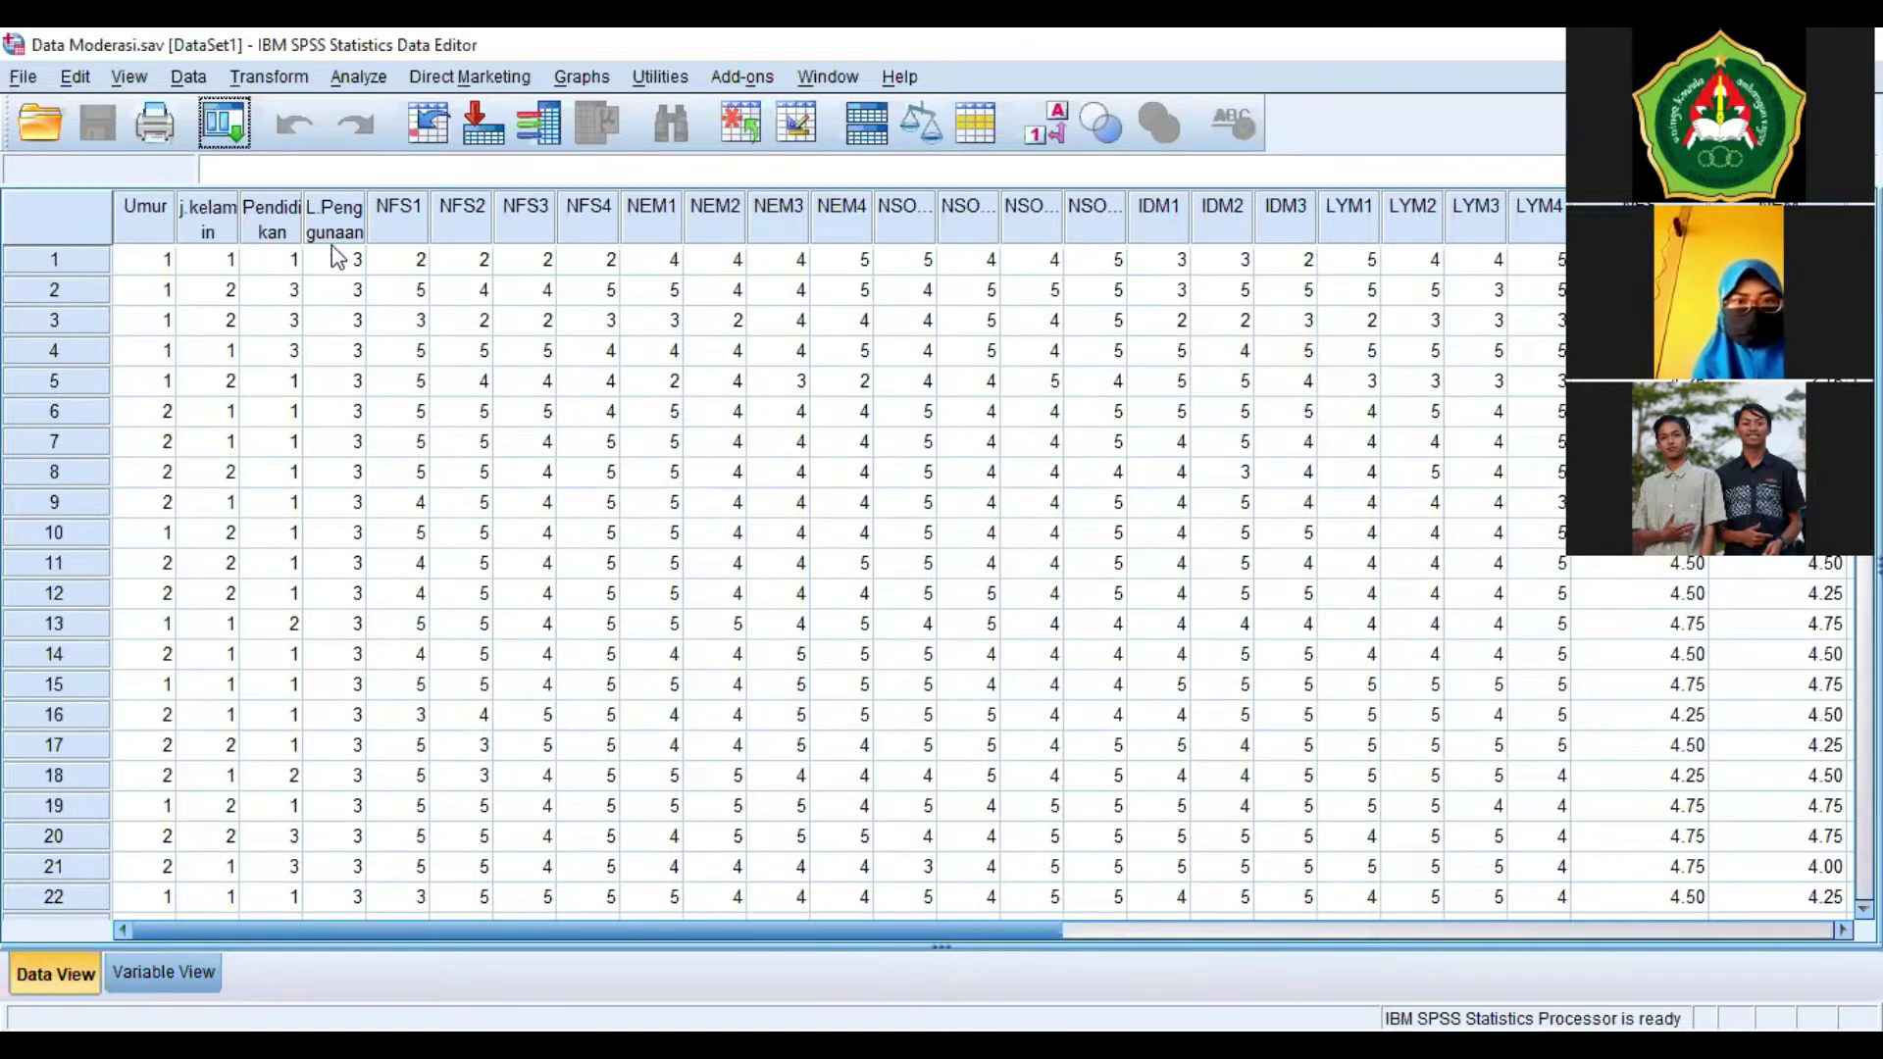
left_click_drag(1025, 936, 1150, 949)
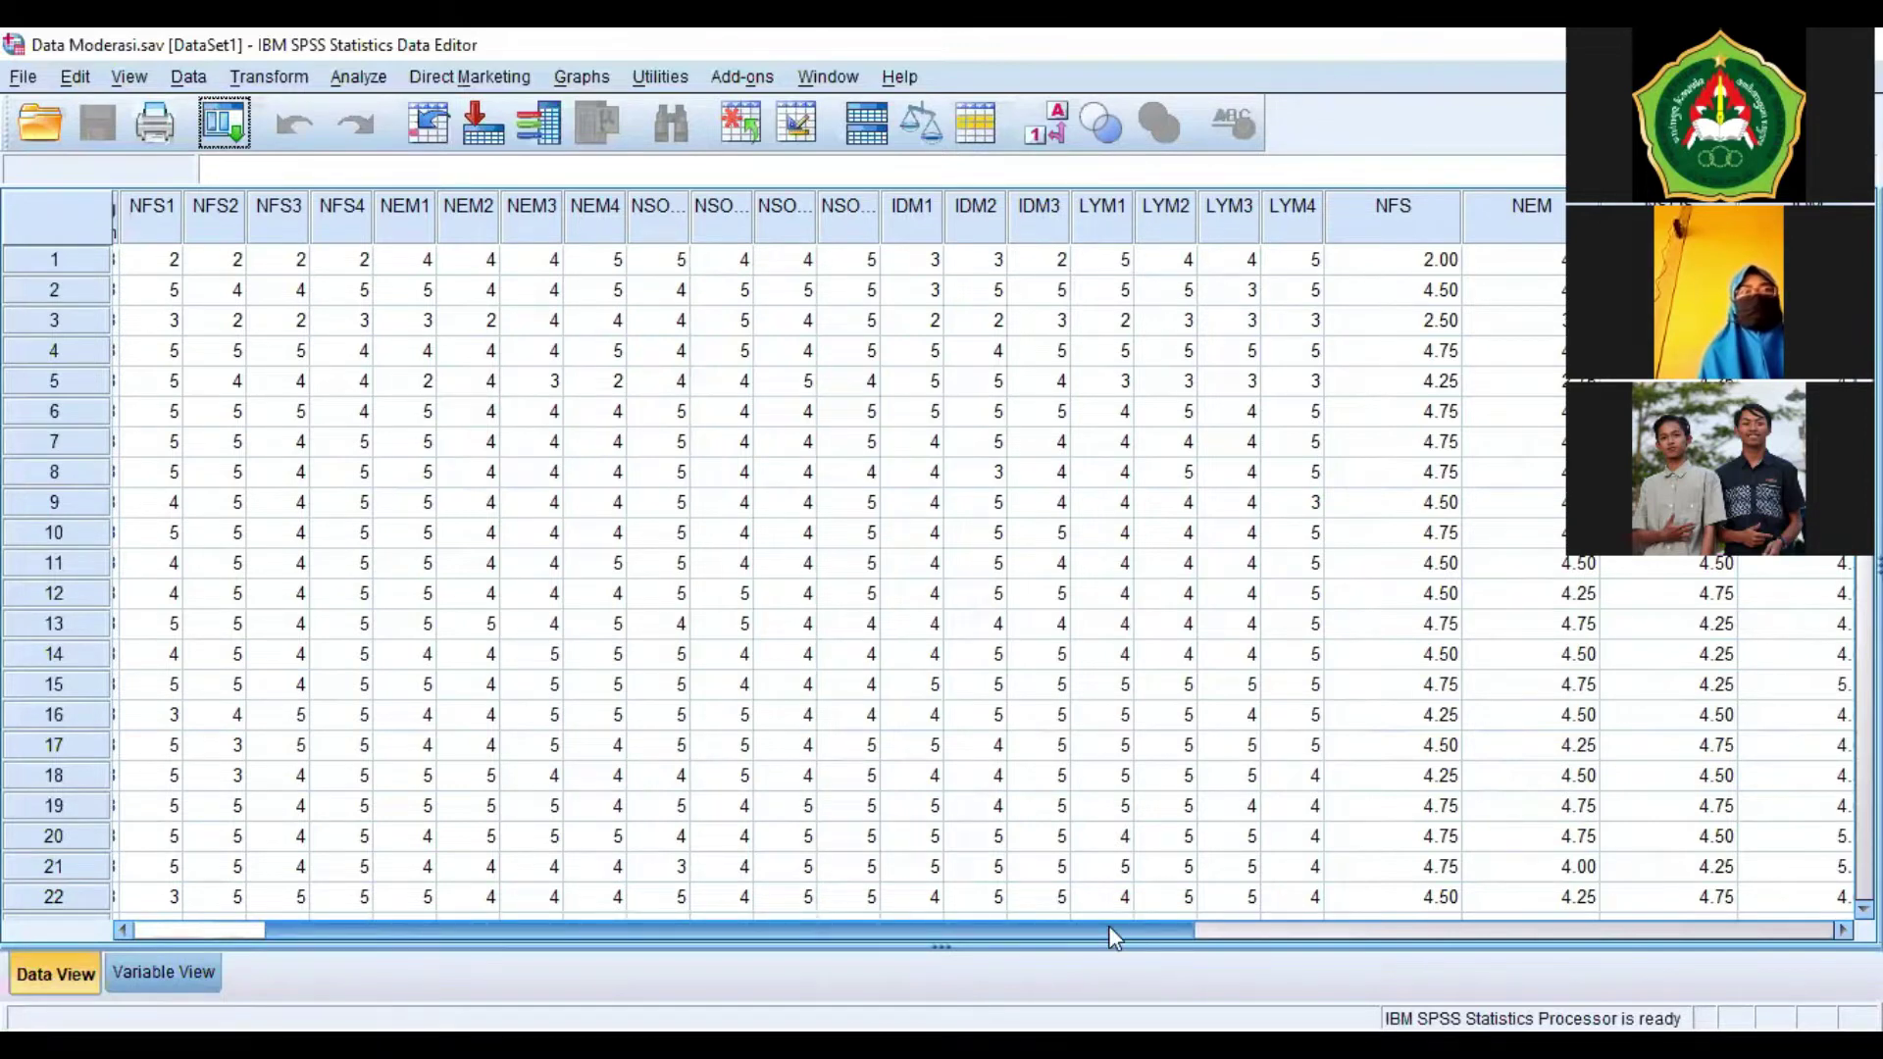
left_click(356, 76)
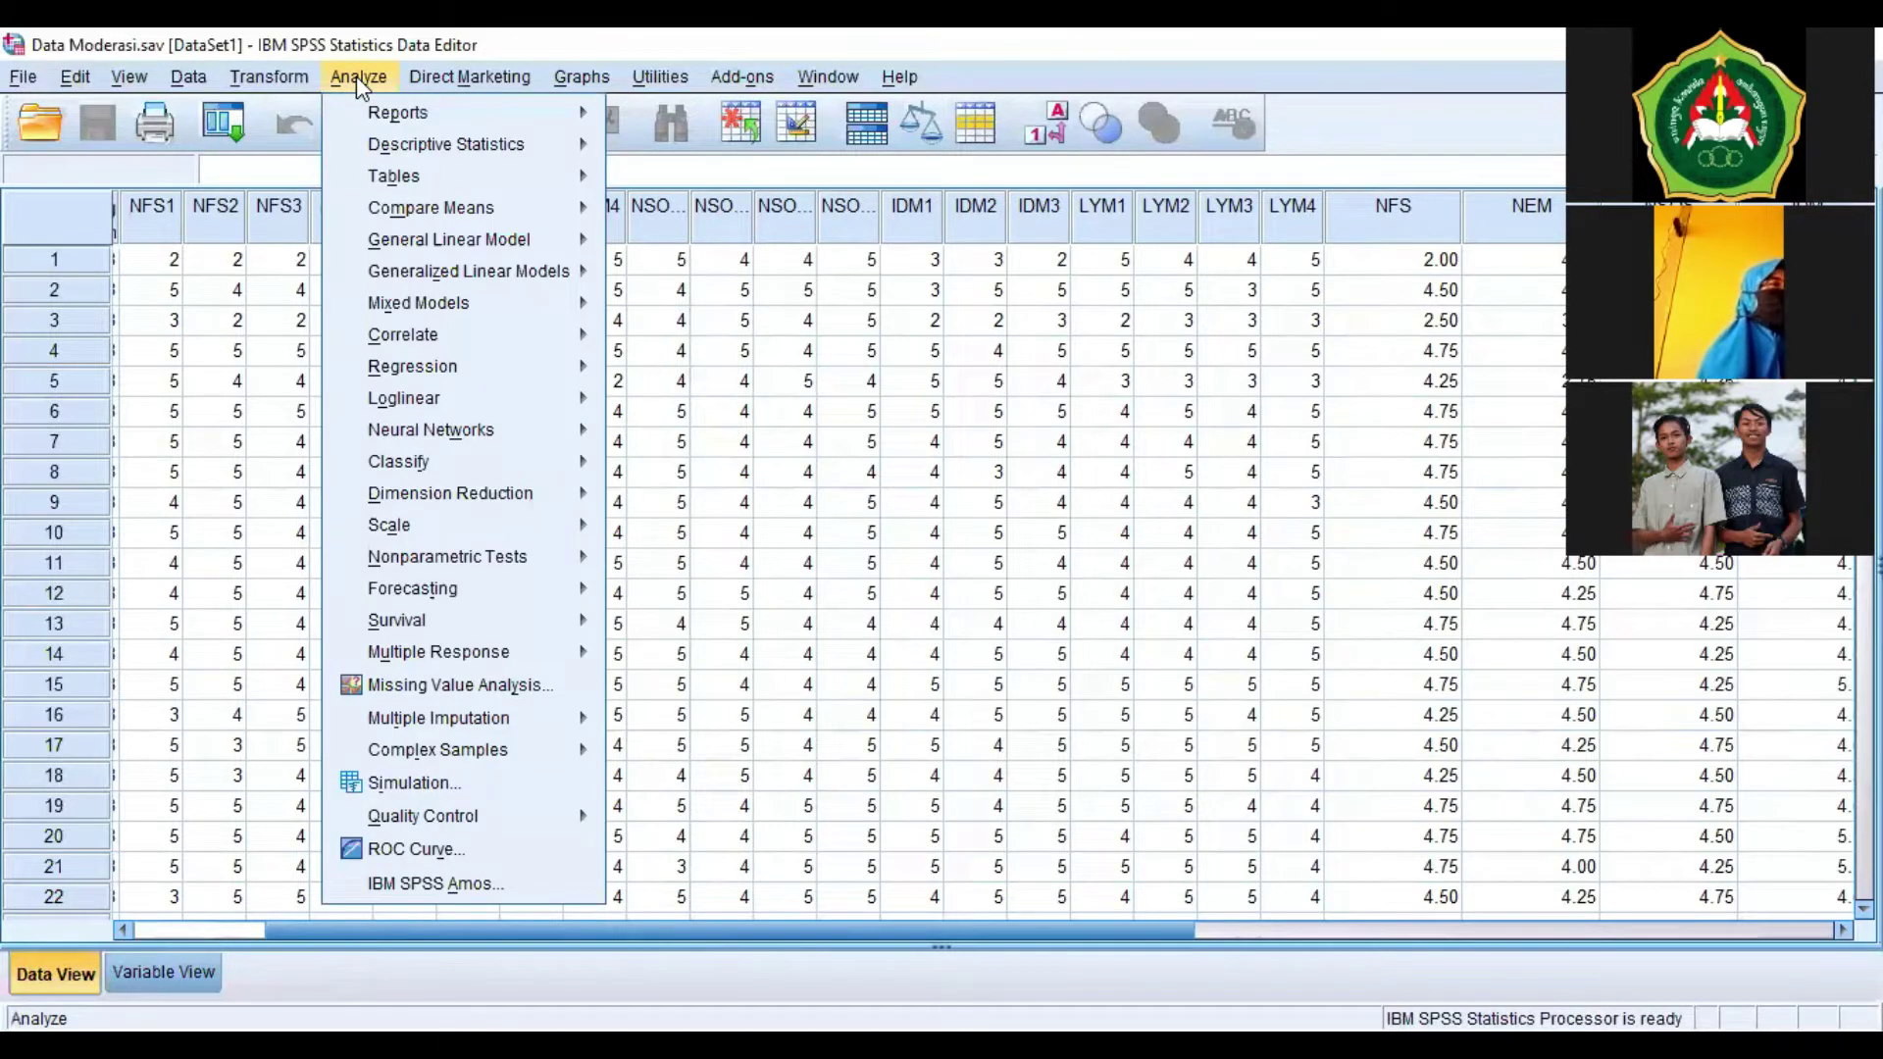
mouse_move(498, 497)
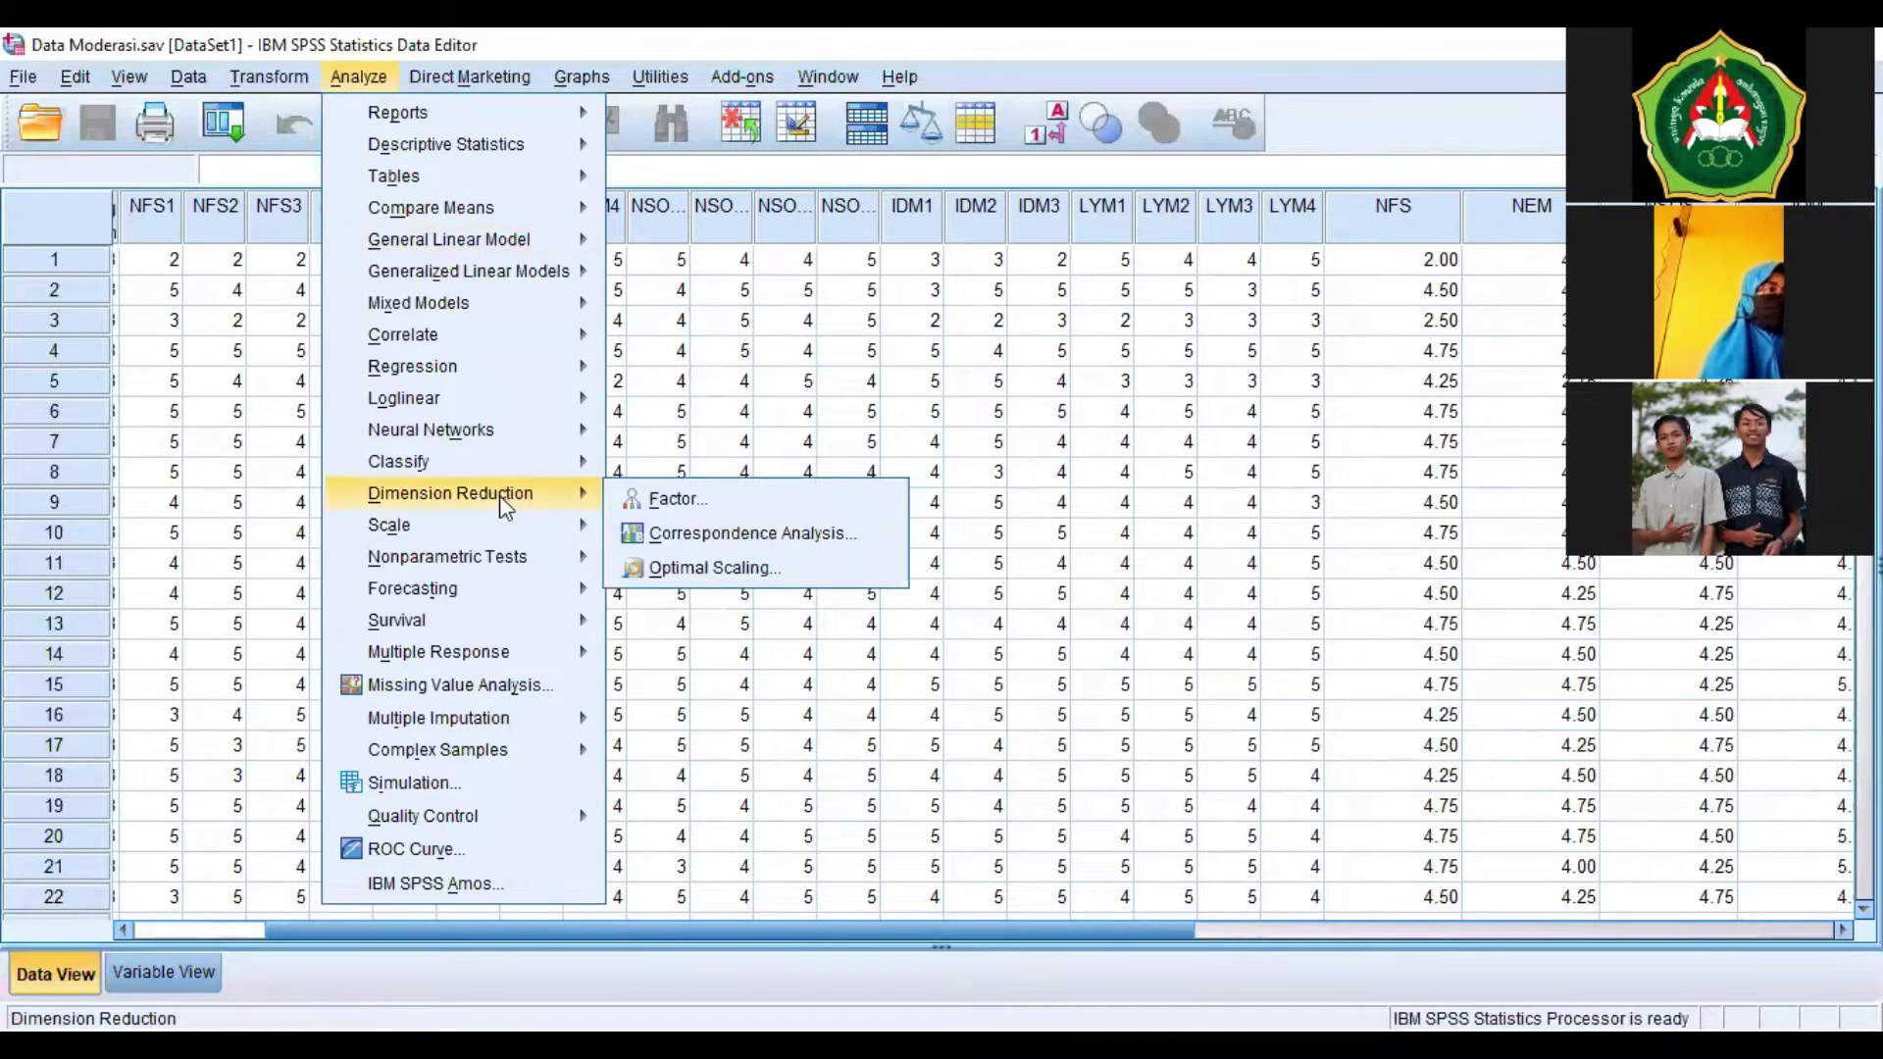
left_click(765, 509)
left_click_drag(597, 377, 598, 423)
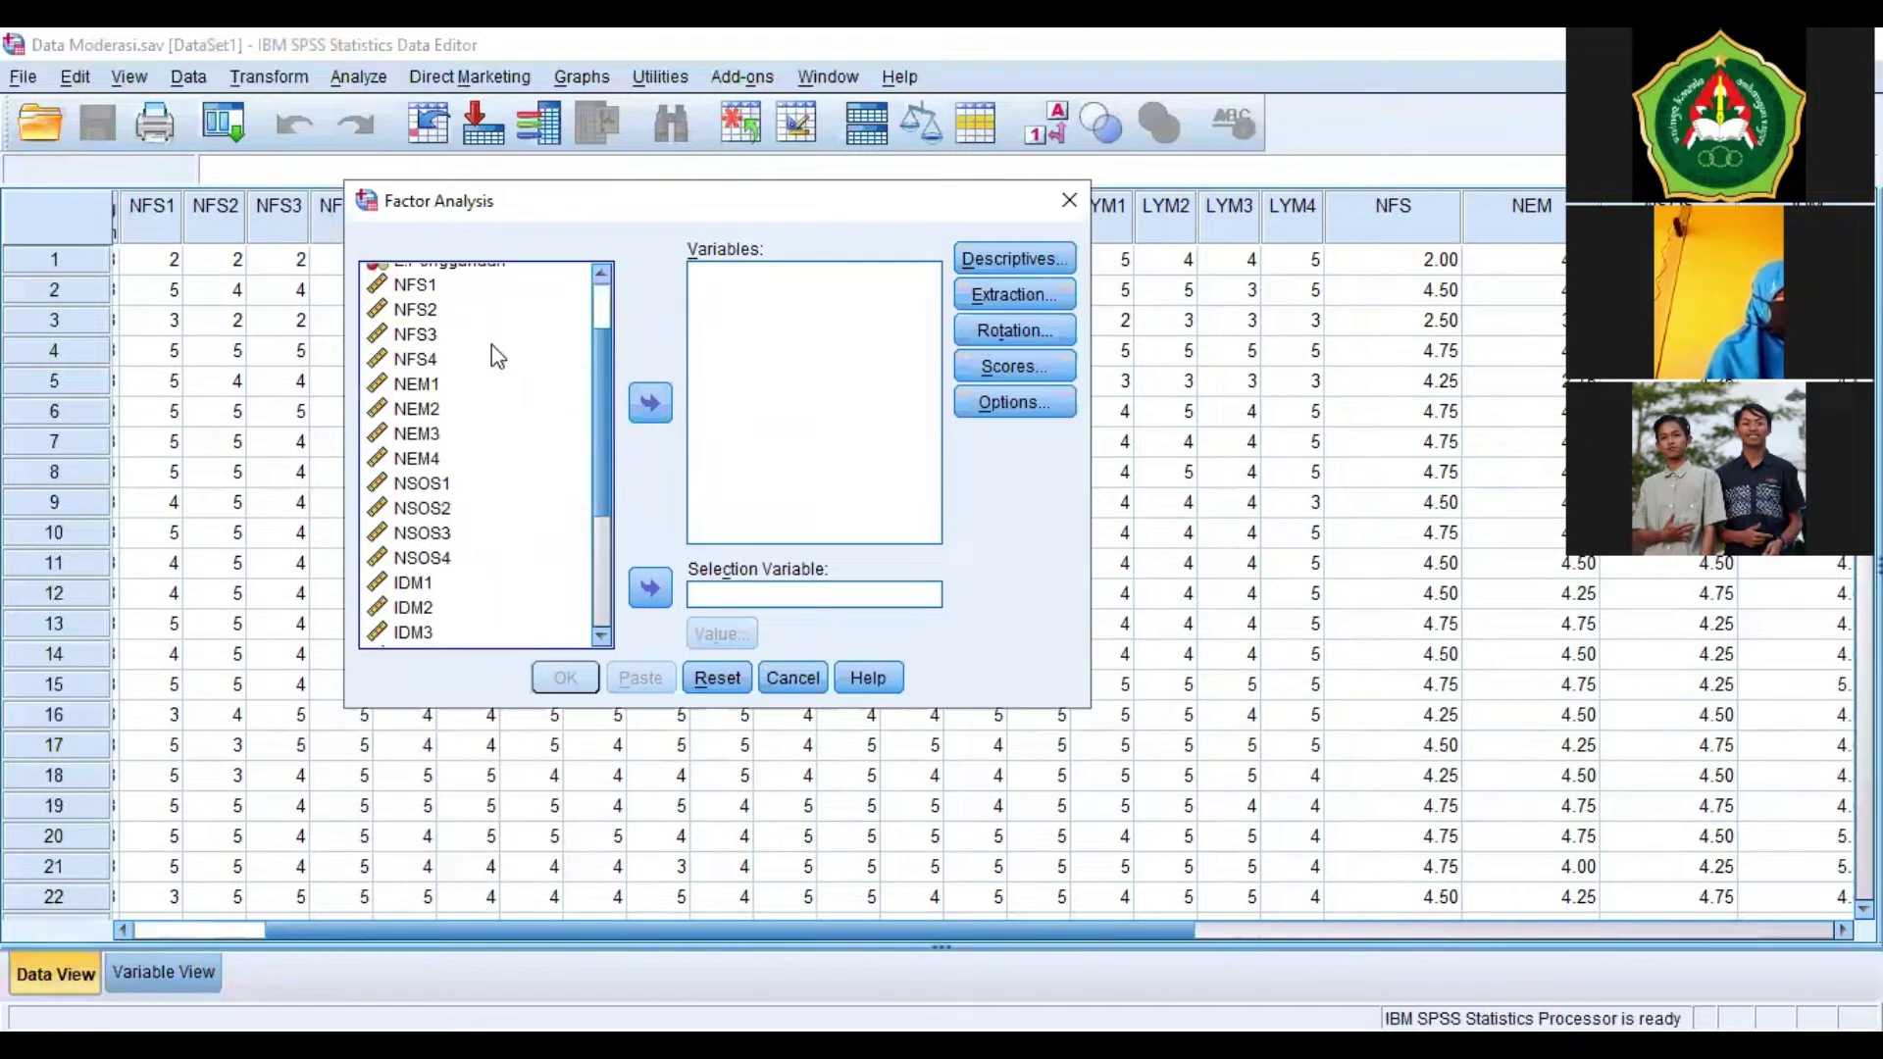
left_click(416, 286)
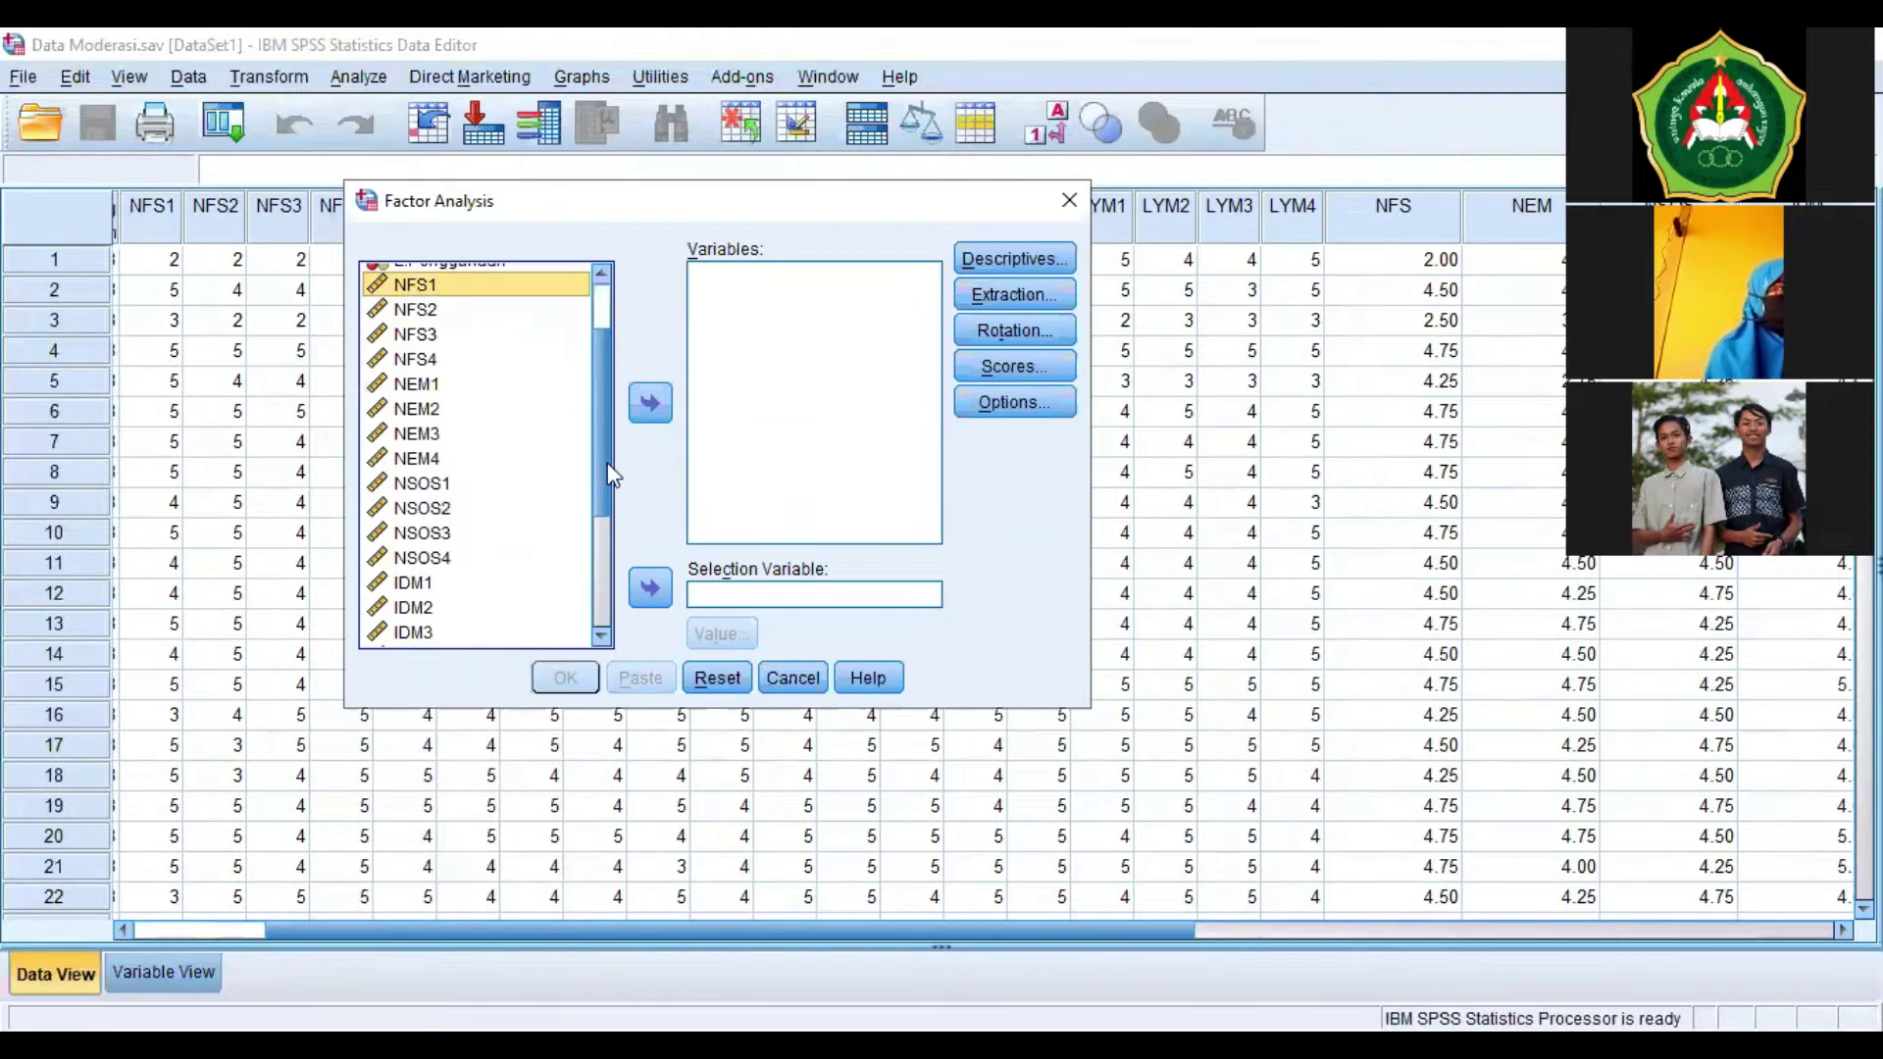
scroll(591, 563, "down", 3)
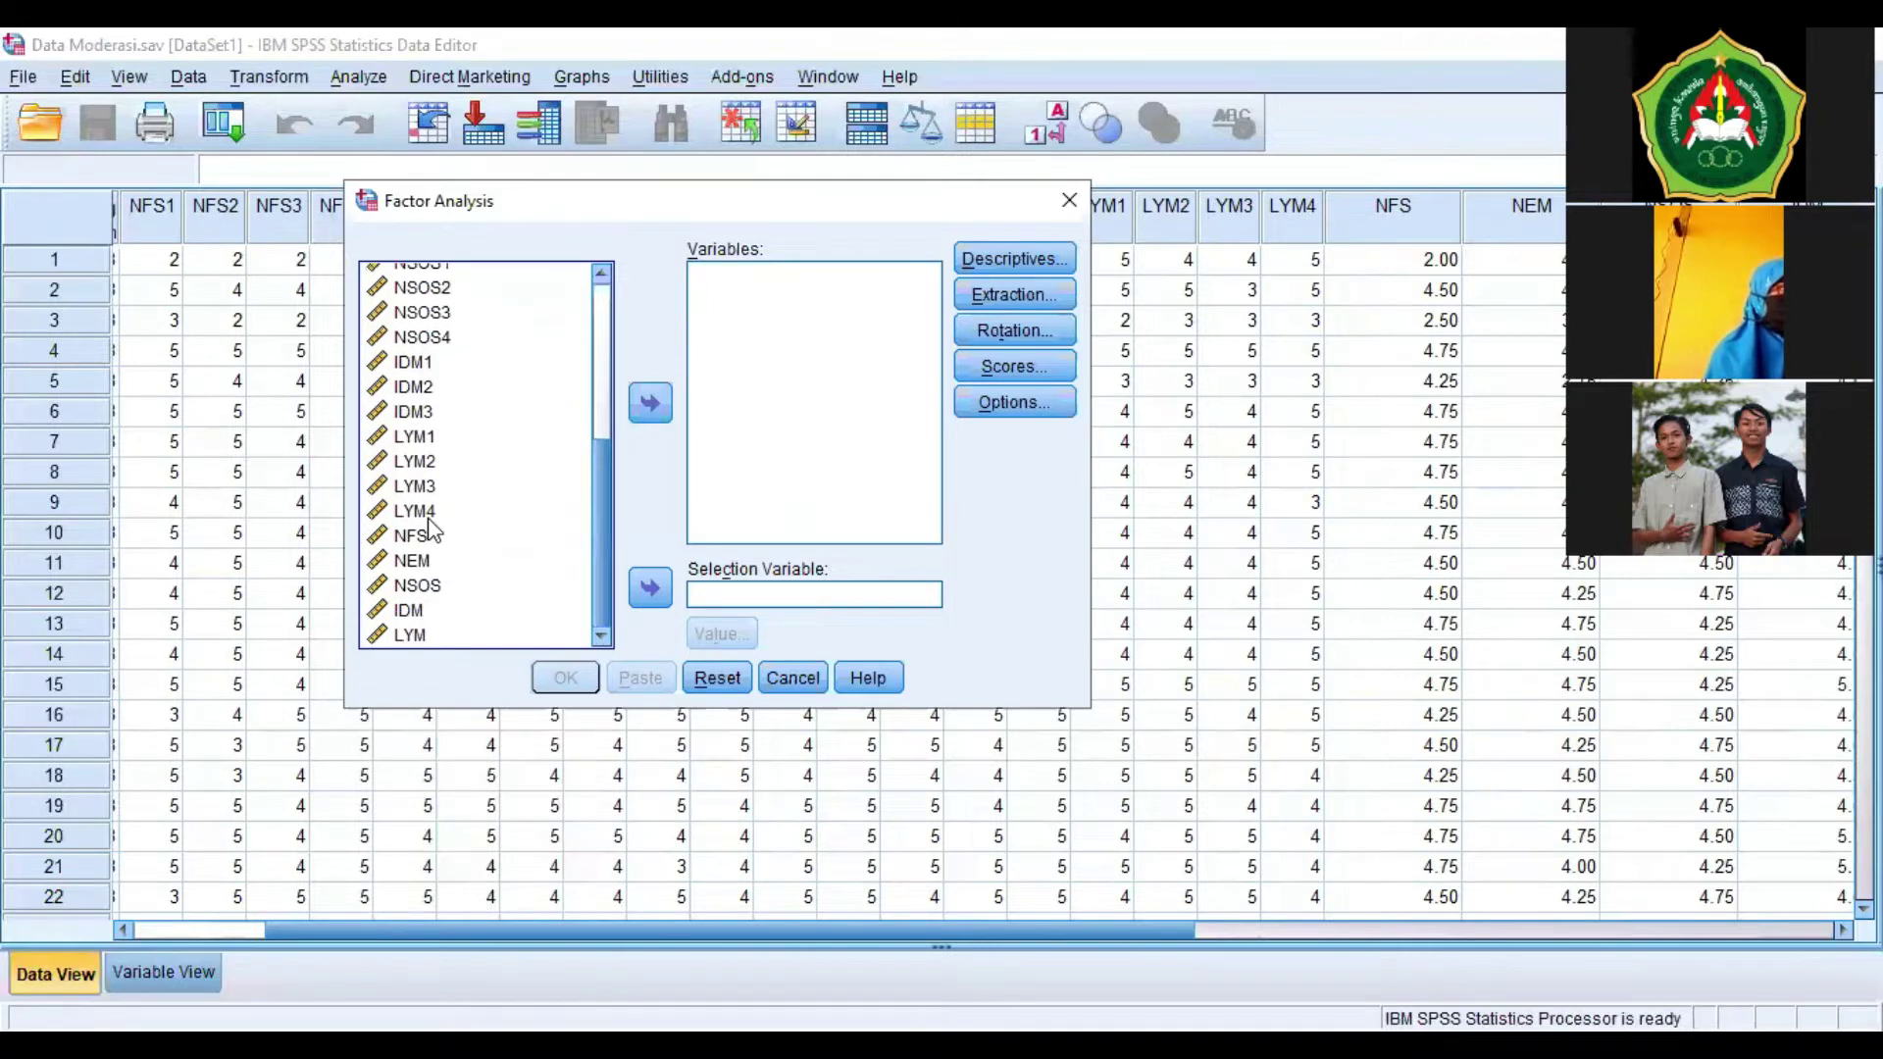
left_click(428, 514, "shift")
left_click(647, 403)
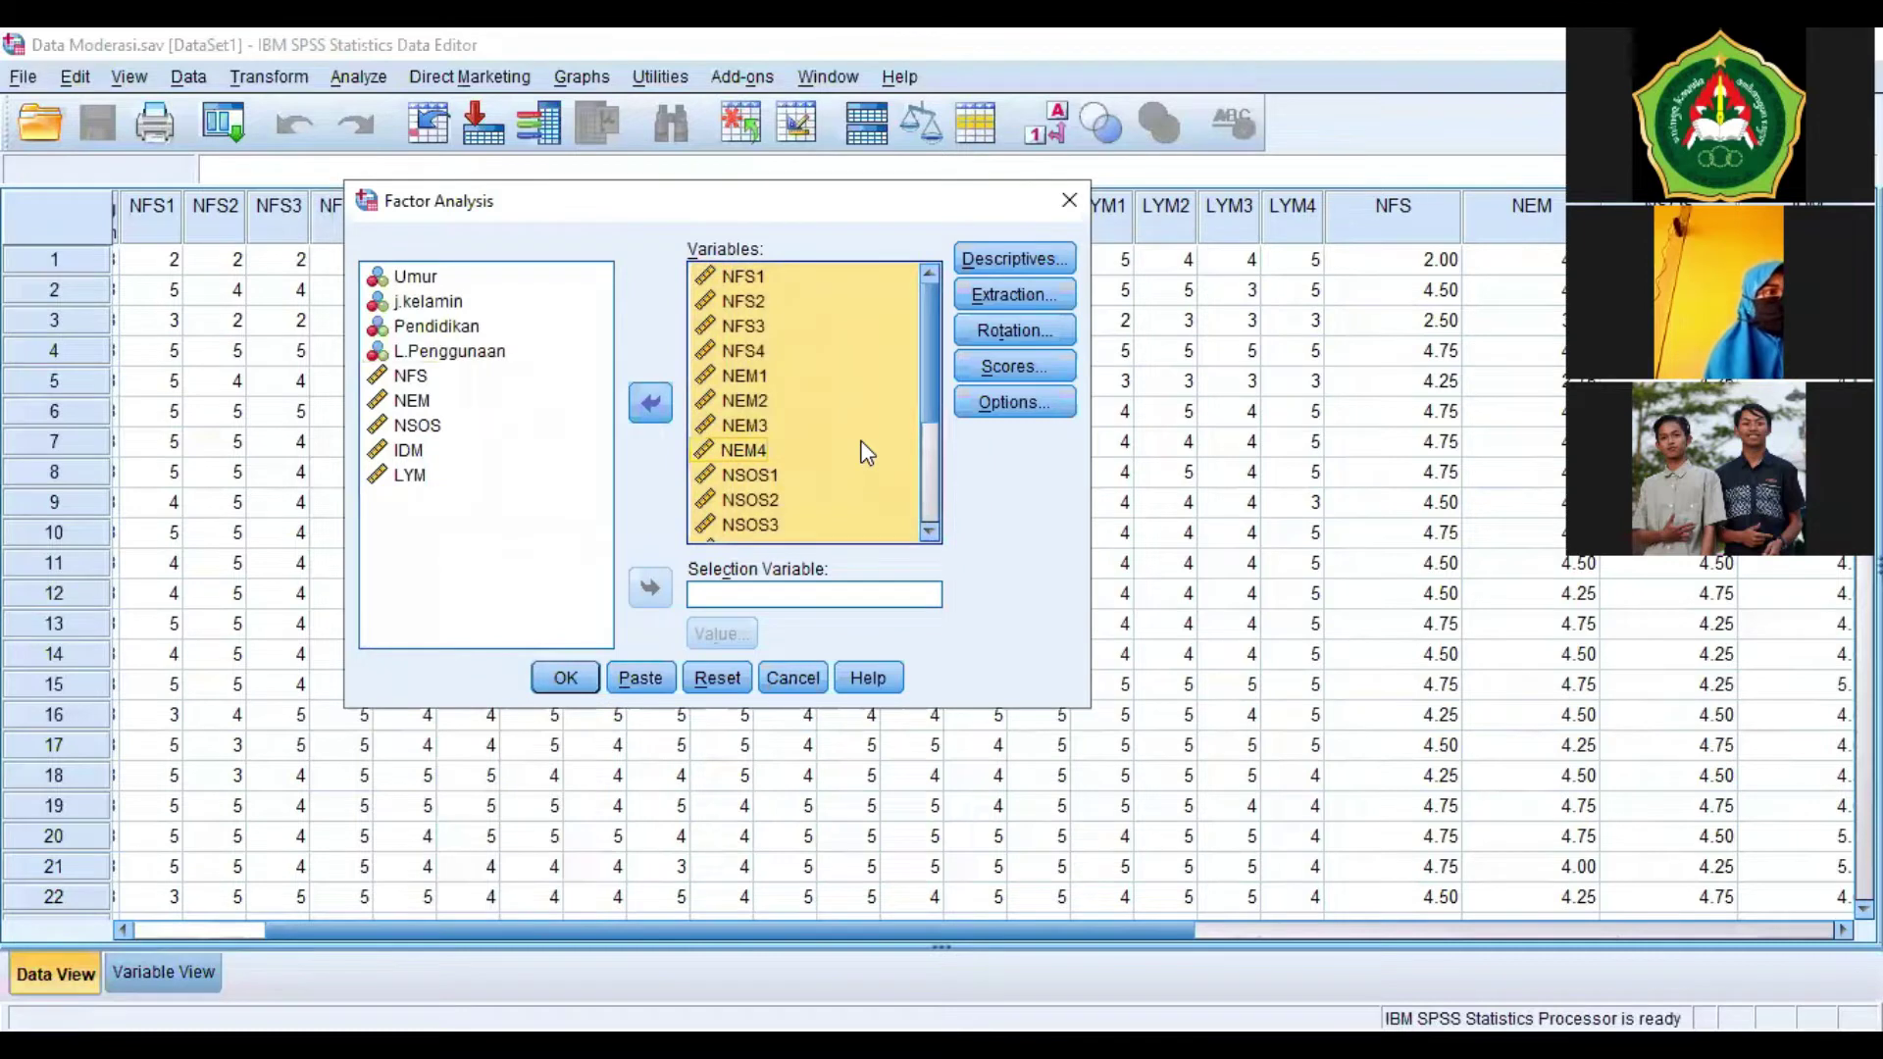
left_click(1067, 197)
Start a Factor Analysis and add all items from NFS1 through LYM4 as its variables.
left_click(358, 76)
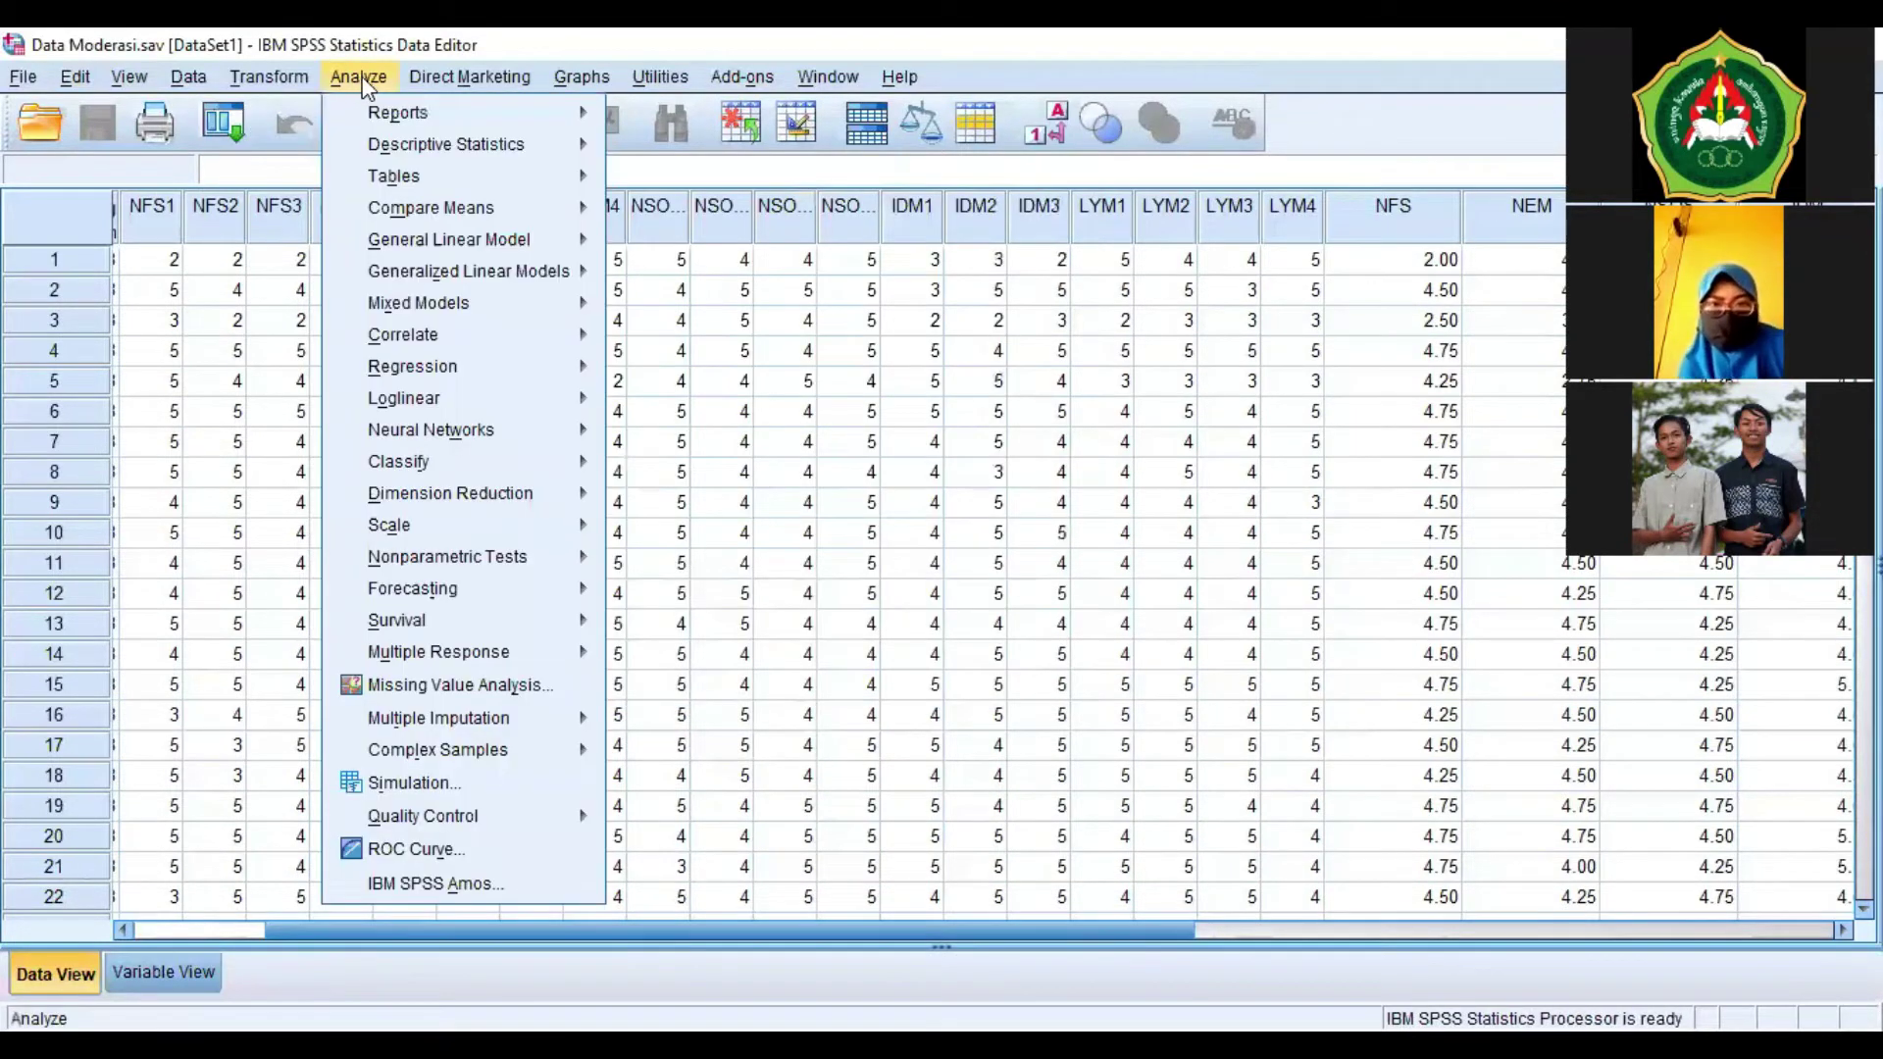
mouse_move(520, 493)
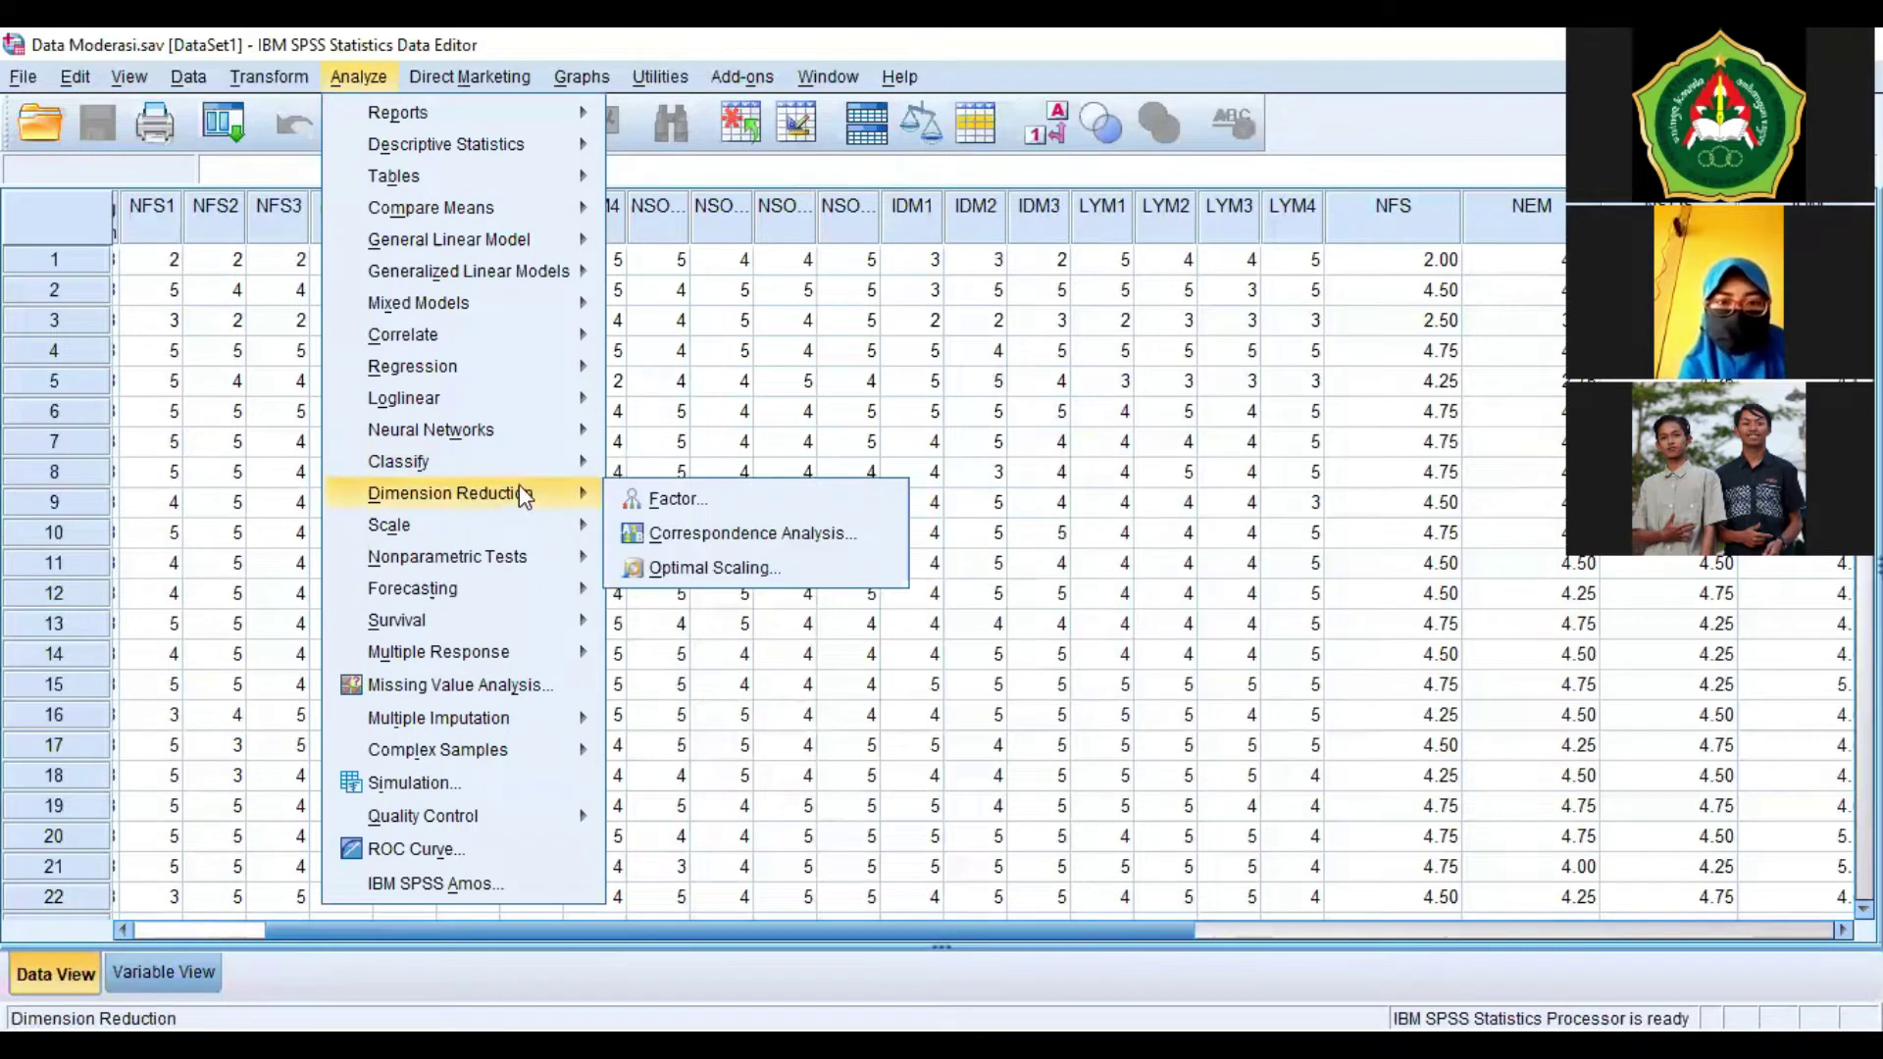
left_click(720, 506)
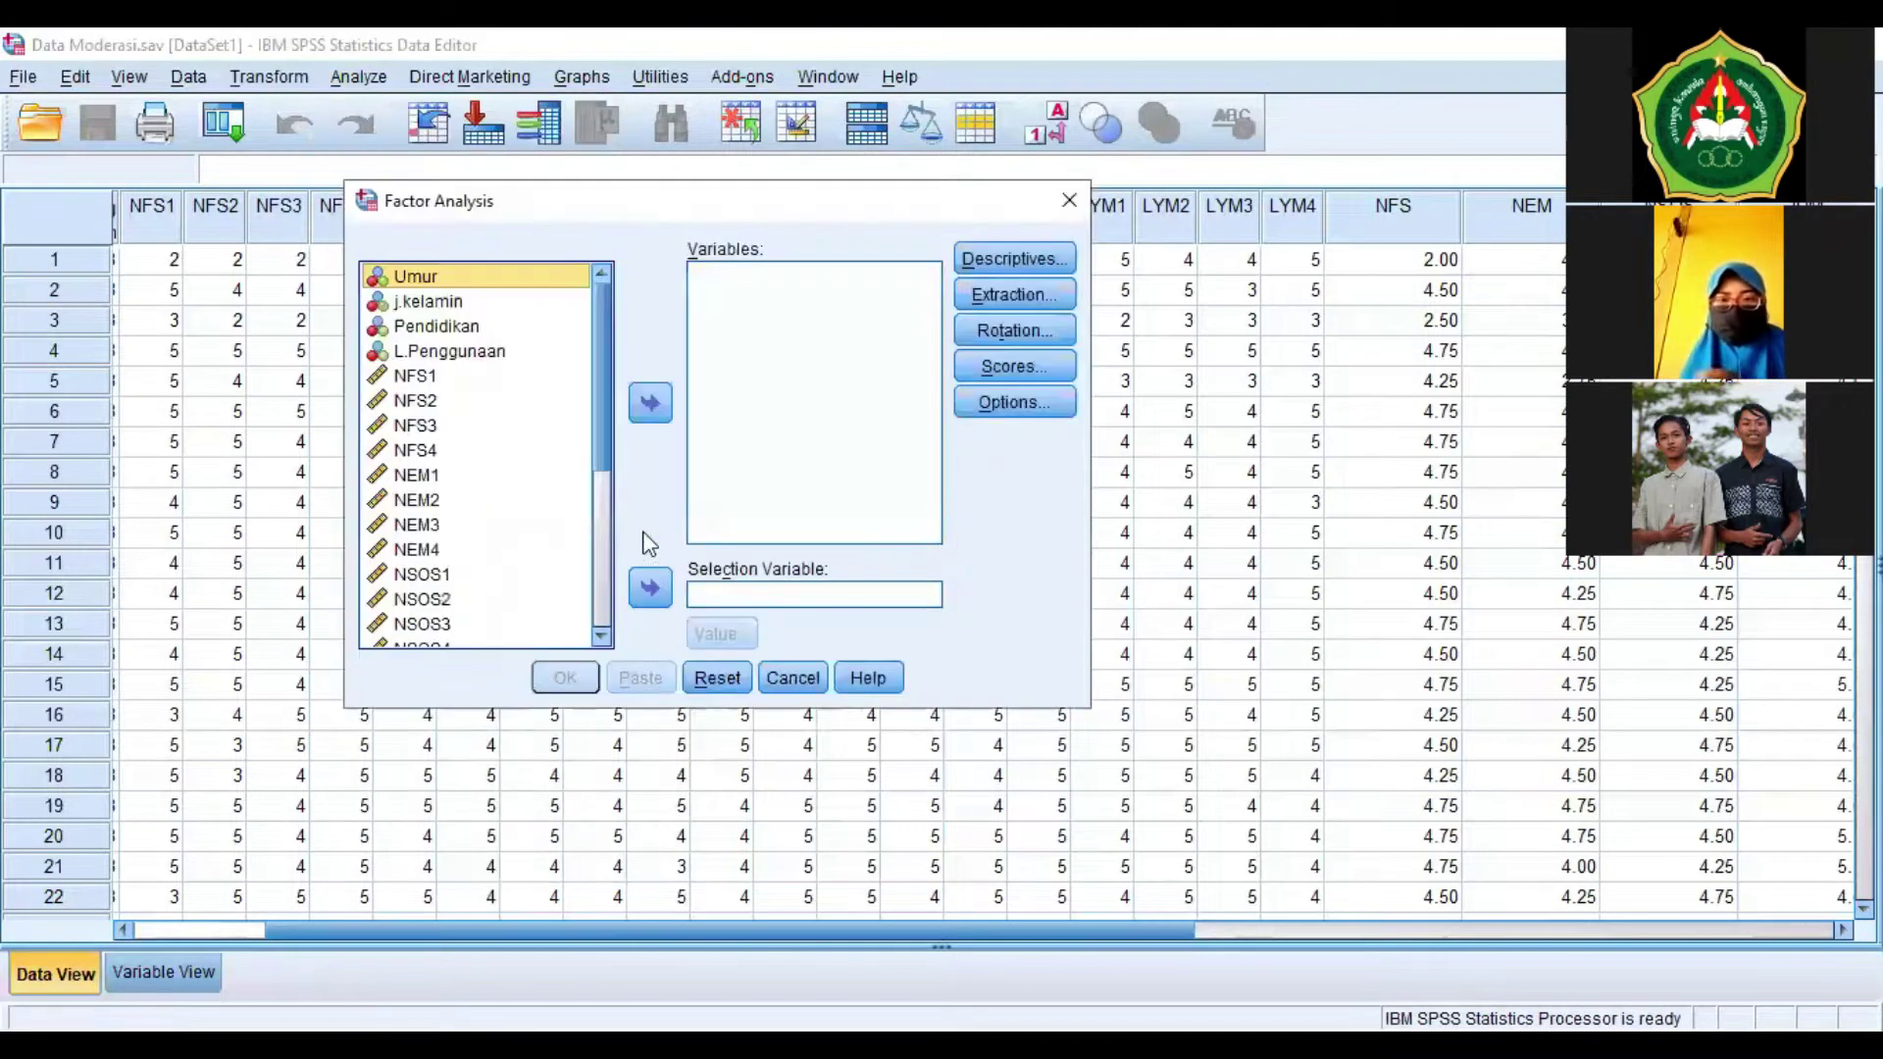
left_click_drag(598, 376, 597, 410)
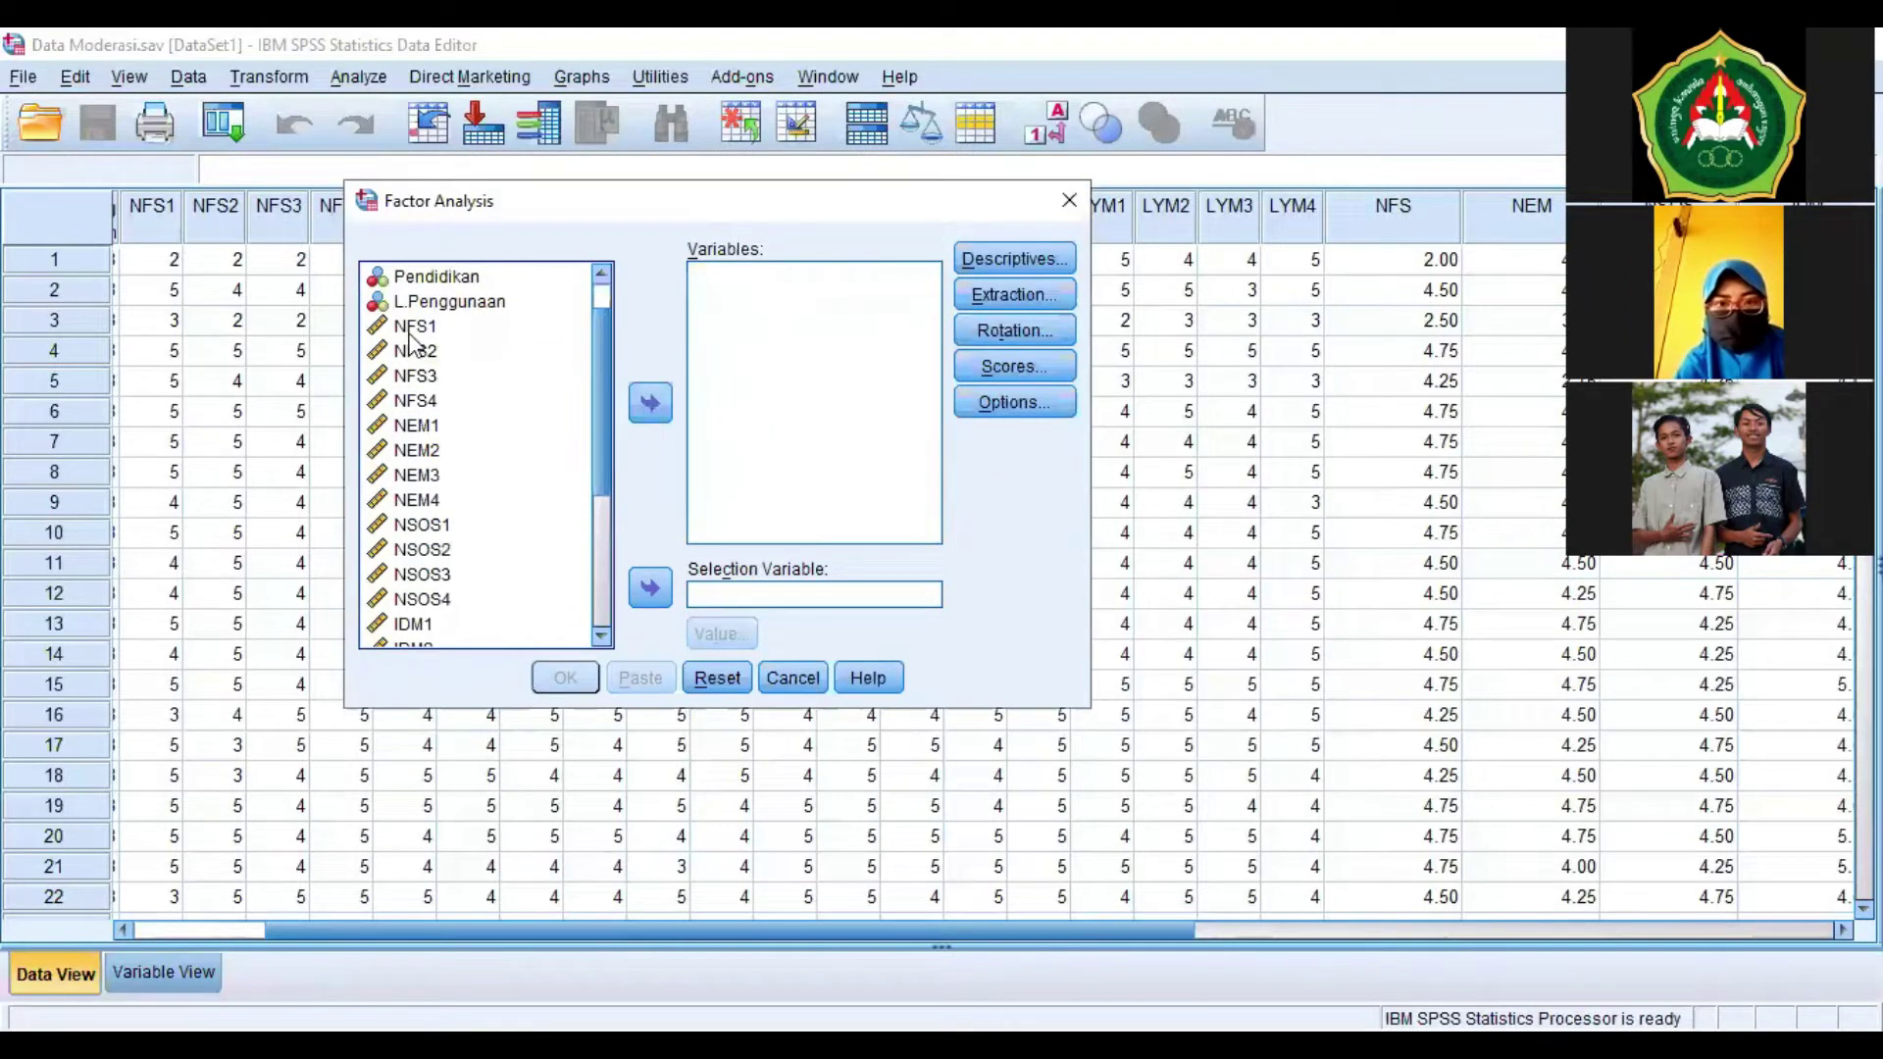
left_click(429, 335)
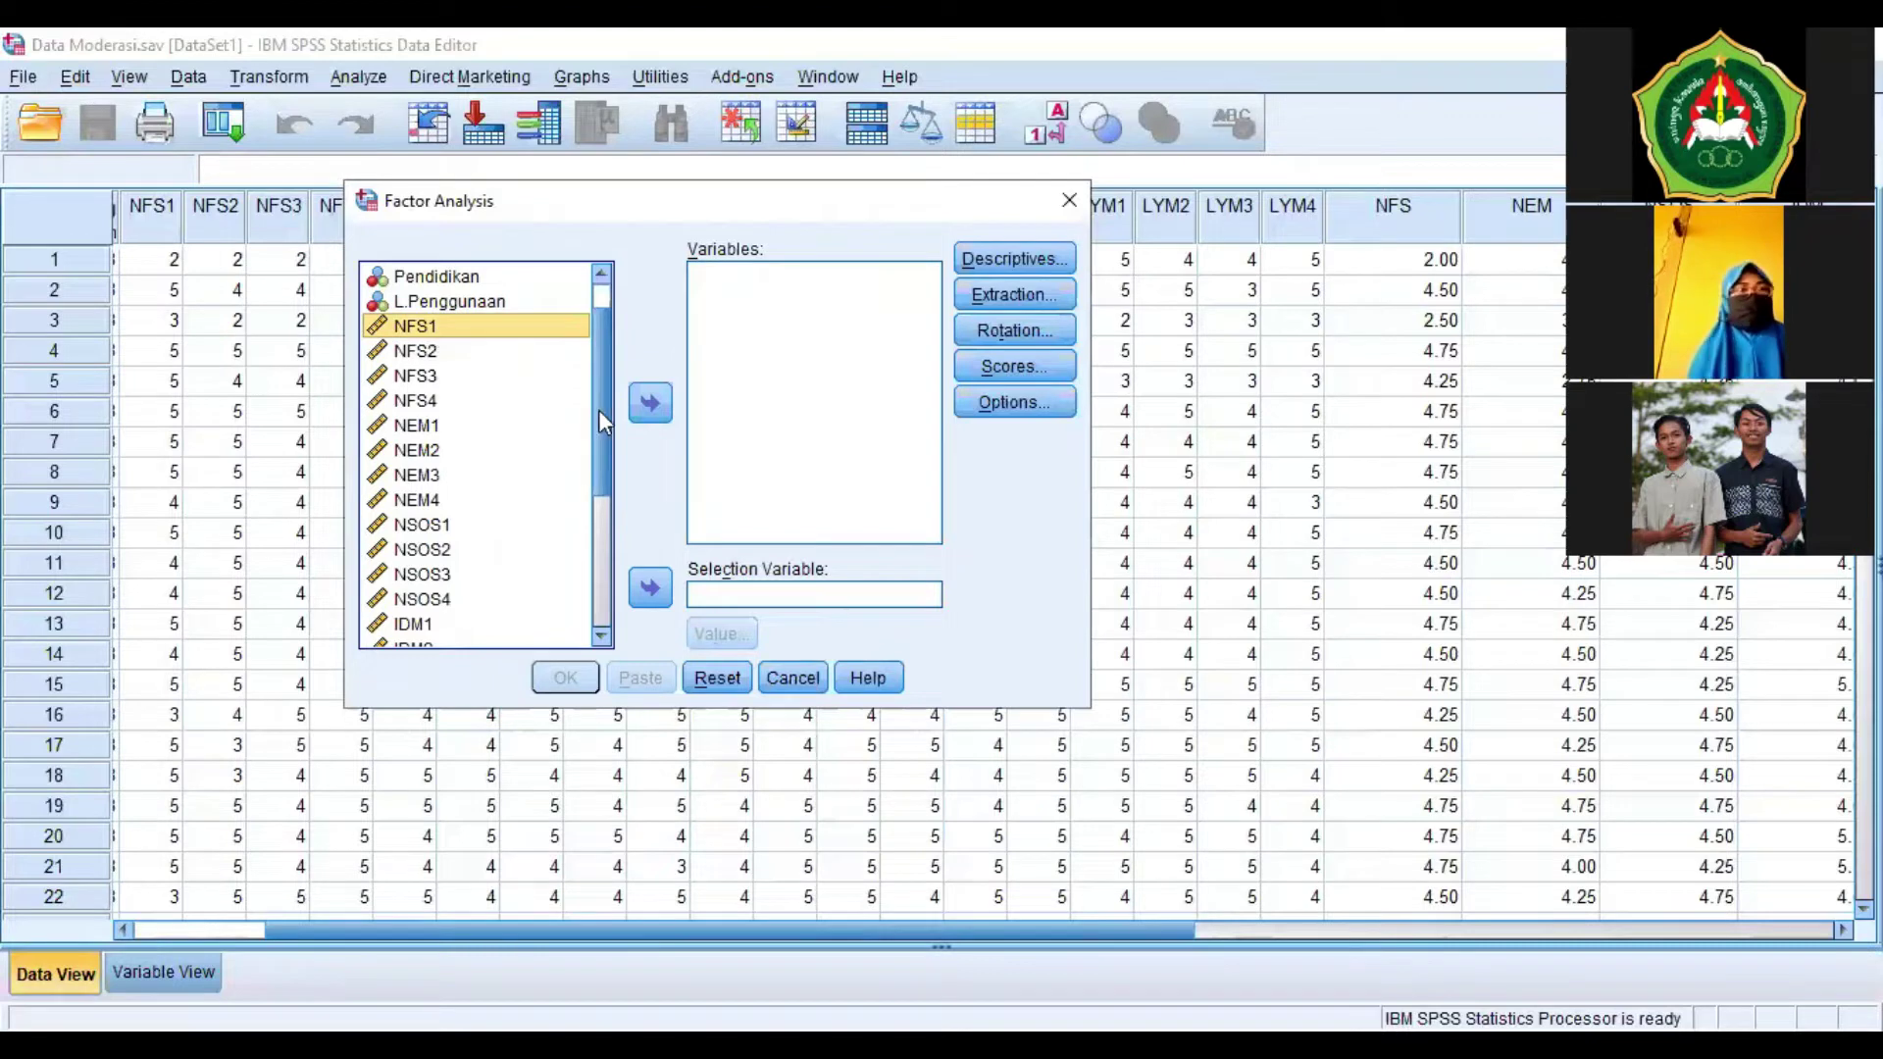
left_click_drag(598, 410, 583, 537)
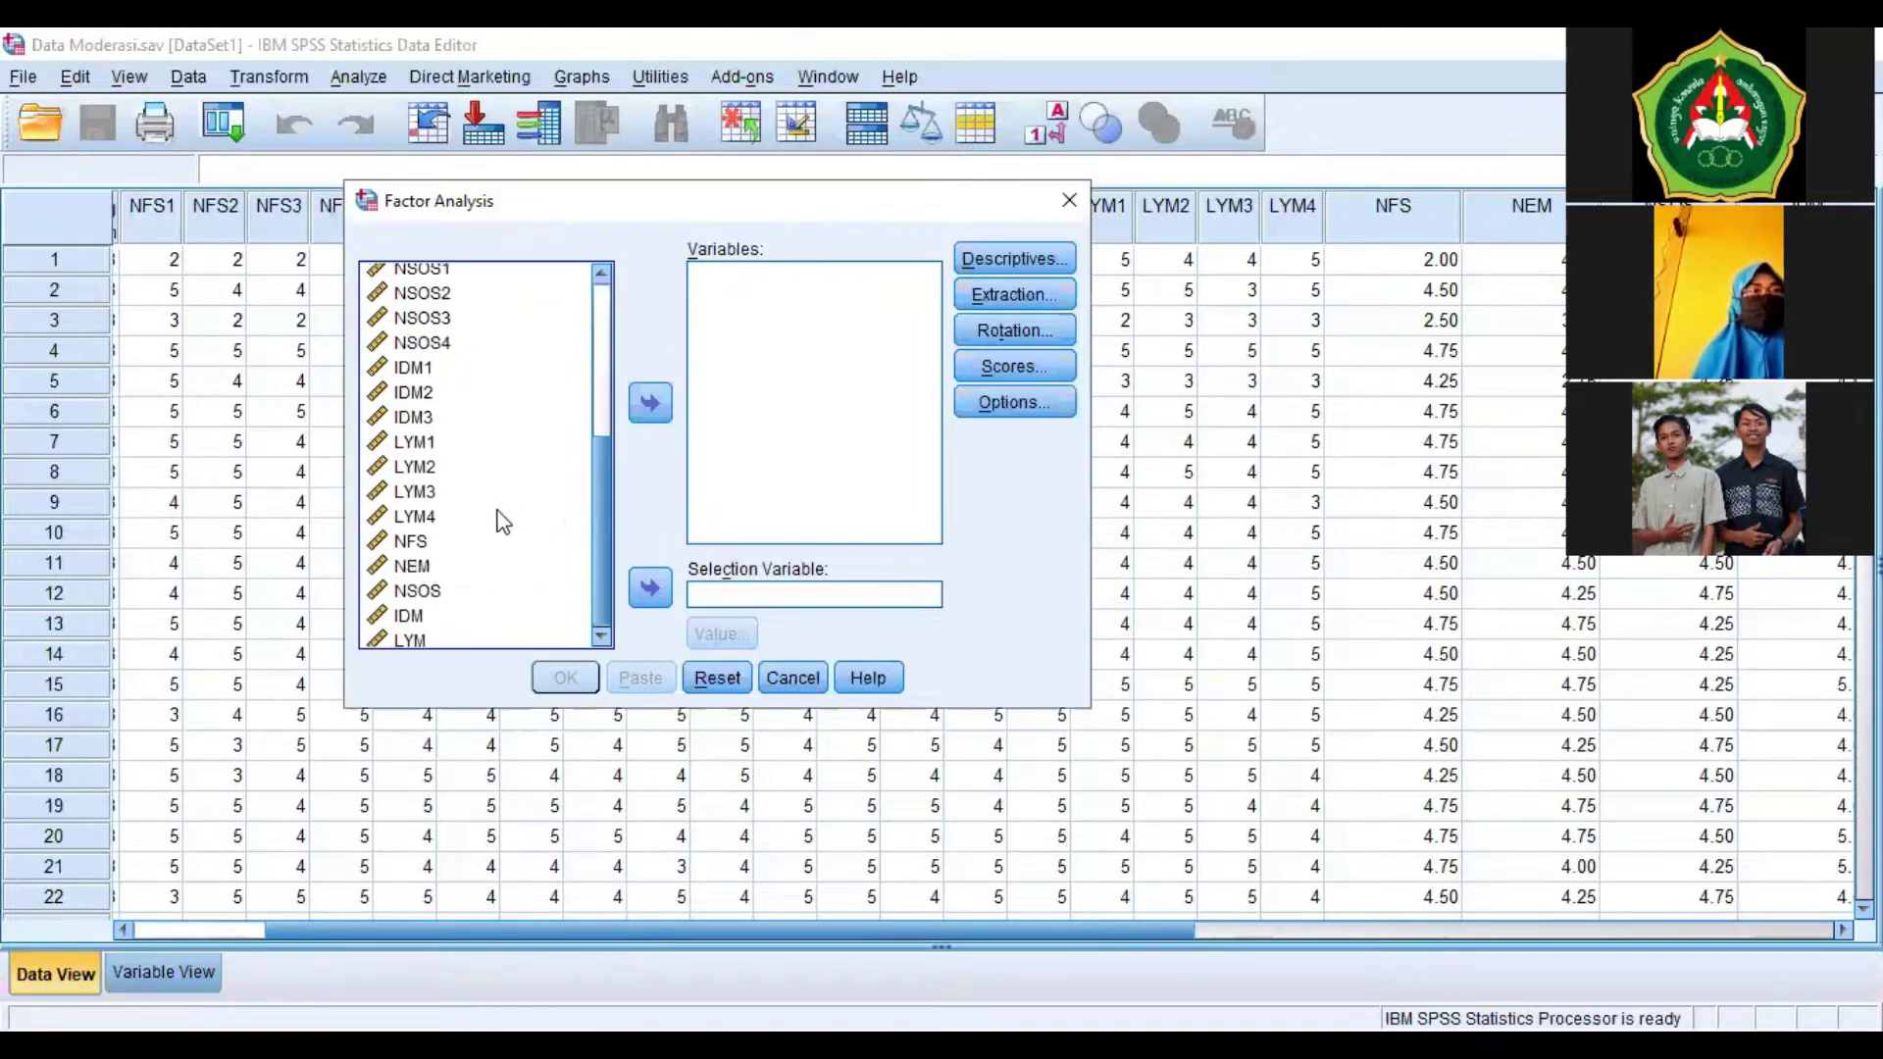
left_click(428, 529, "shift")
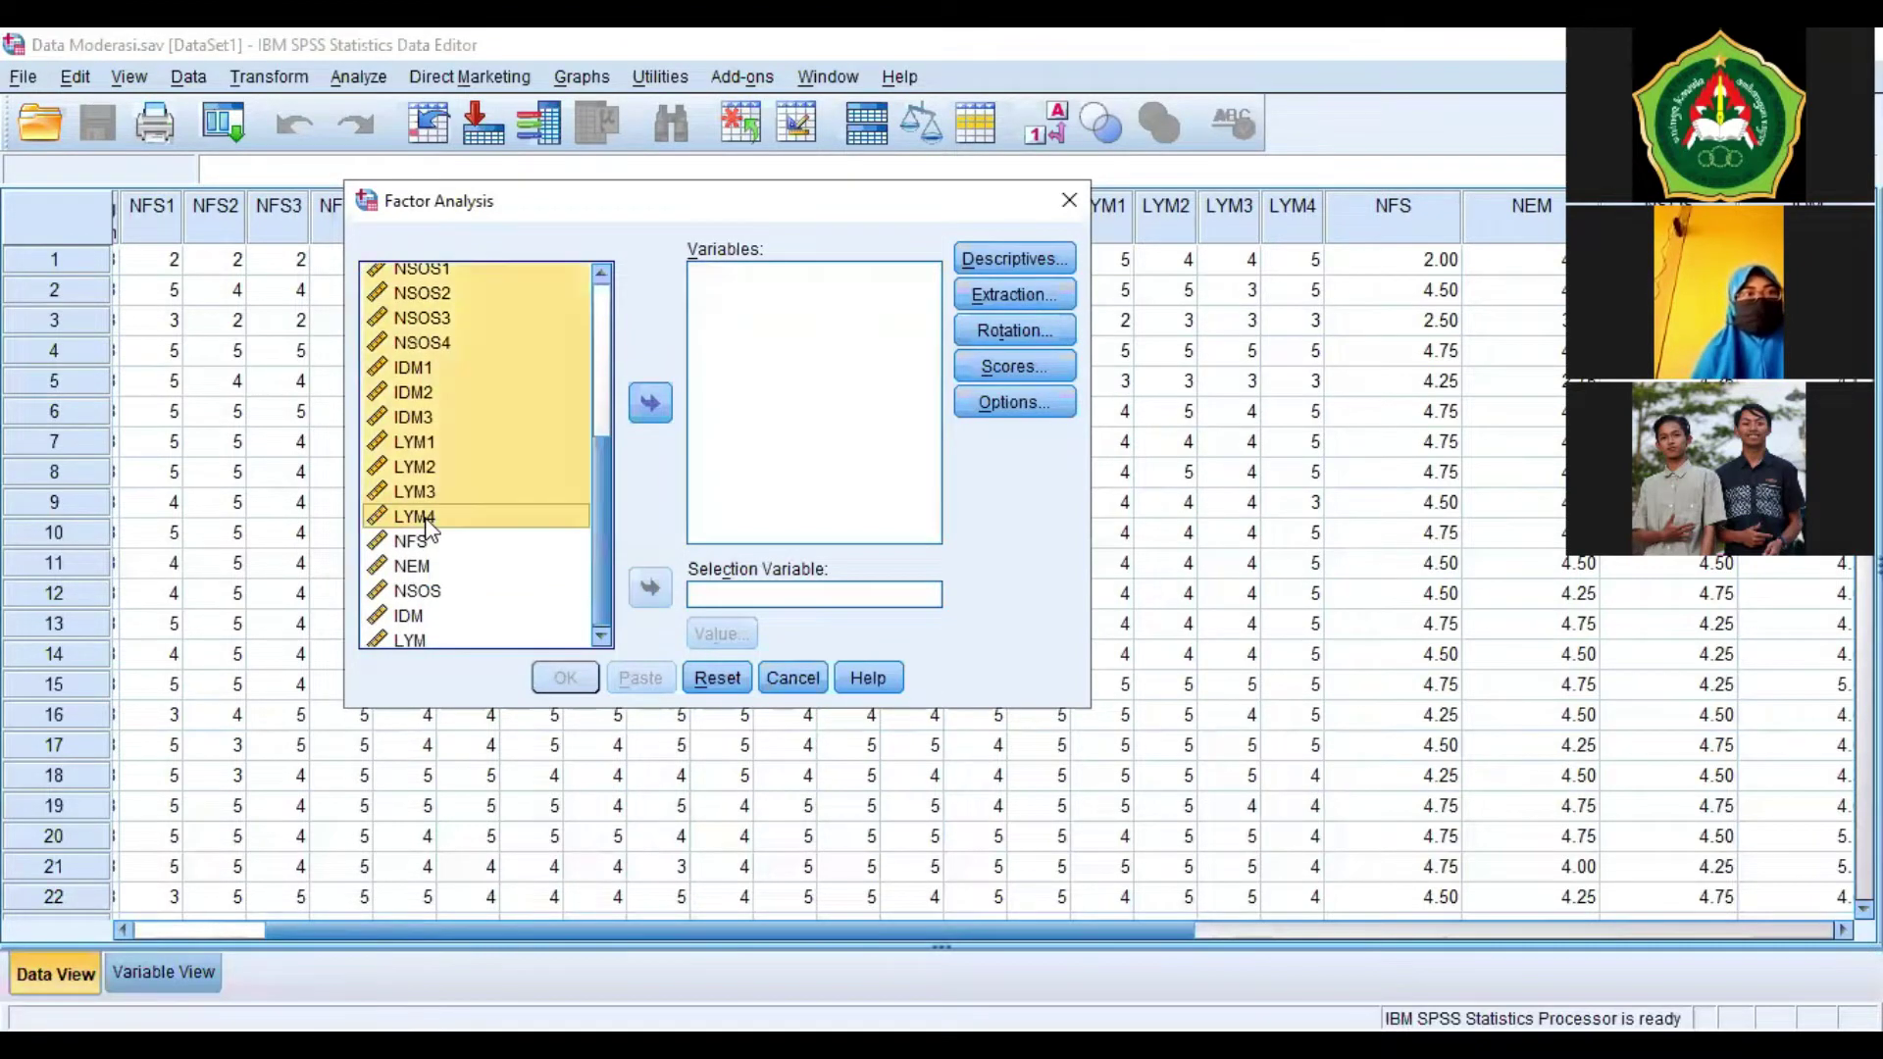
left_click(639, 406)
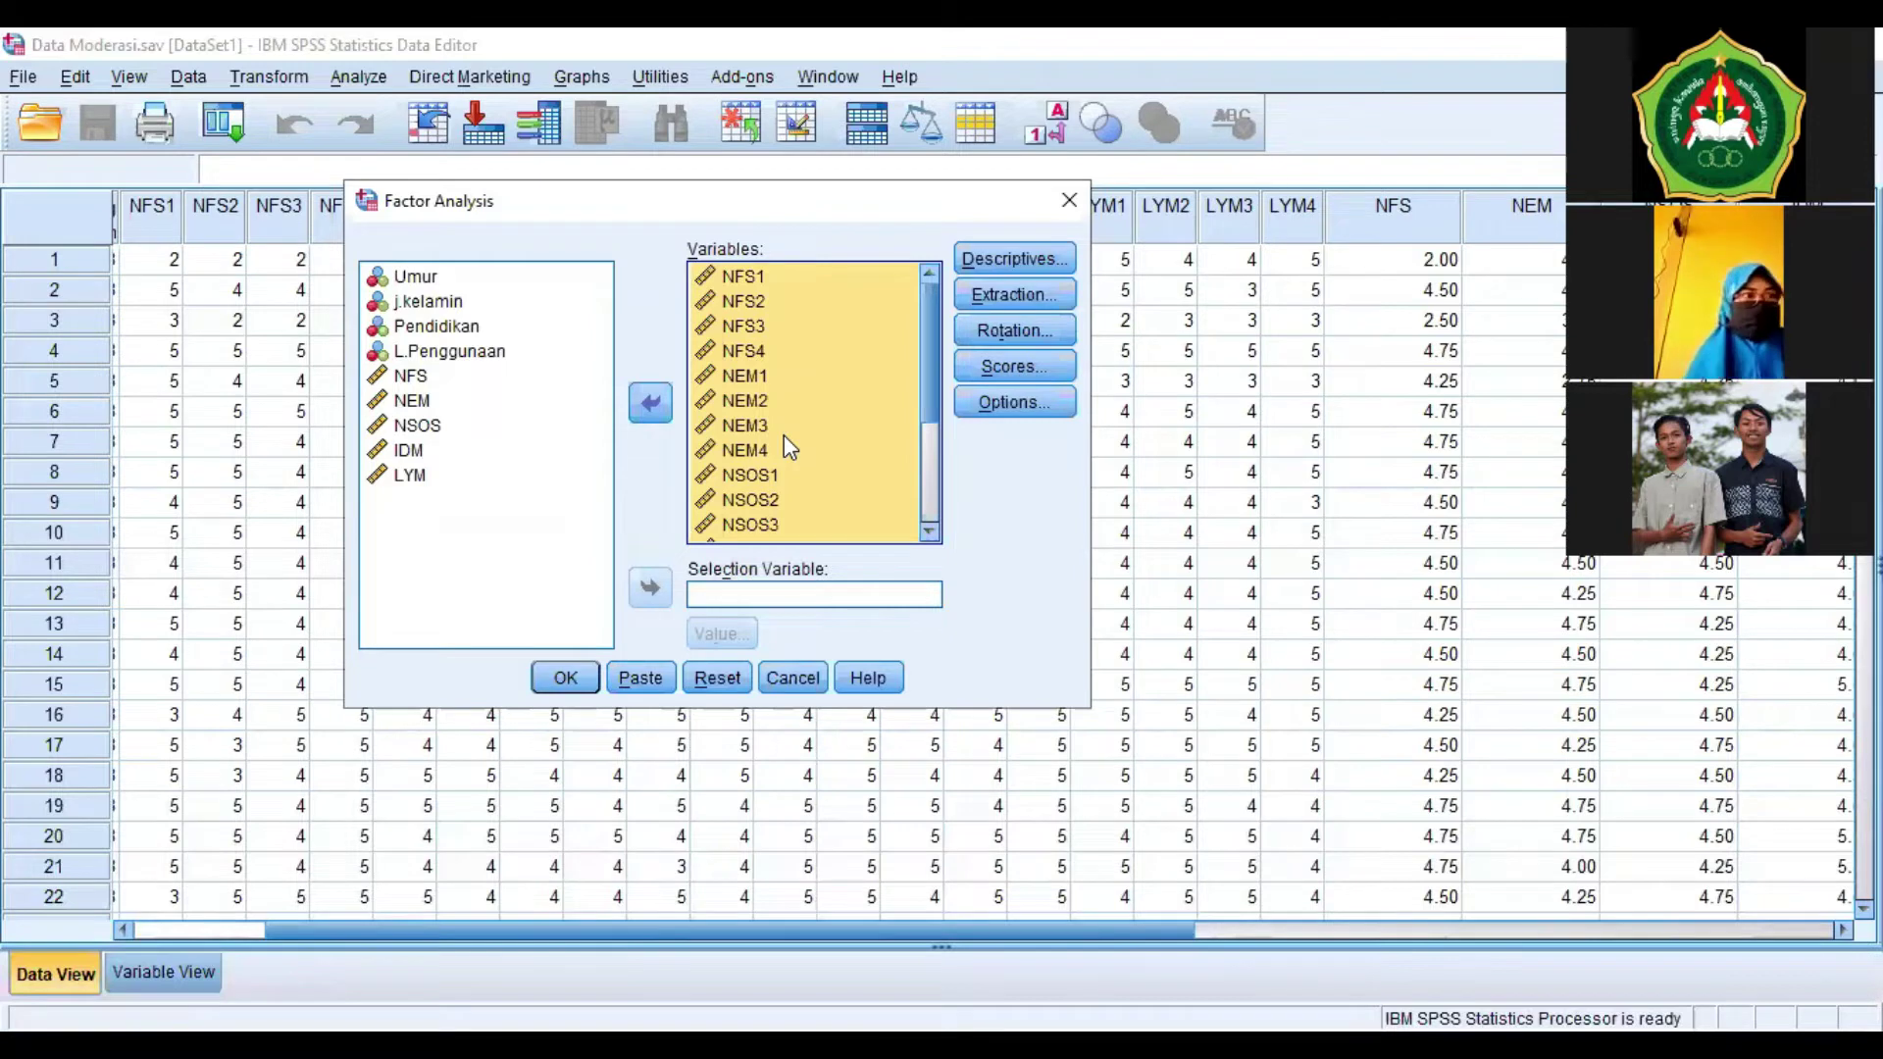
left_click(928, 515)
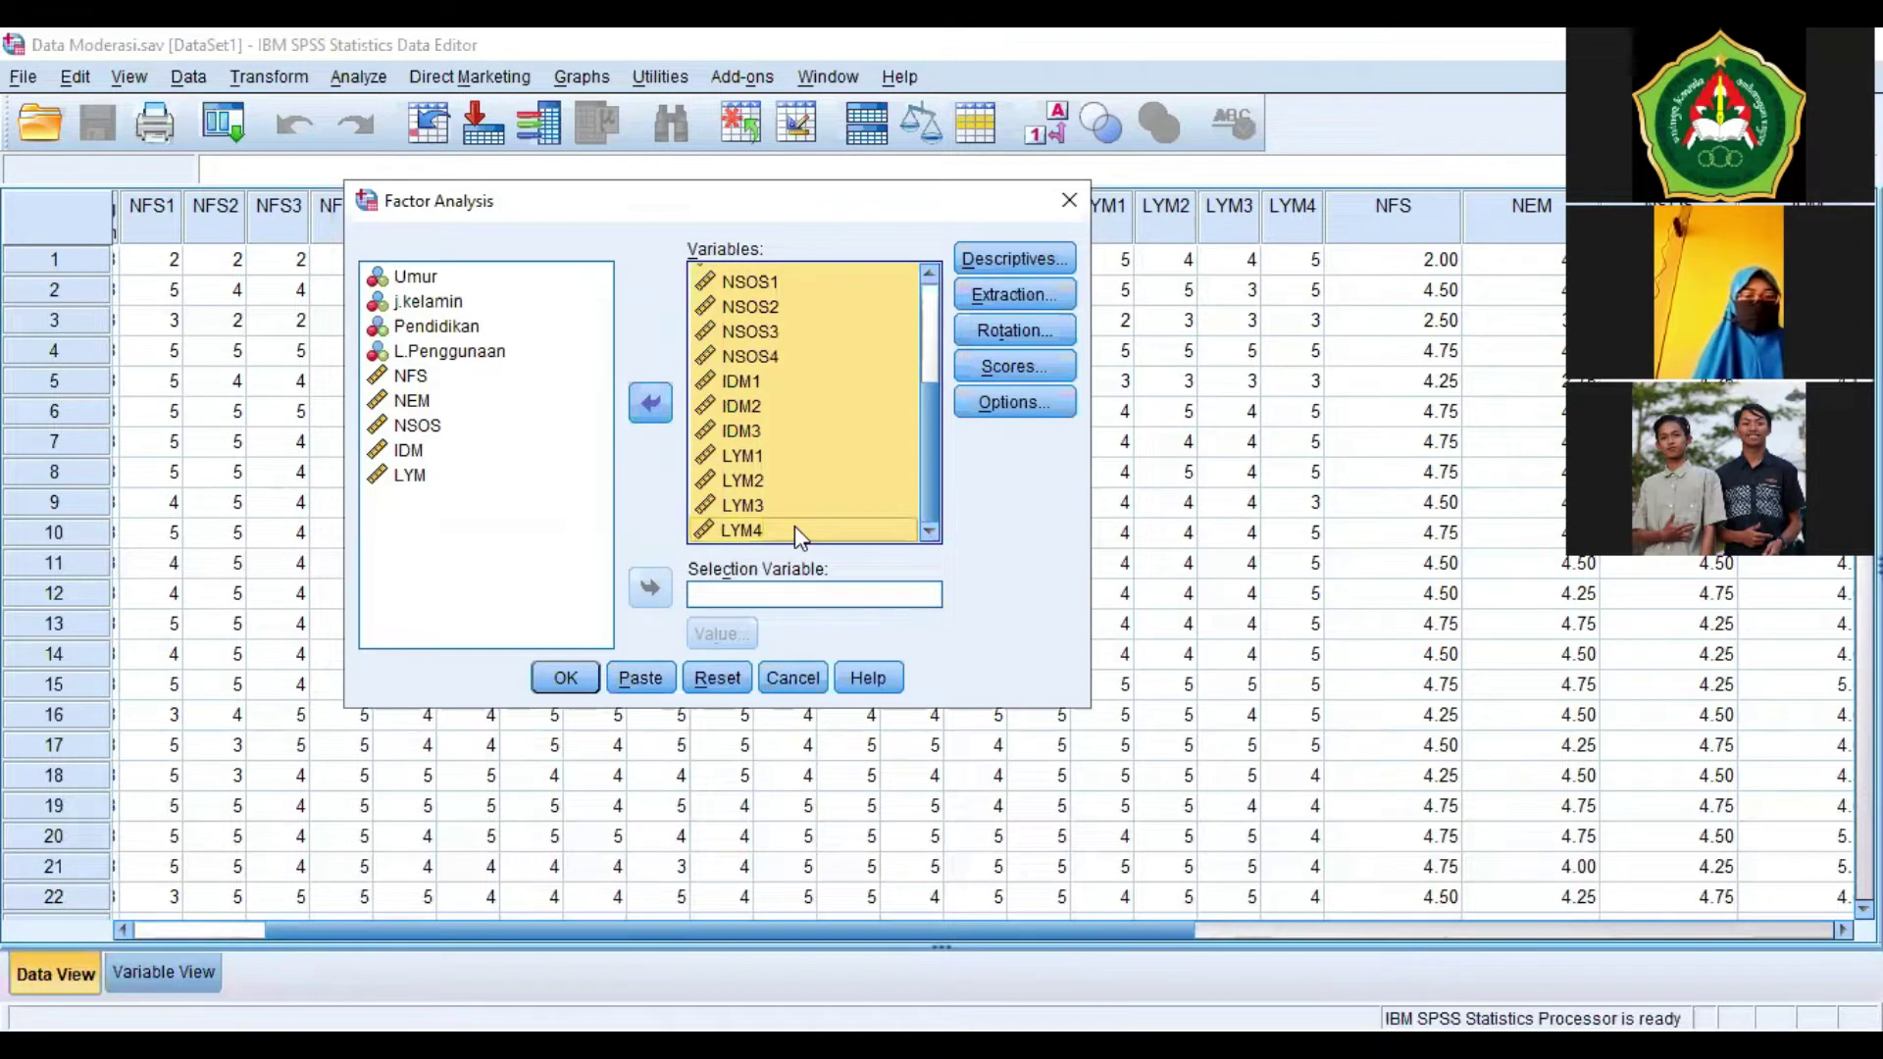
left_click(794, 527)
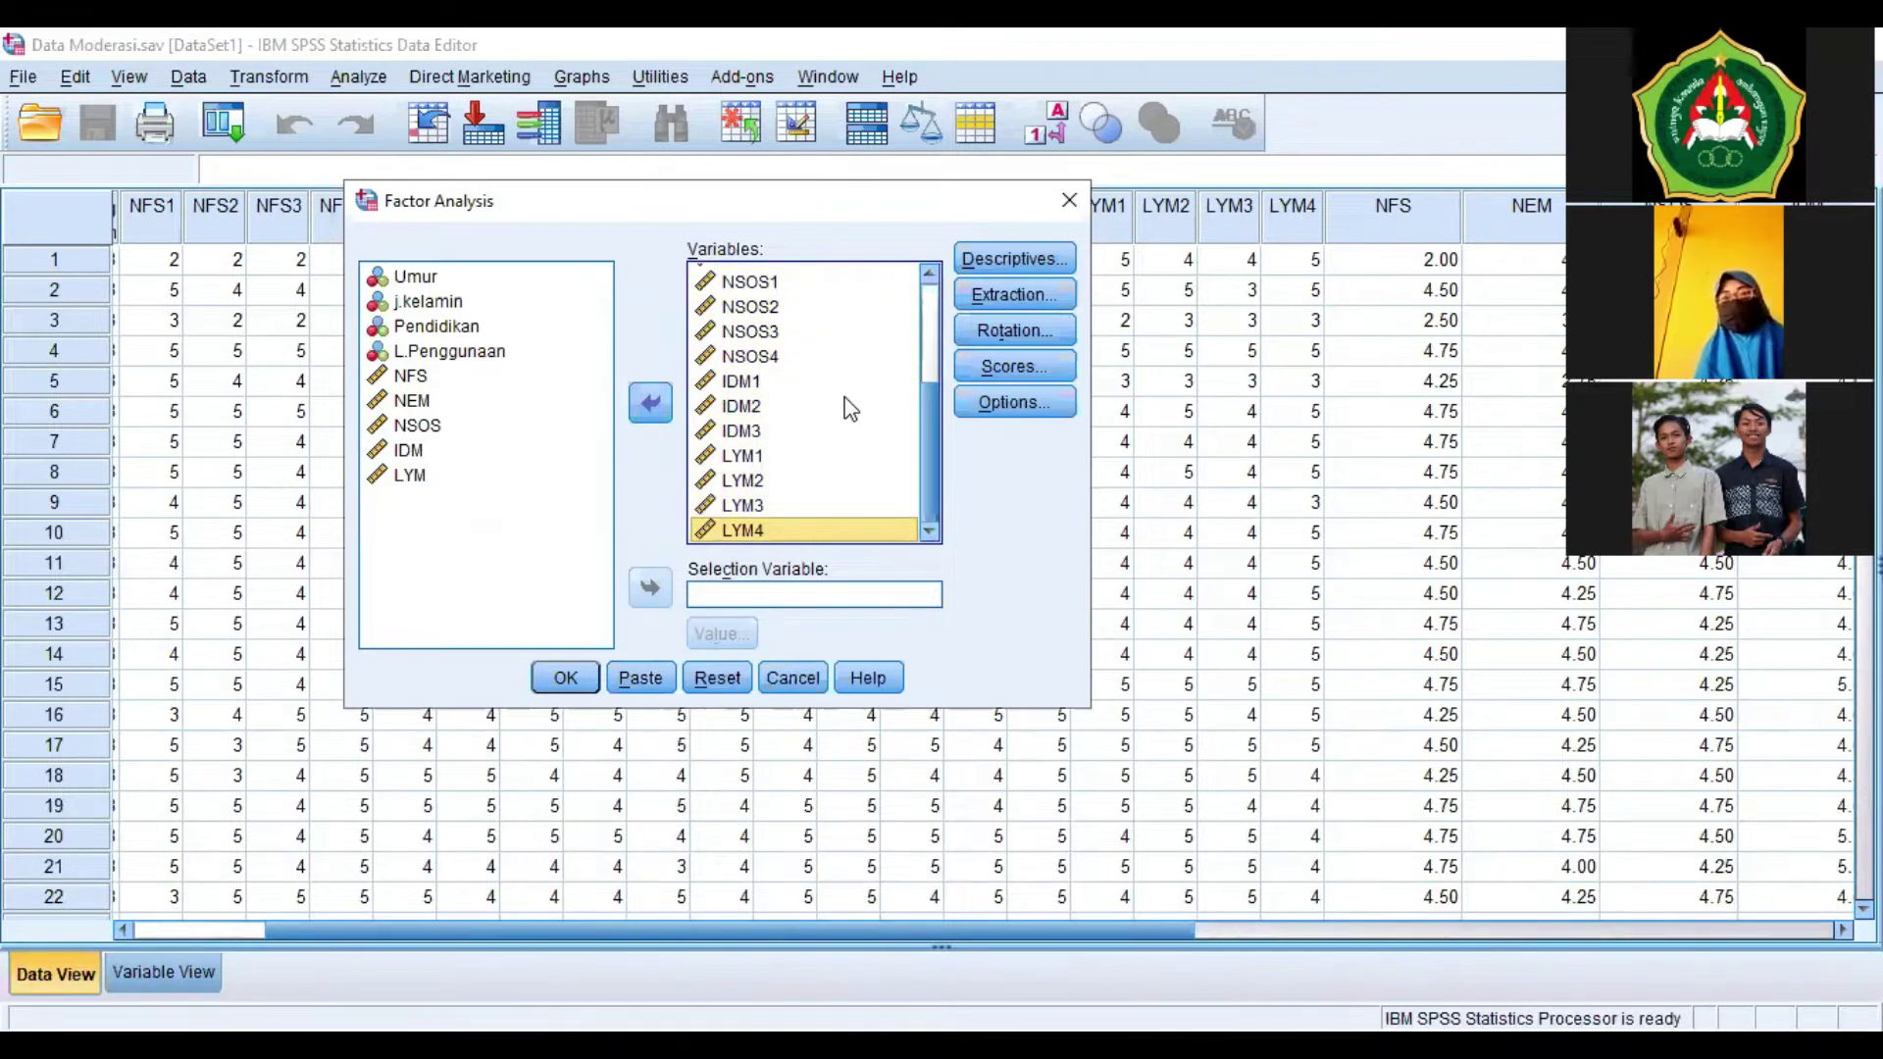
Include KMO and Bartlett's test of sphericity in the factor analysis descriptives.
left_click(1038, 261)
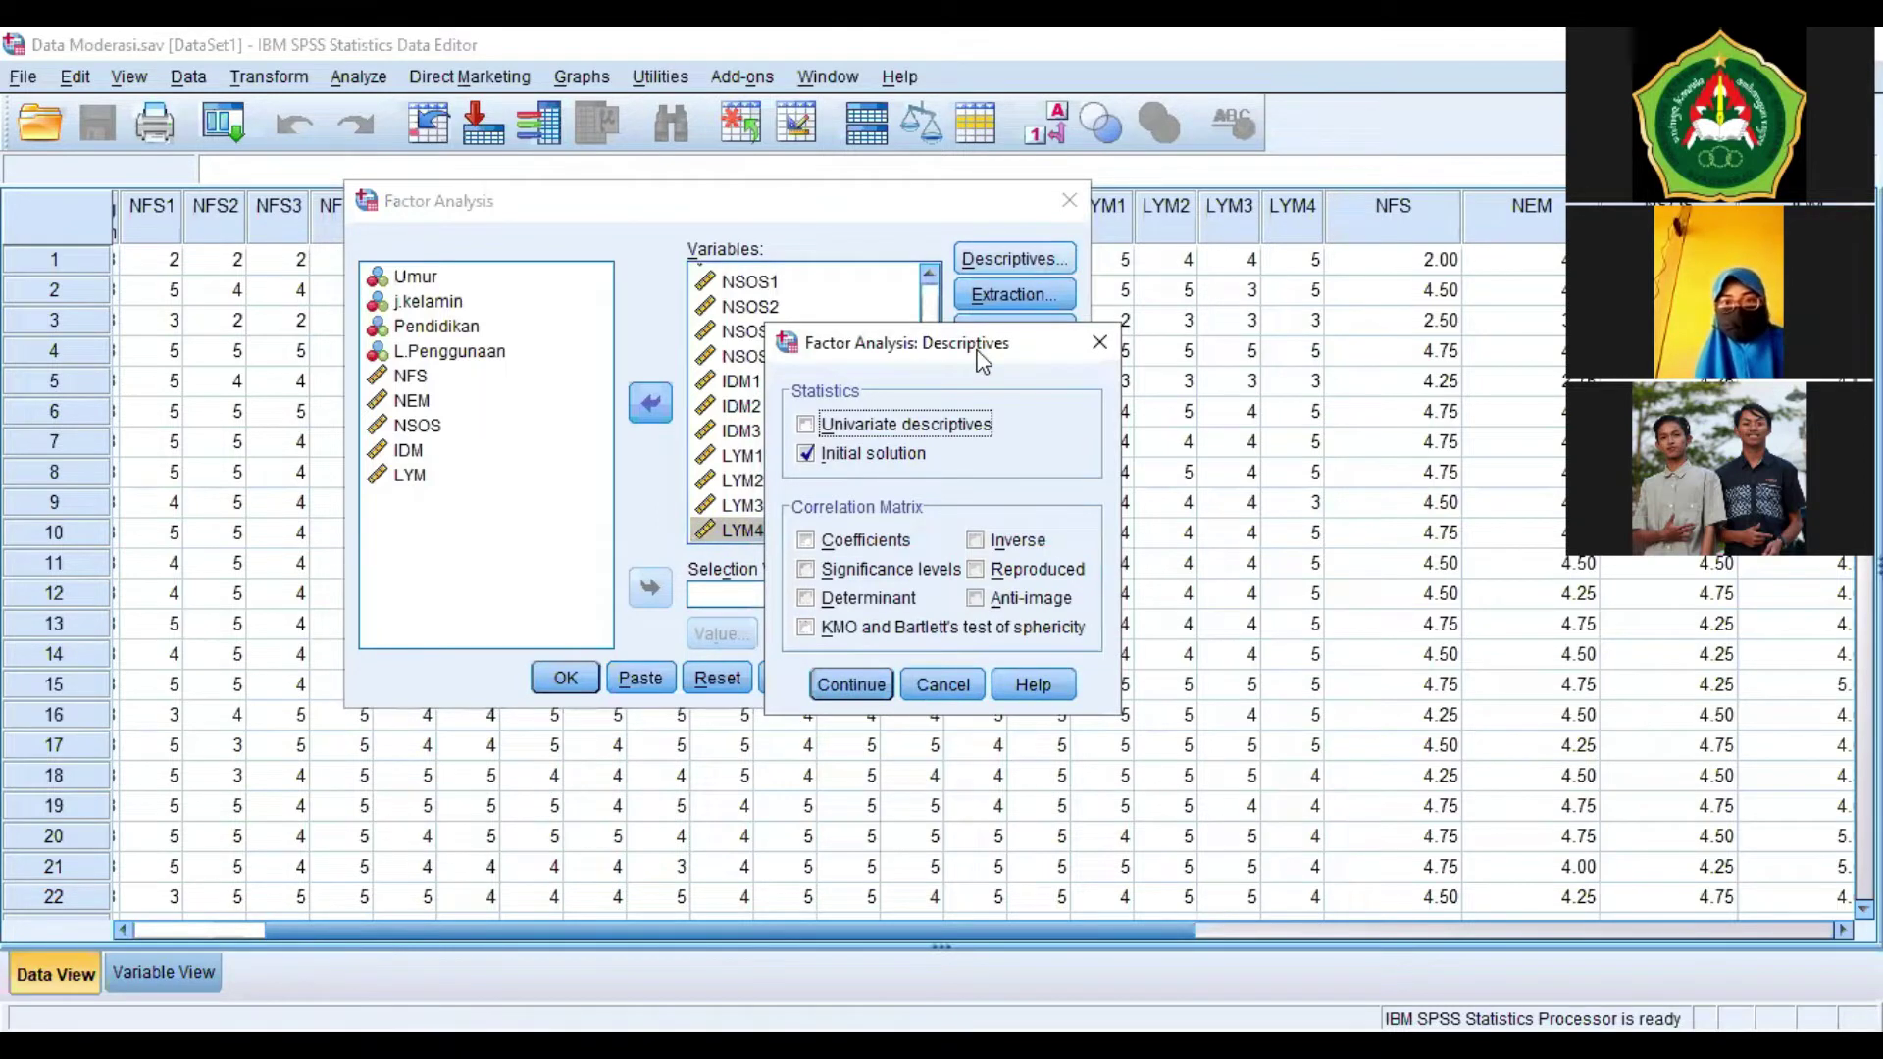
left_click(805, 628)
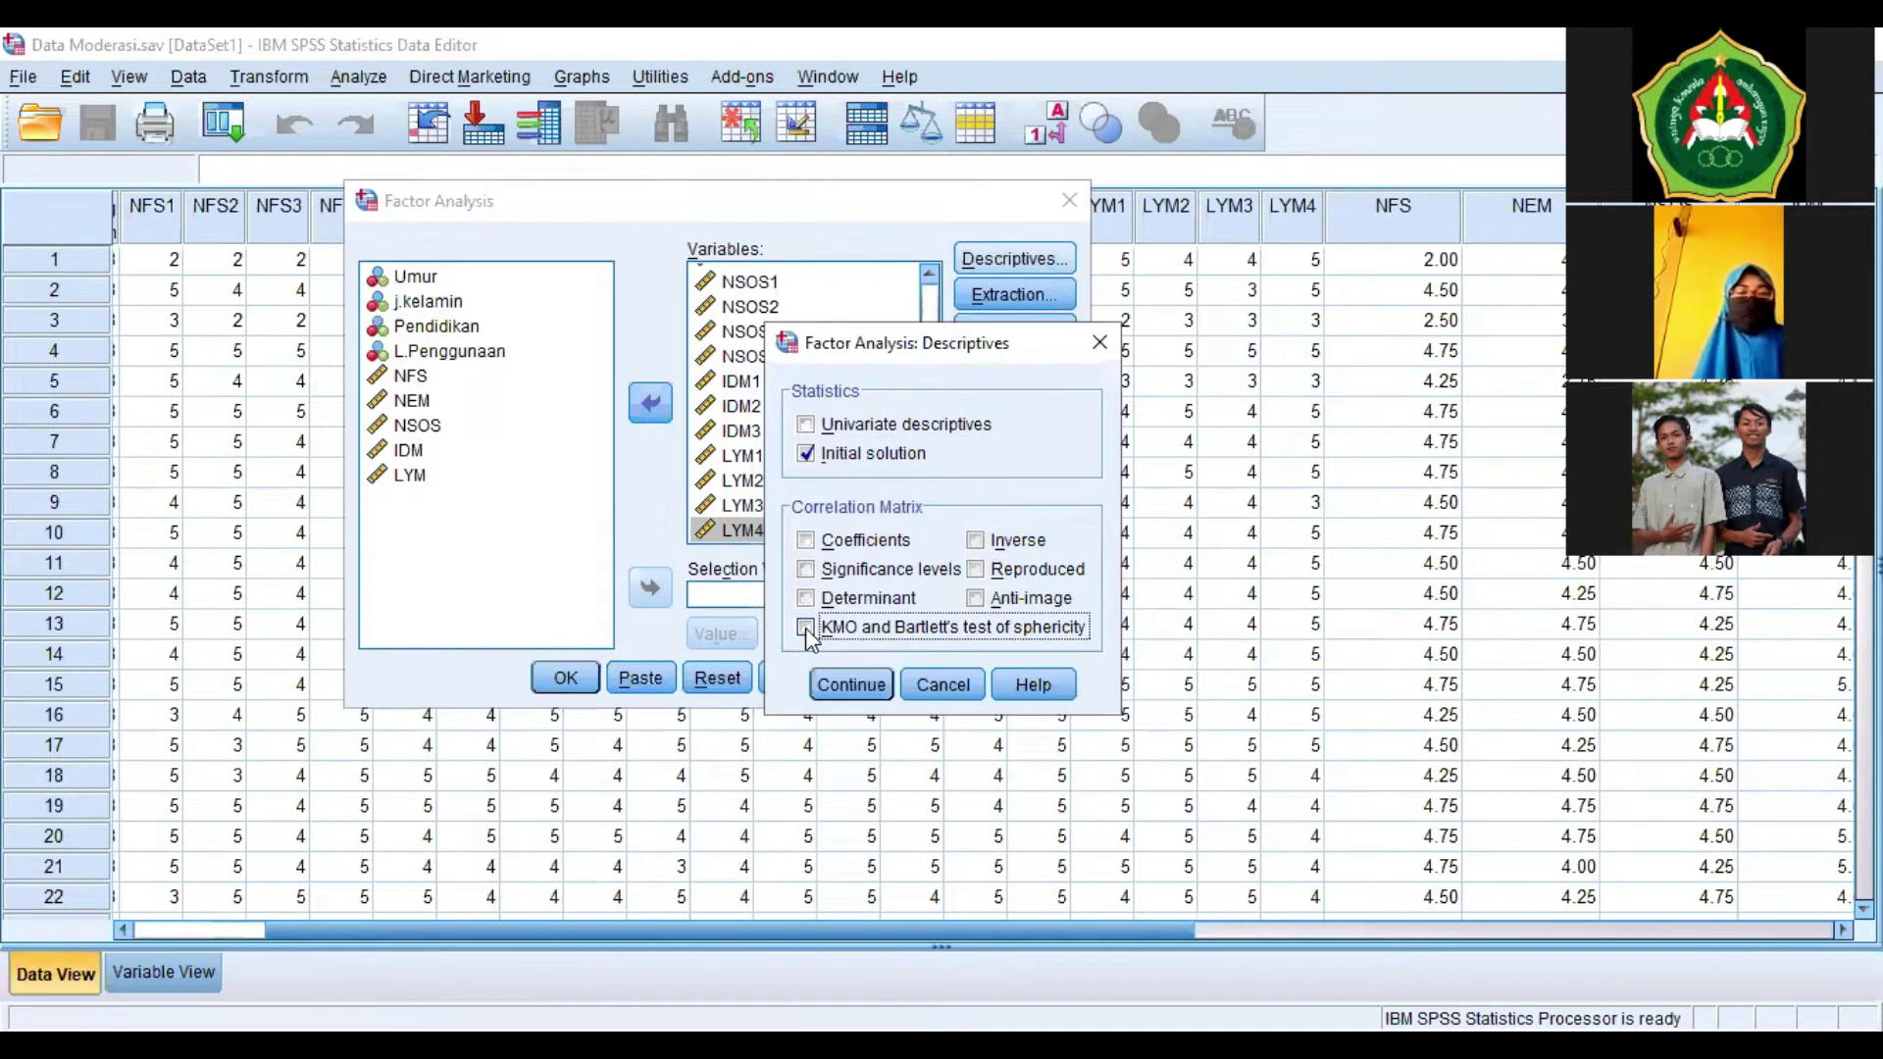
left_click(859, 693)
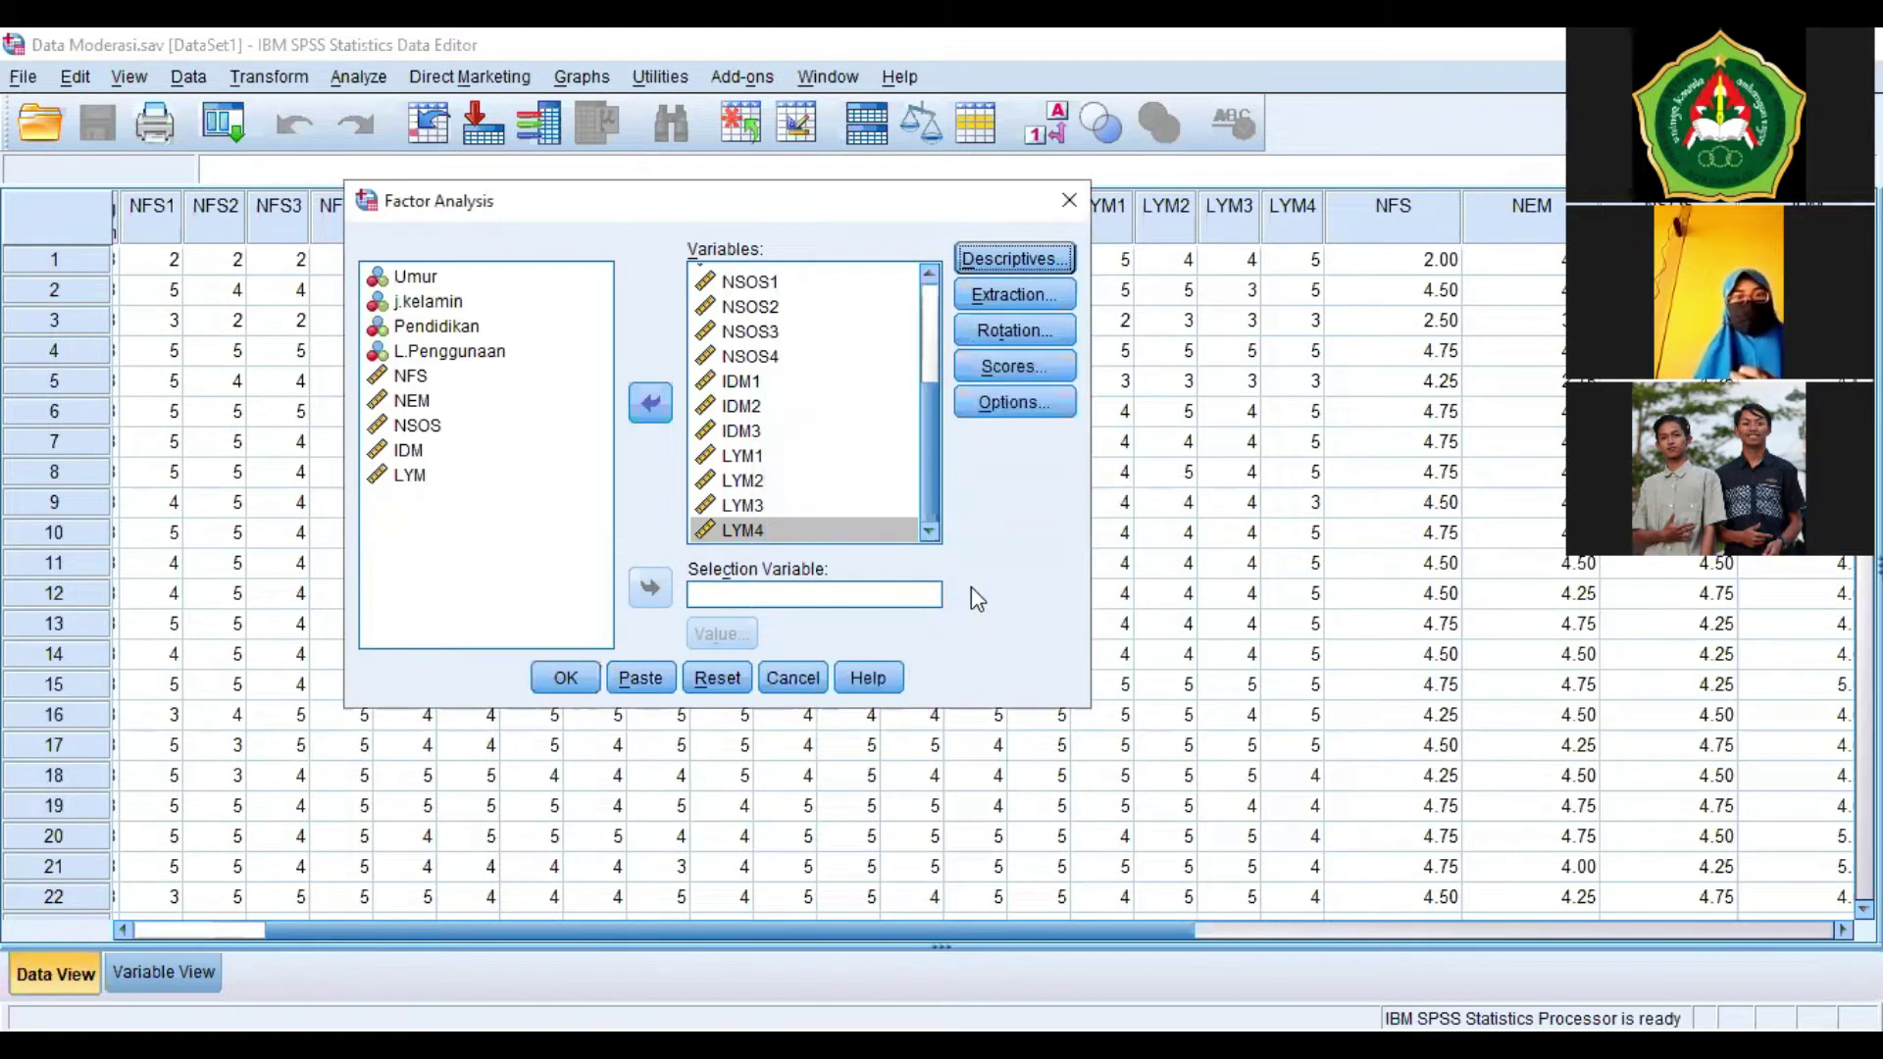
Set the factor extraction to a fixed number of factors, with 5 factors to extract.
left_click(1002, 296)
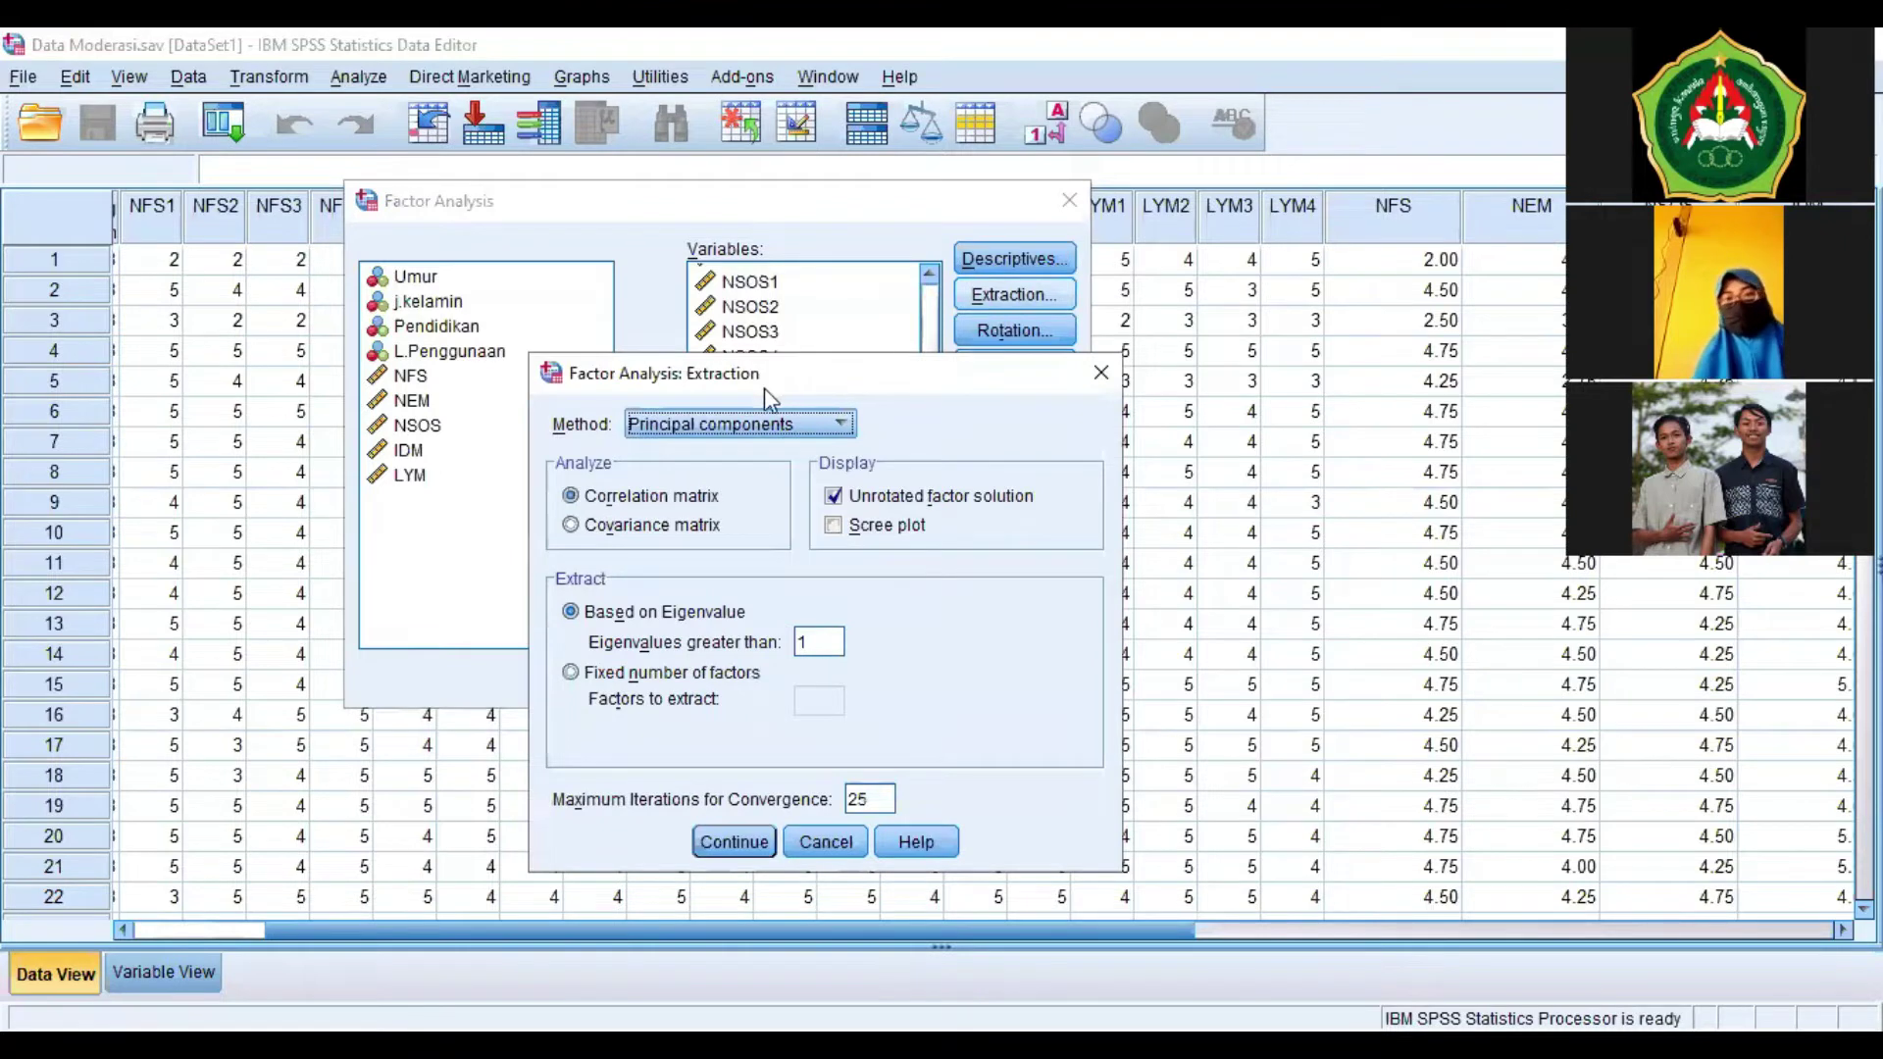
left_click_drag(767, 379, 686, 166)
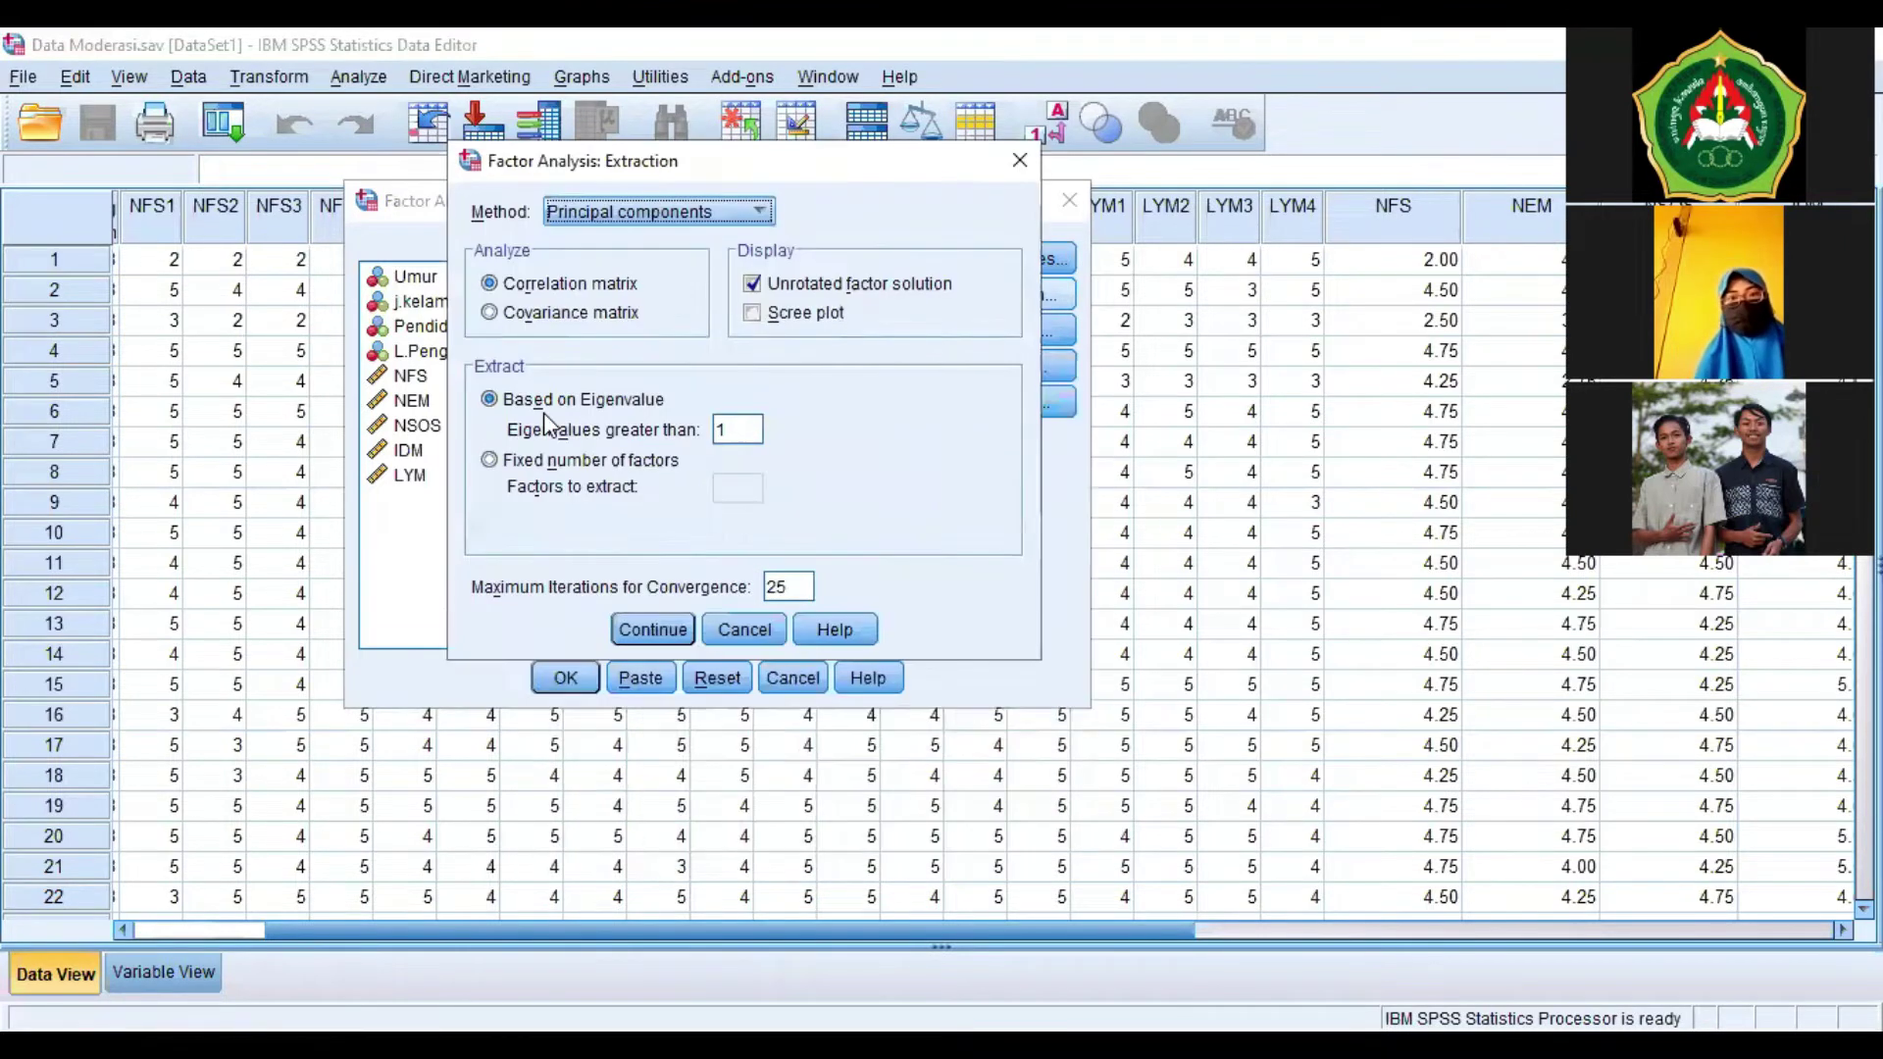
left_click(490, 461)
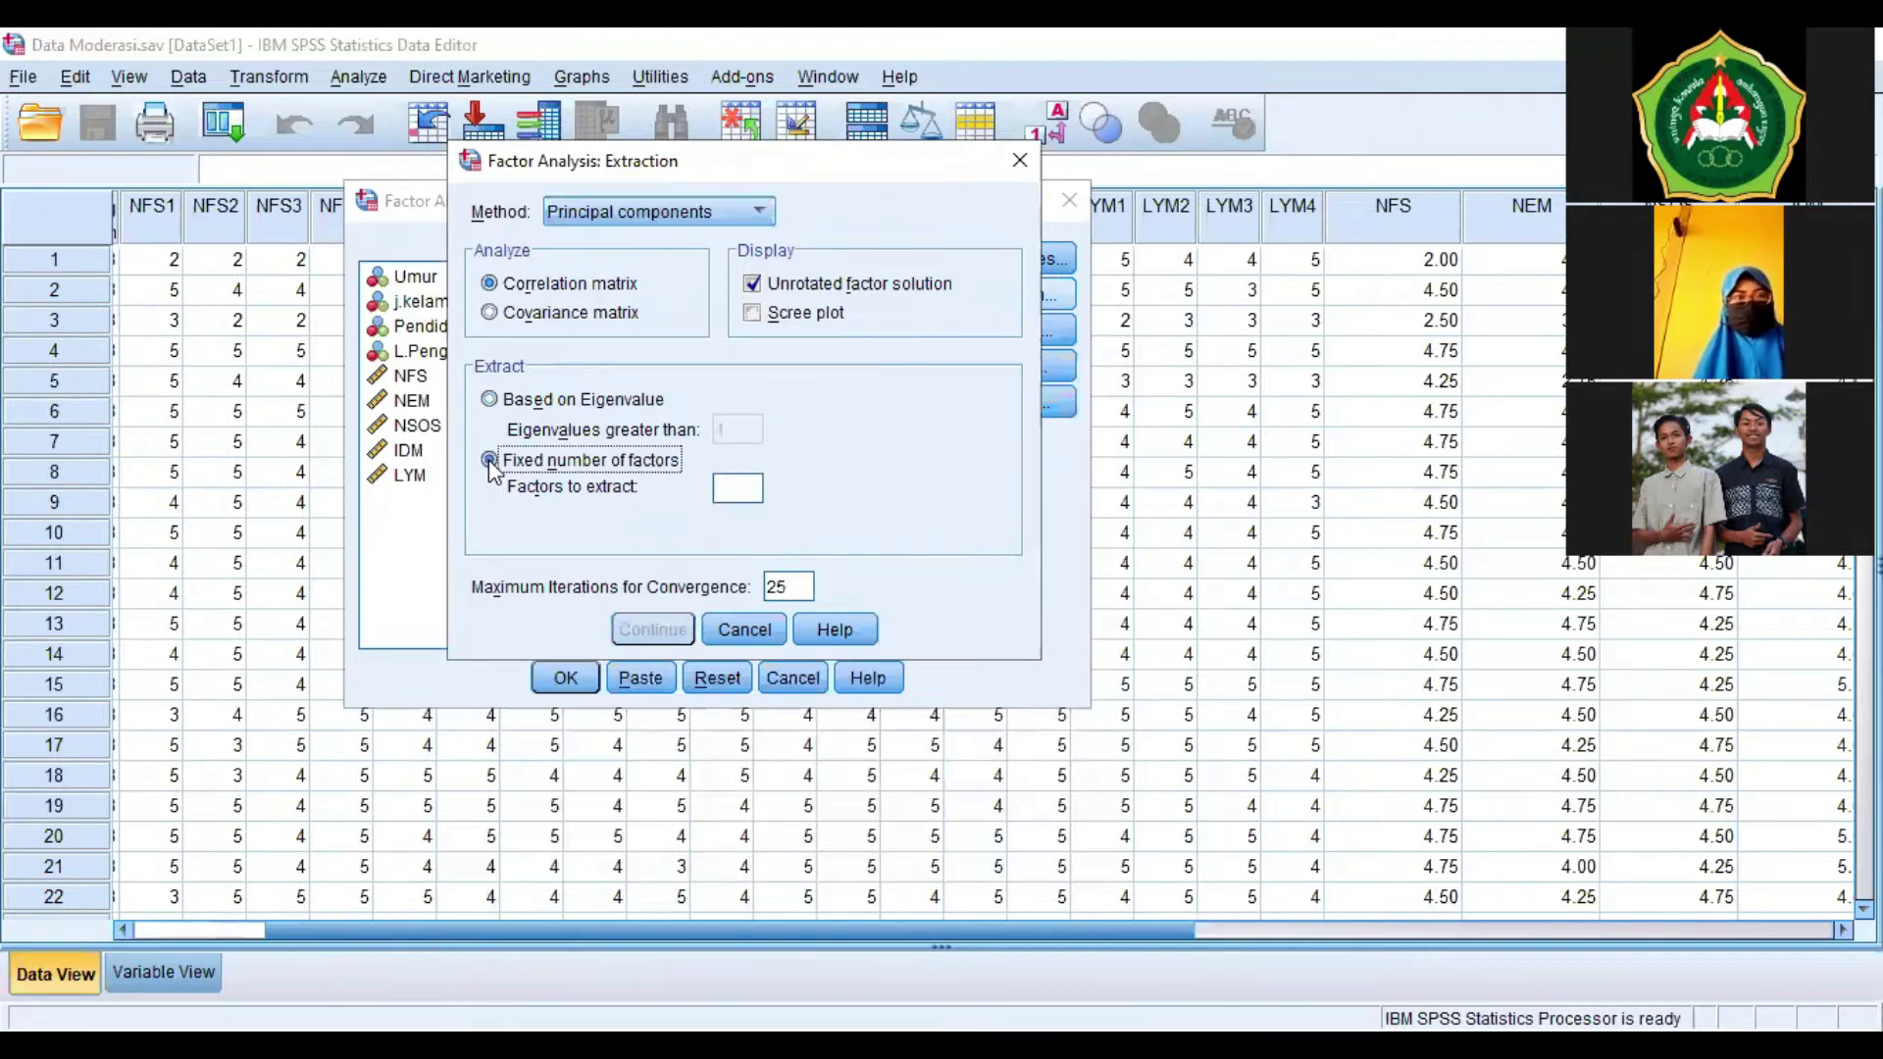
left_click(747, 490)
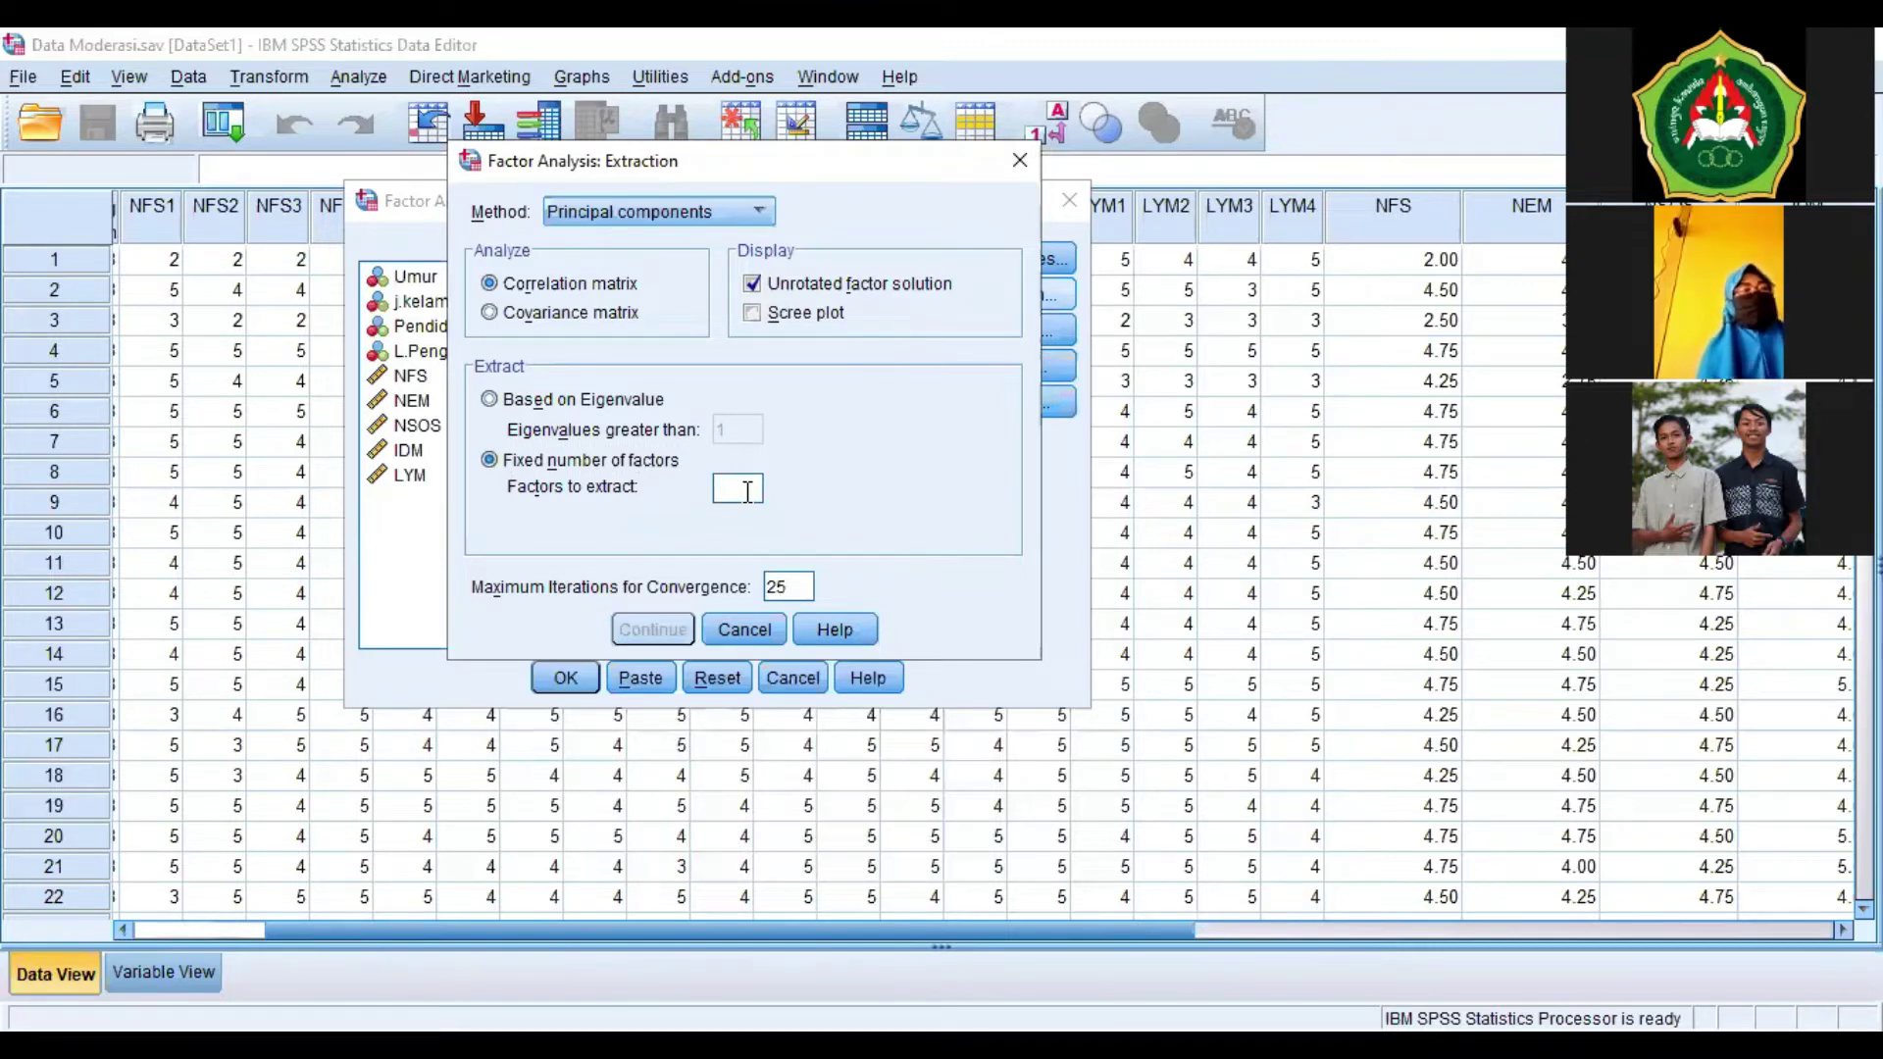
left_click(747, 491)
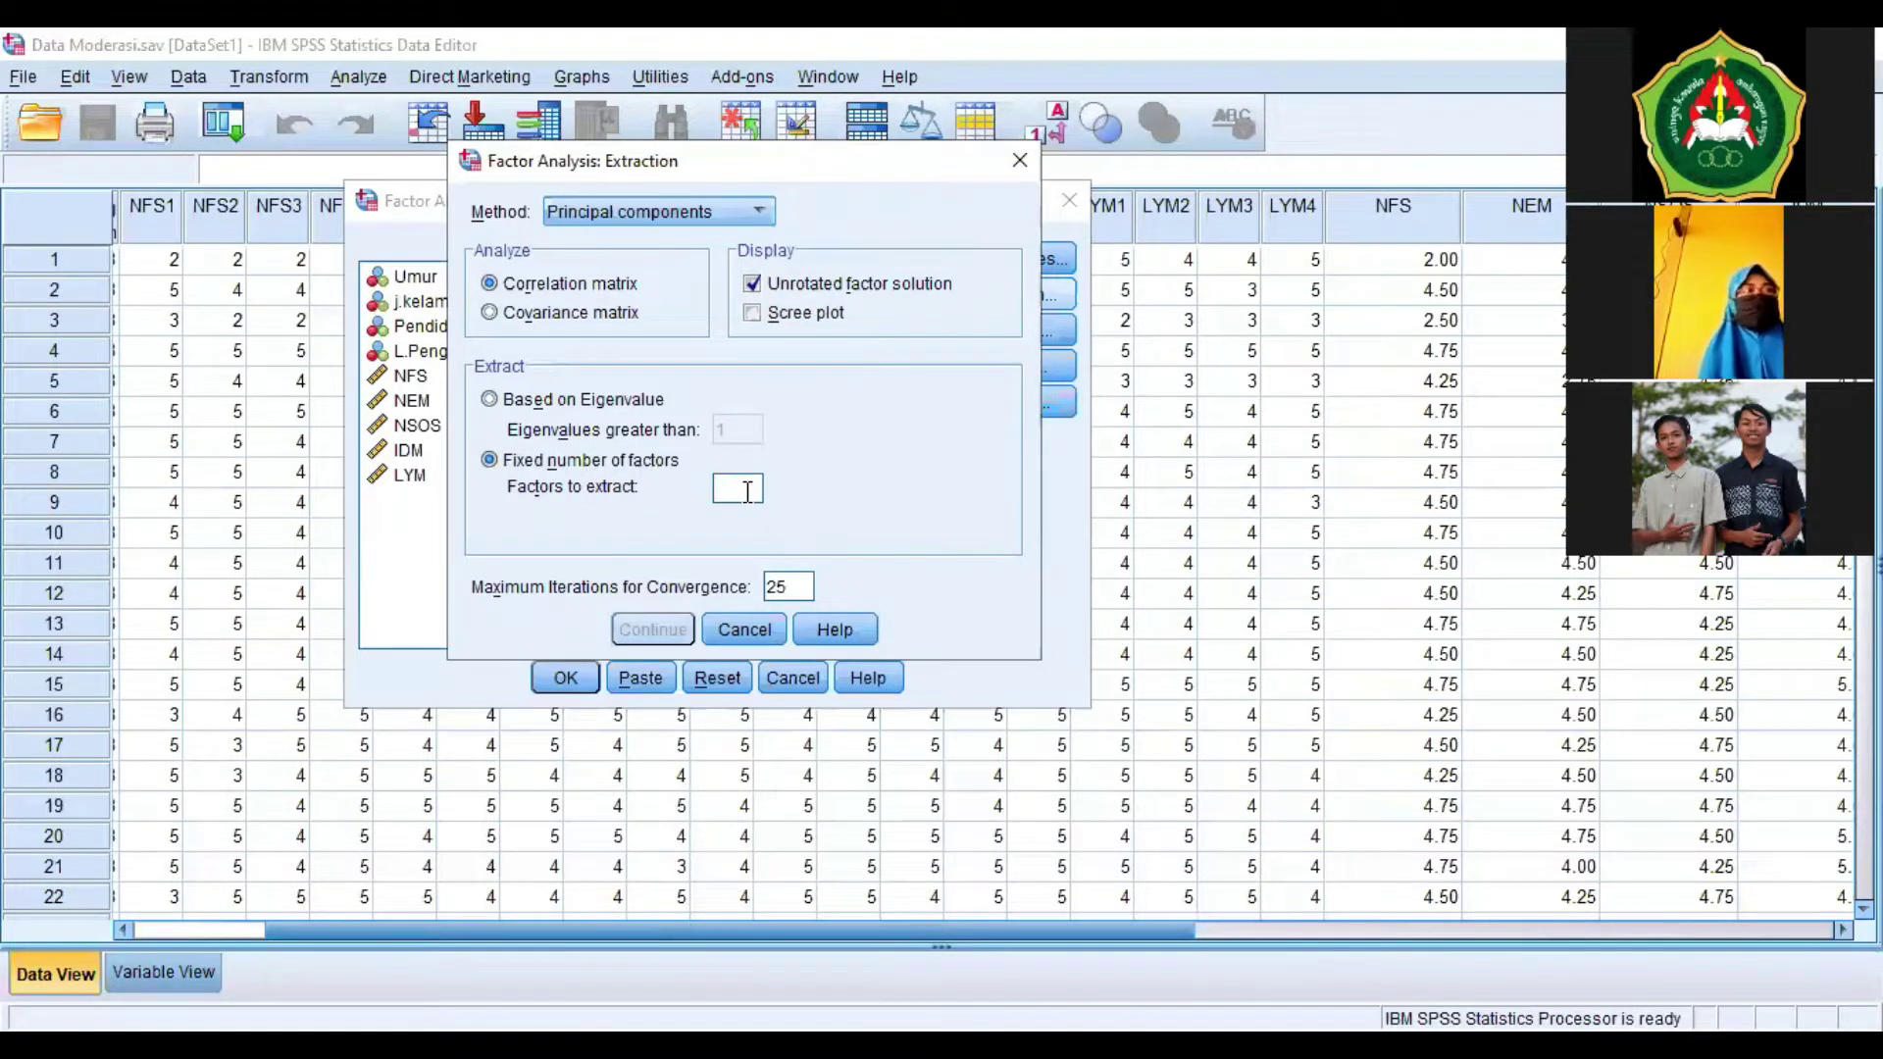
type("5")
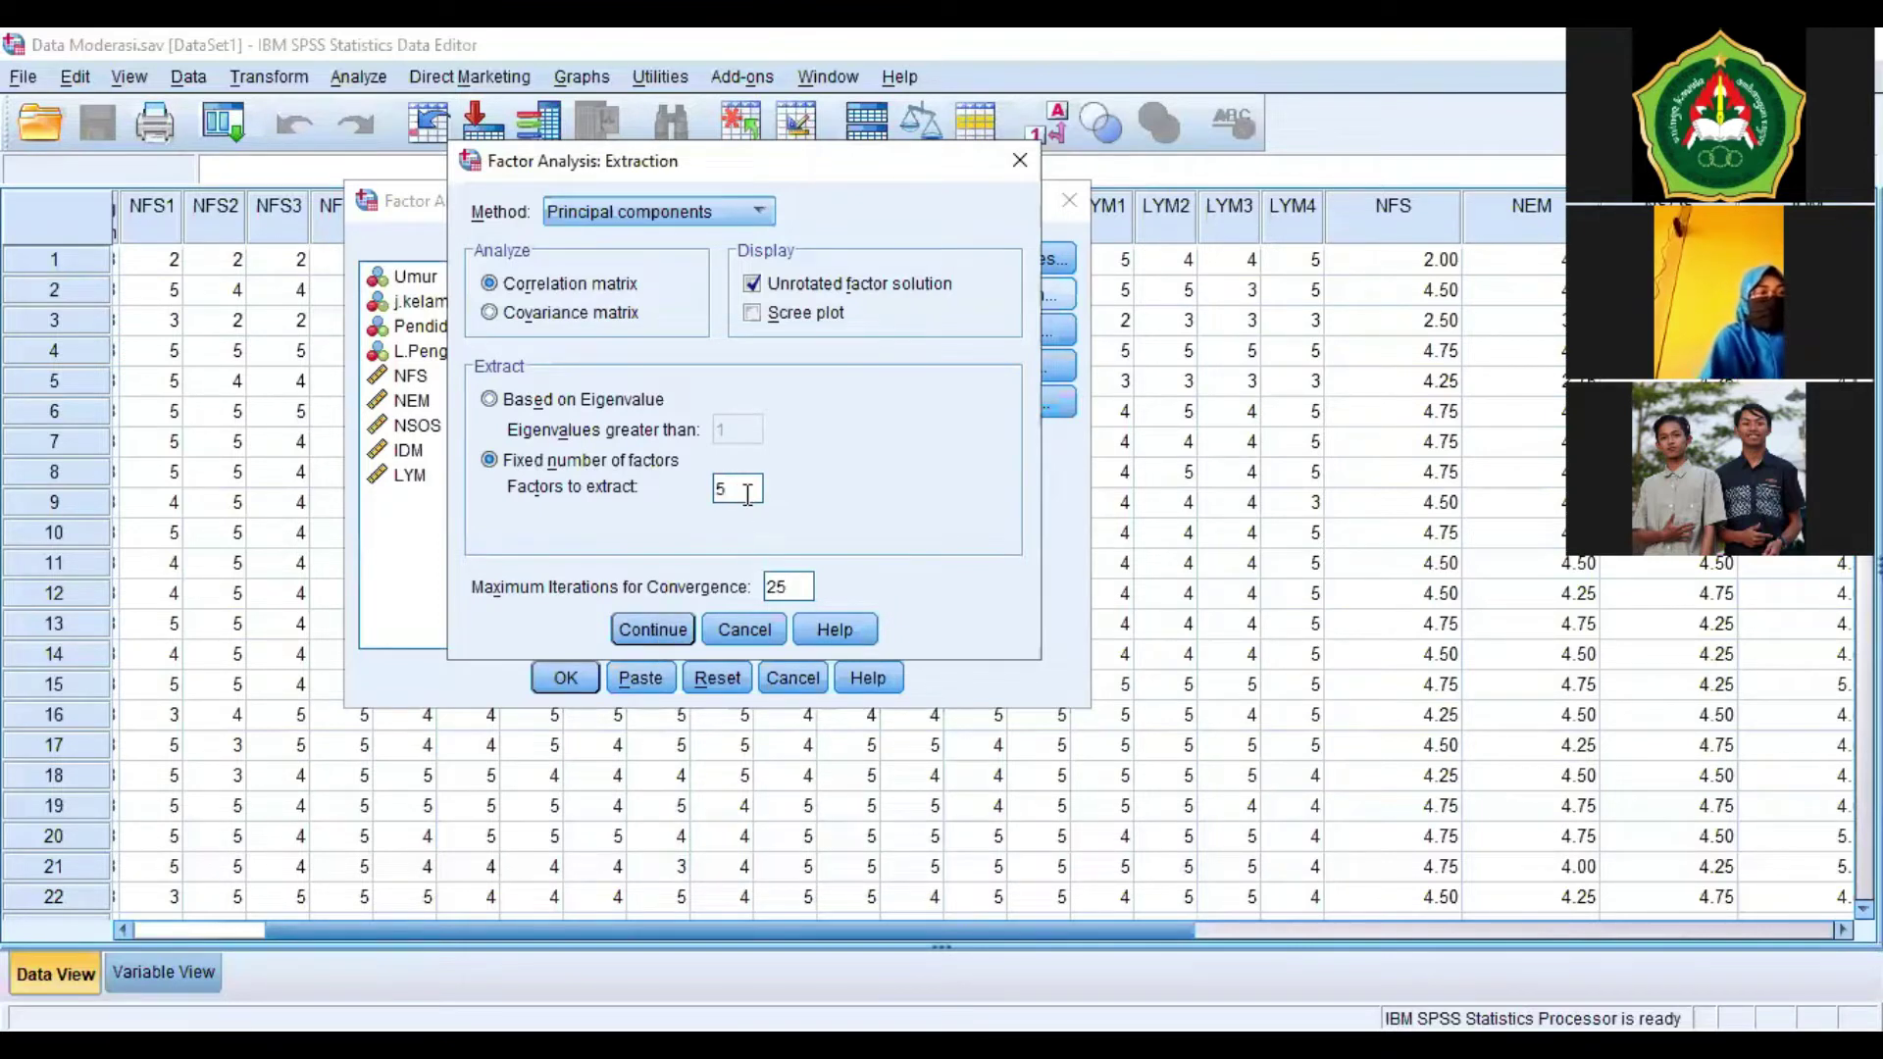
left_click(654, 630)
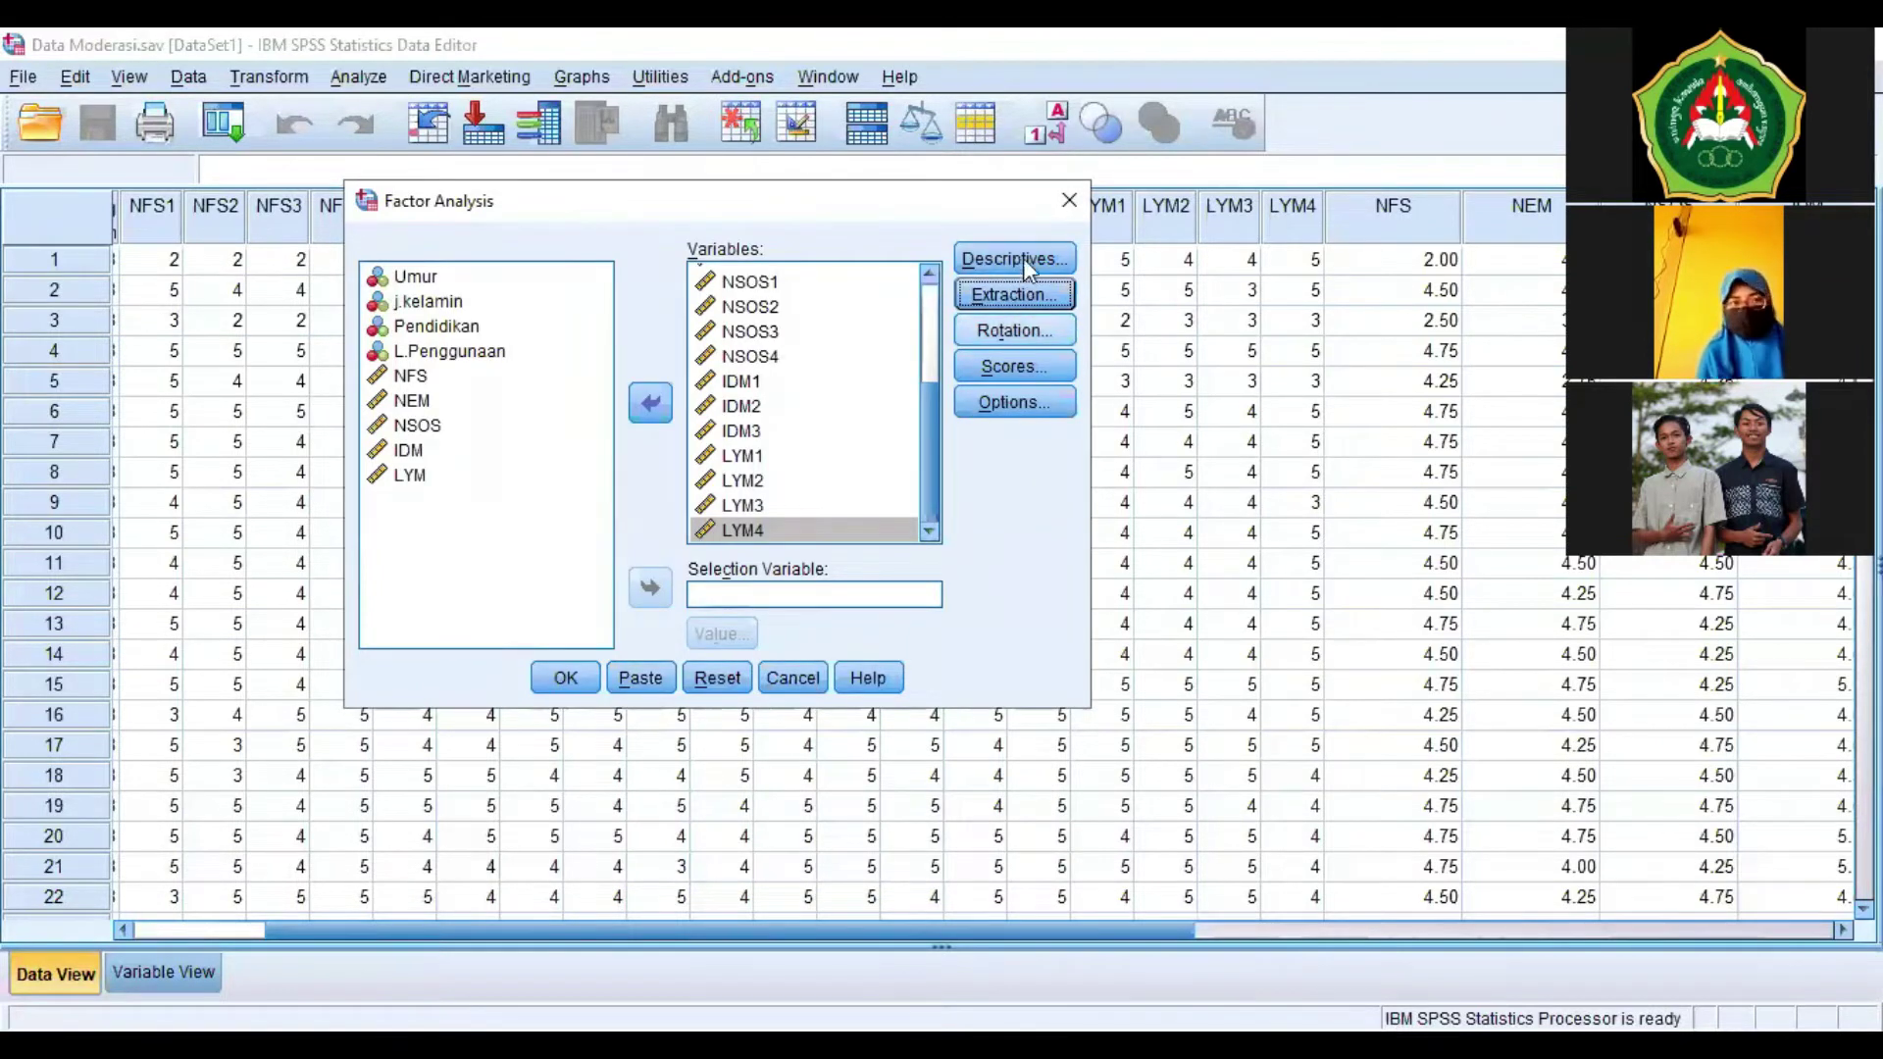
Set the factor rotation method to Varimax.
left_click(1039, 332)
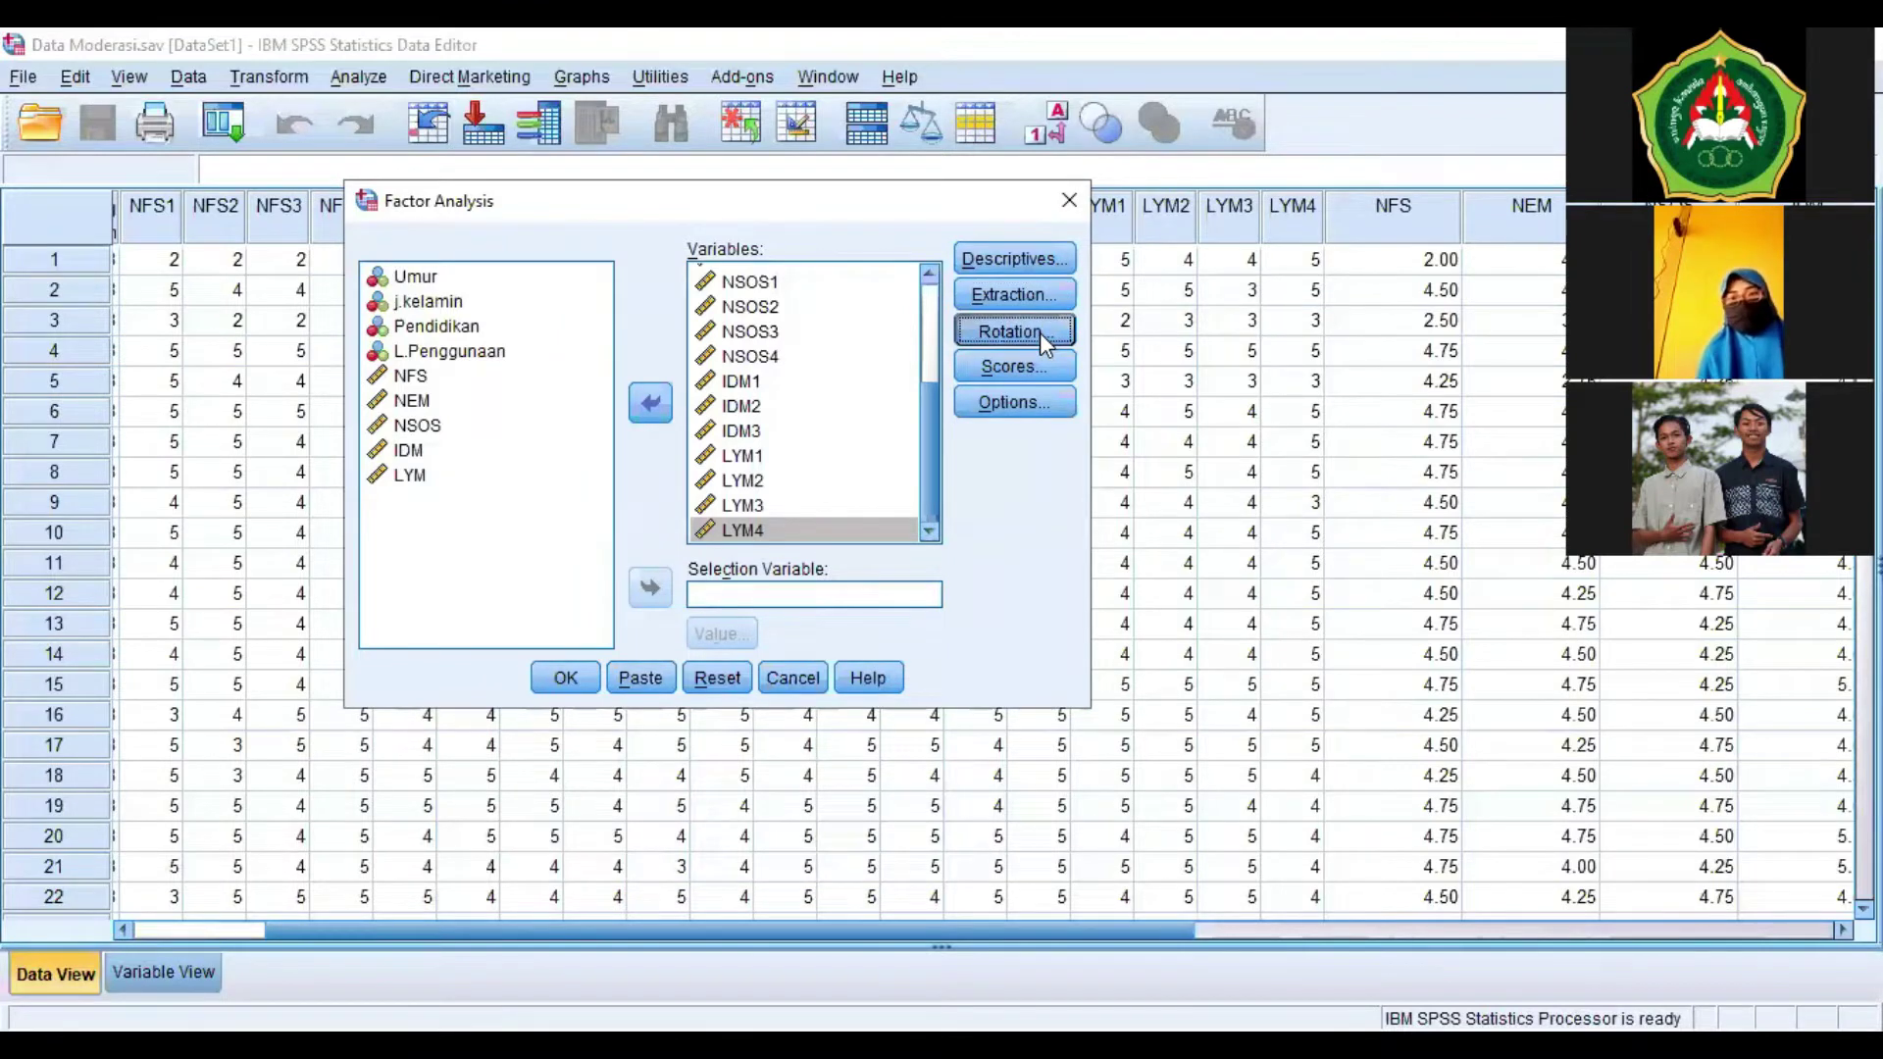
left_click(676, 397)
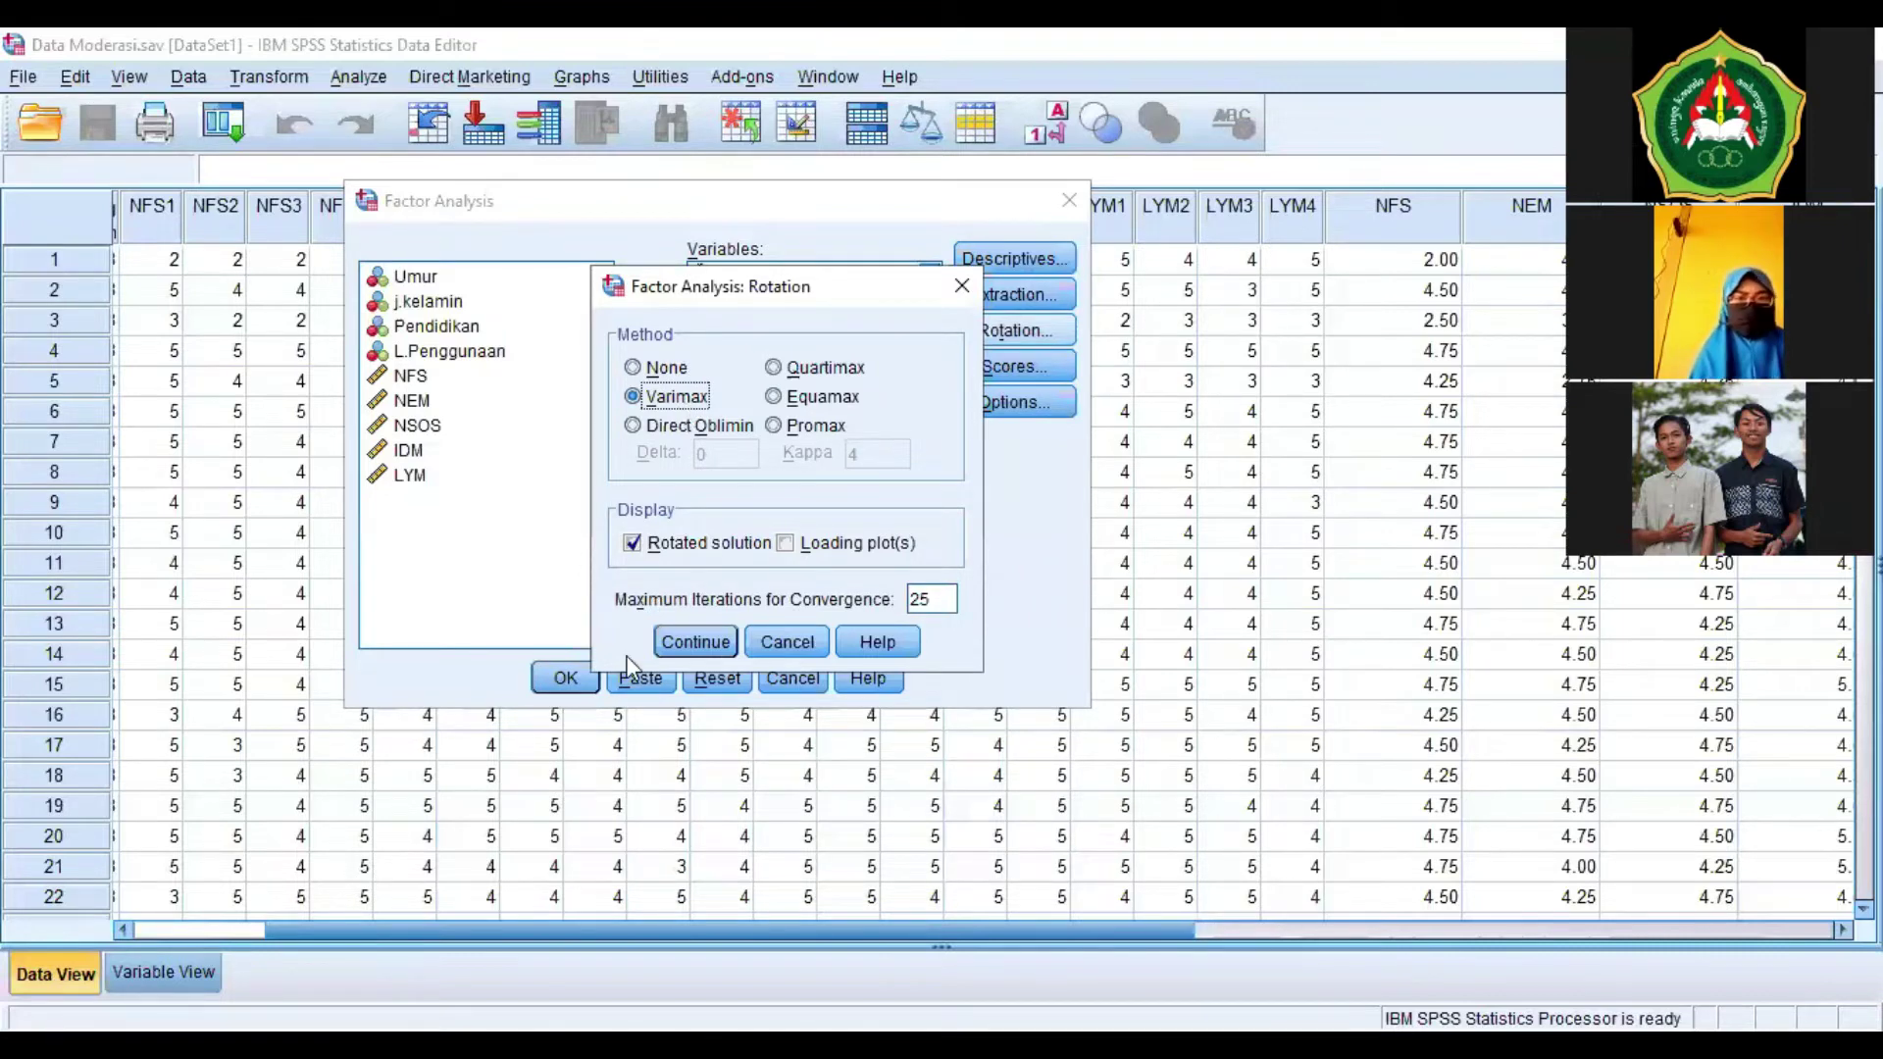
left_click(692, 643)
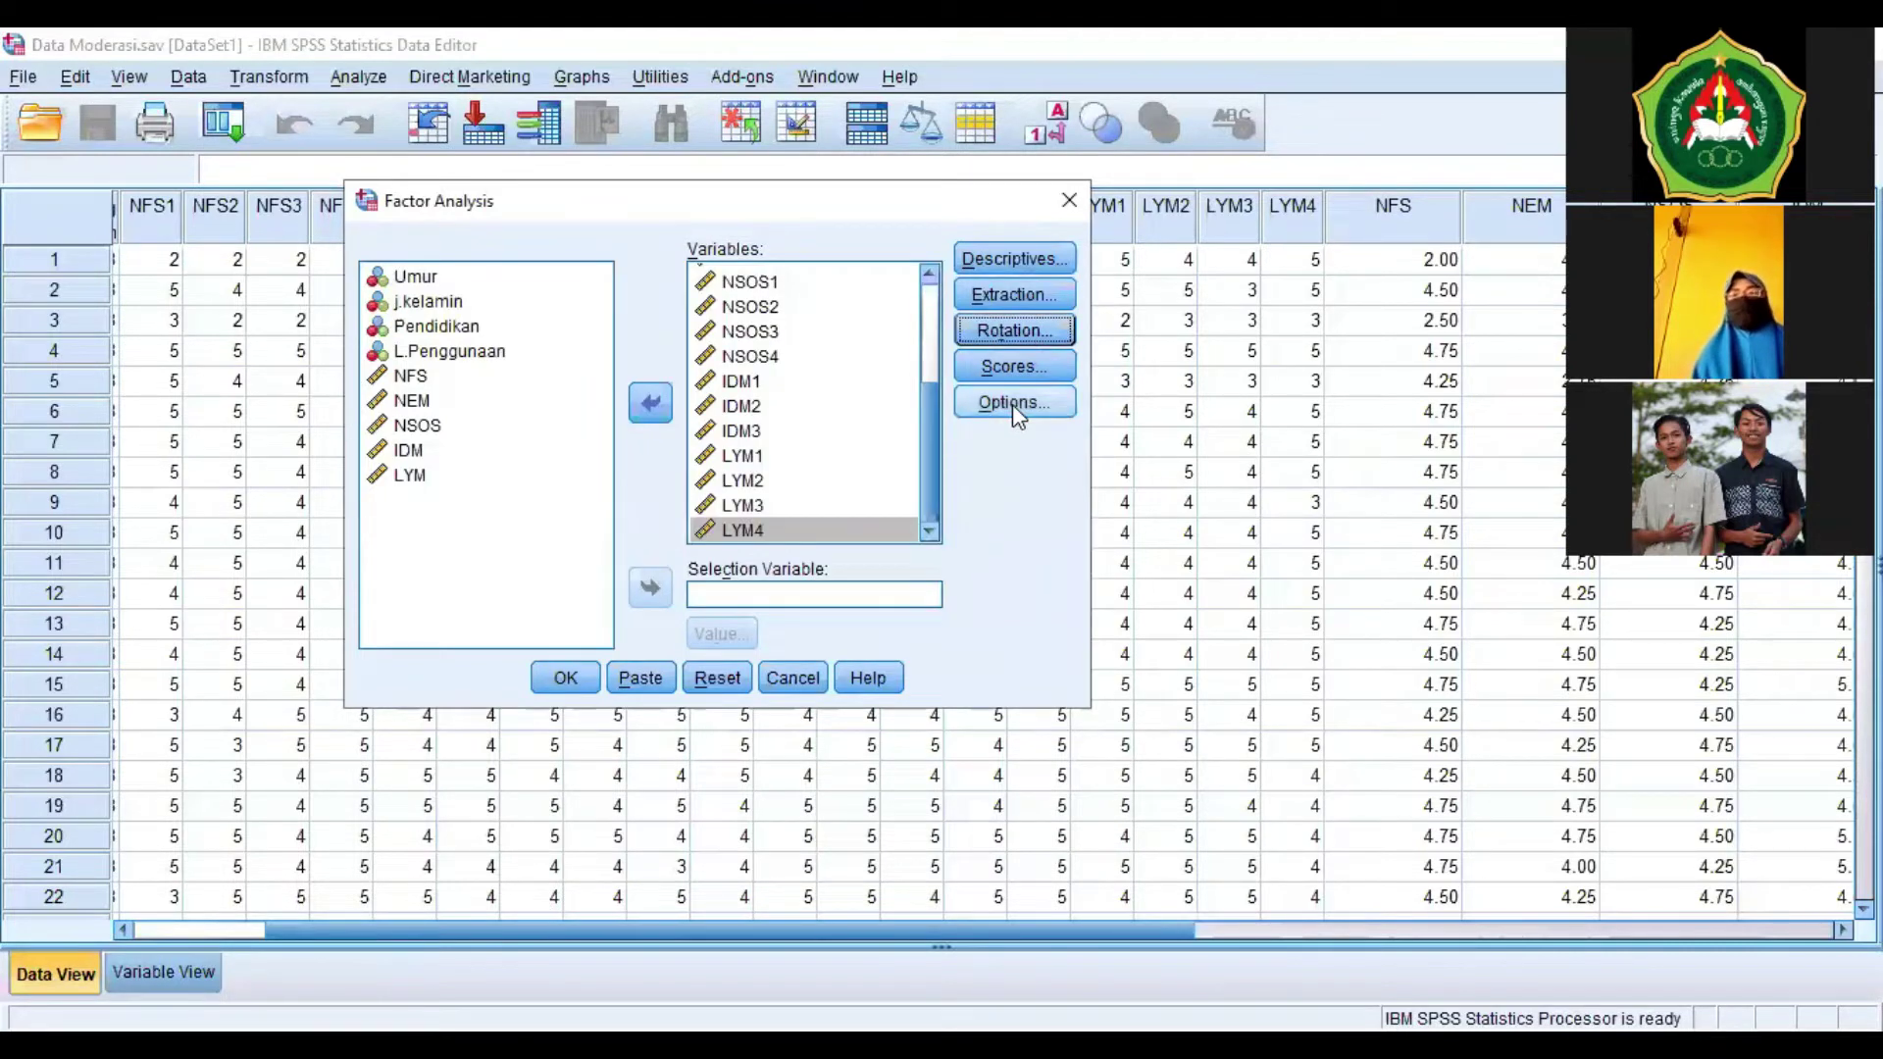
Suppress small coefficients in the factor analysis output, with the absolute value threshold set to 50.
left_click(1011, 404)
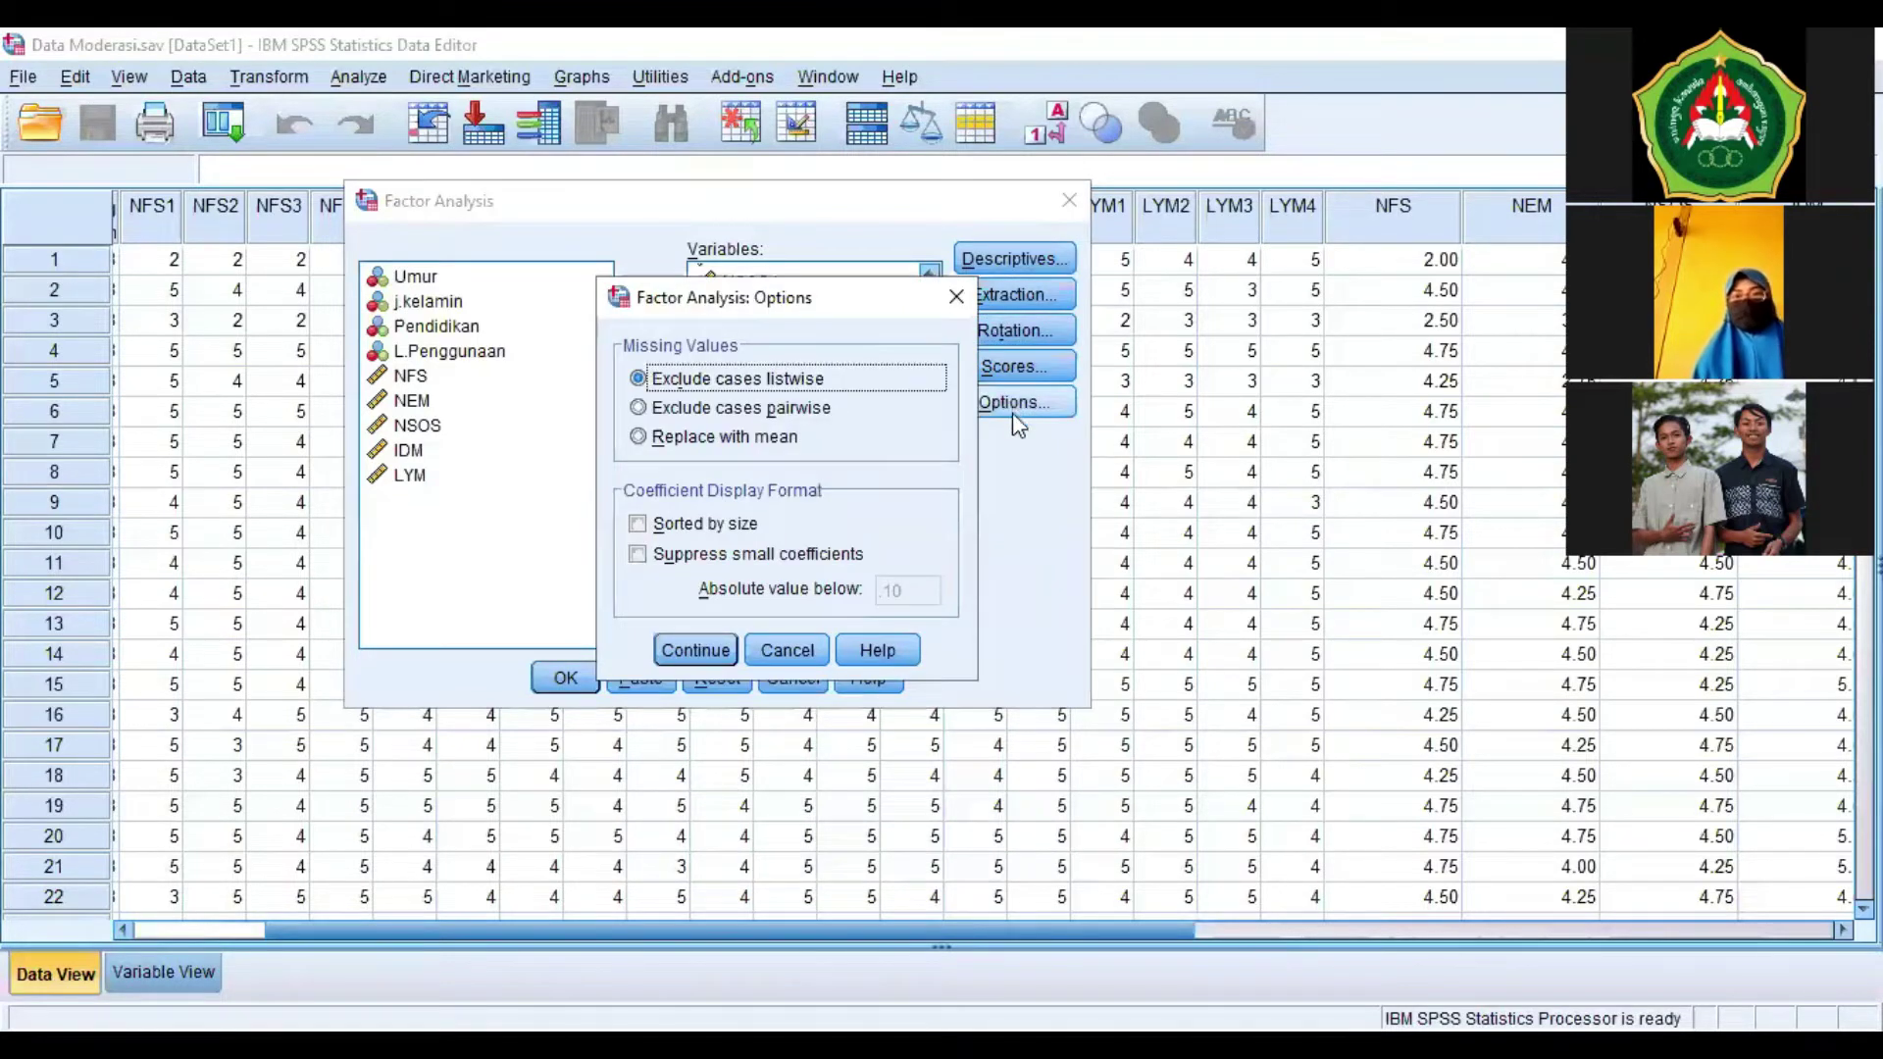
left_click(638, 555)
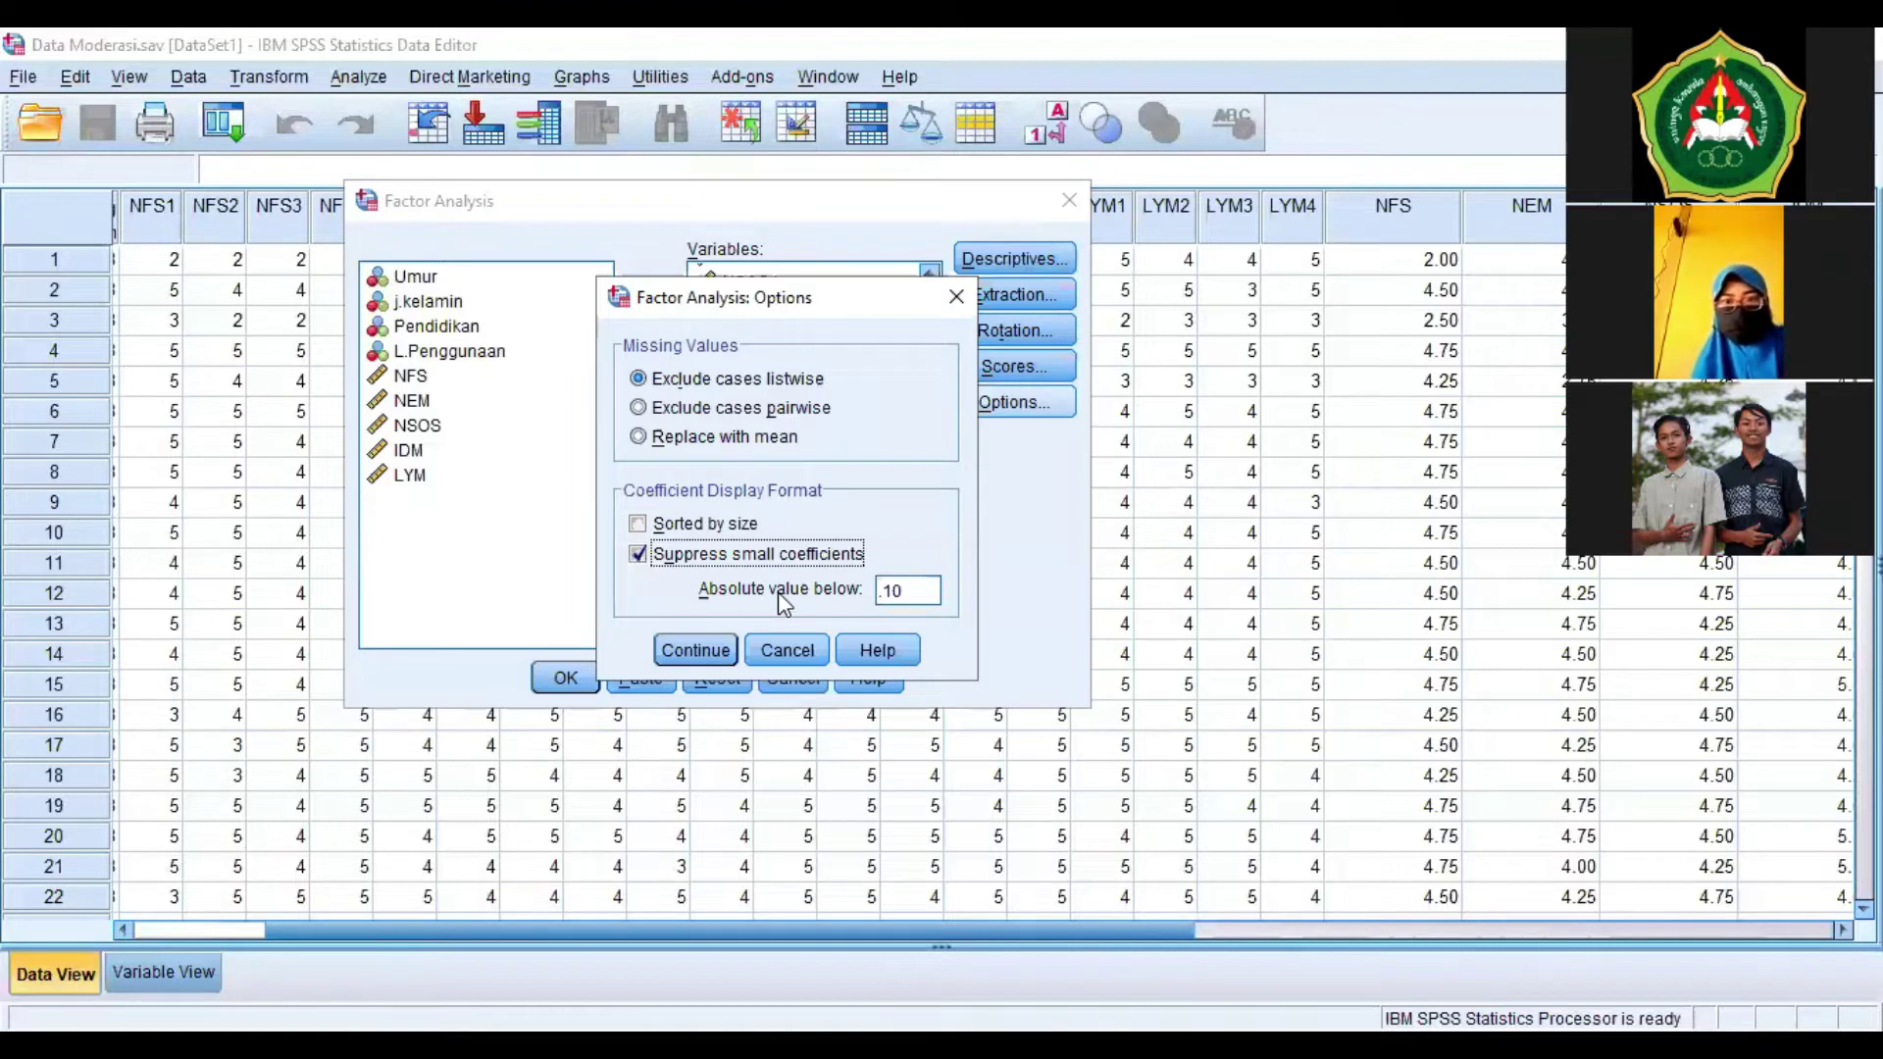
left_click(894, 588)
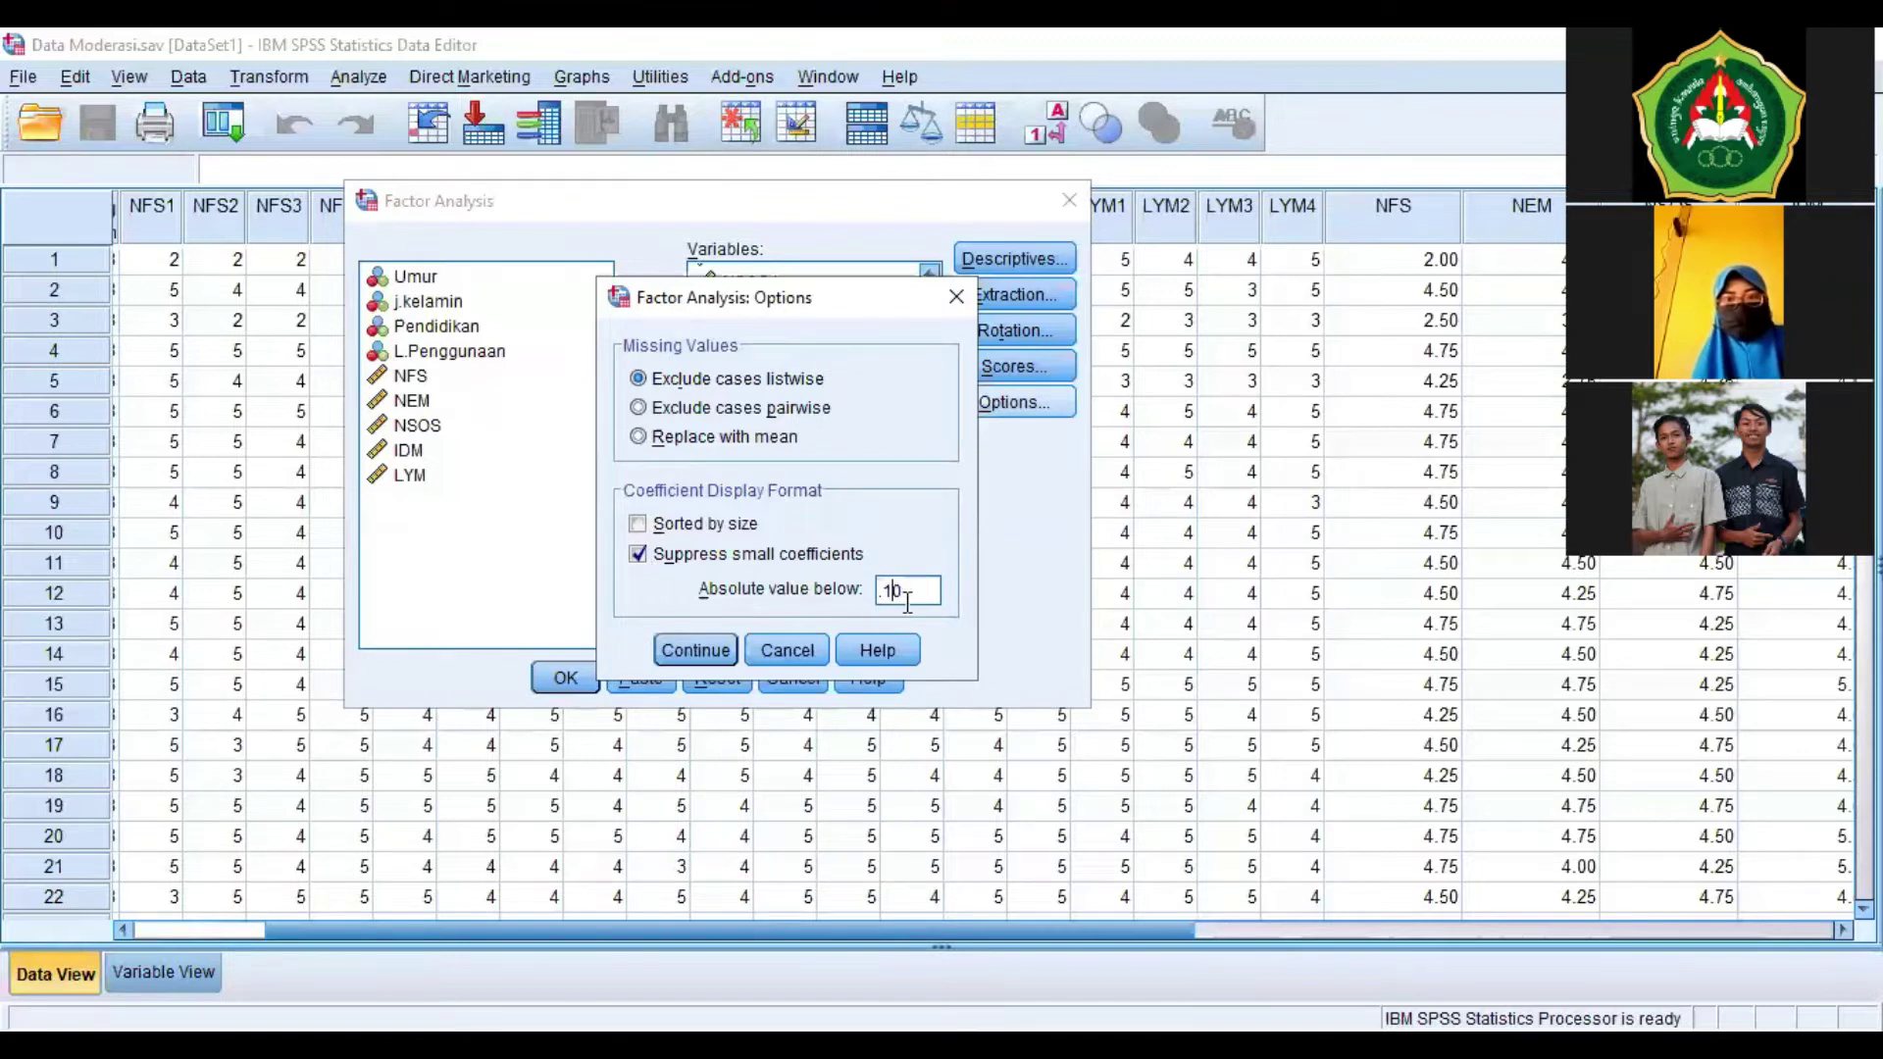
key("BackSpace")
key("BackSpace")
type("50")
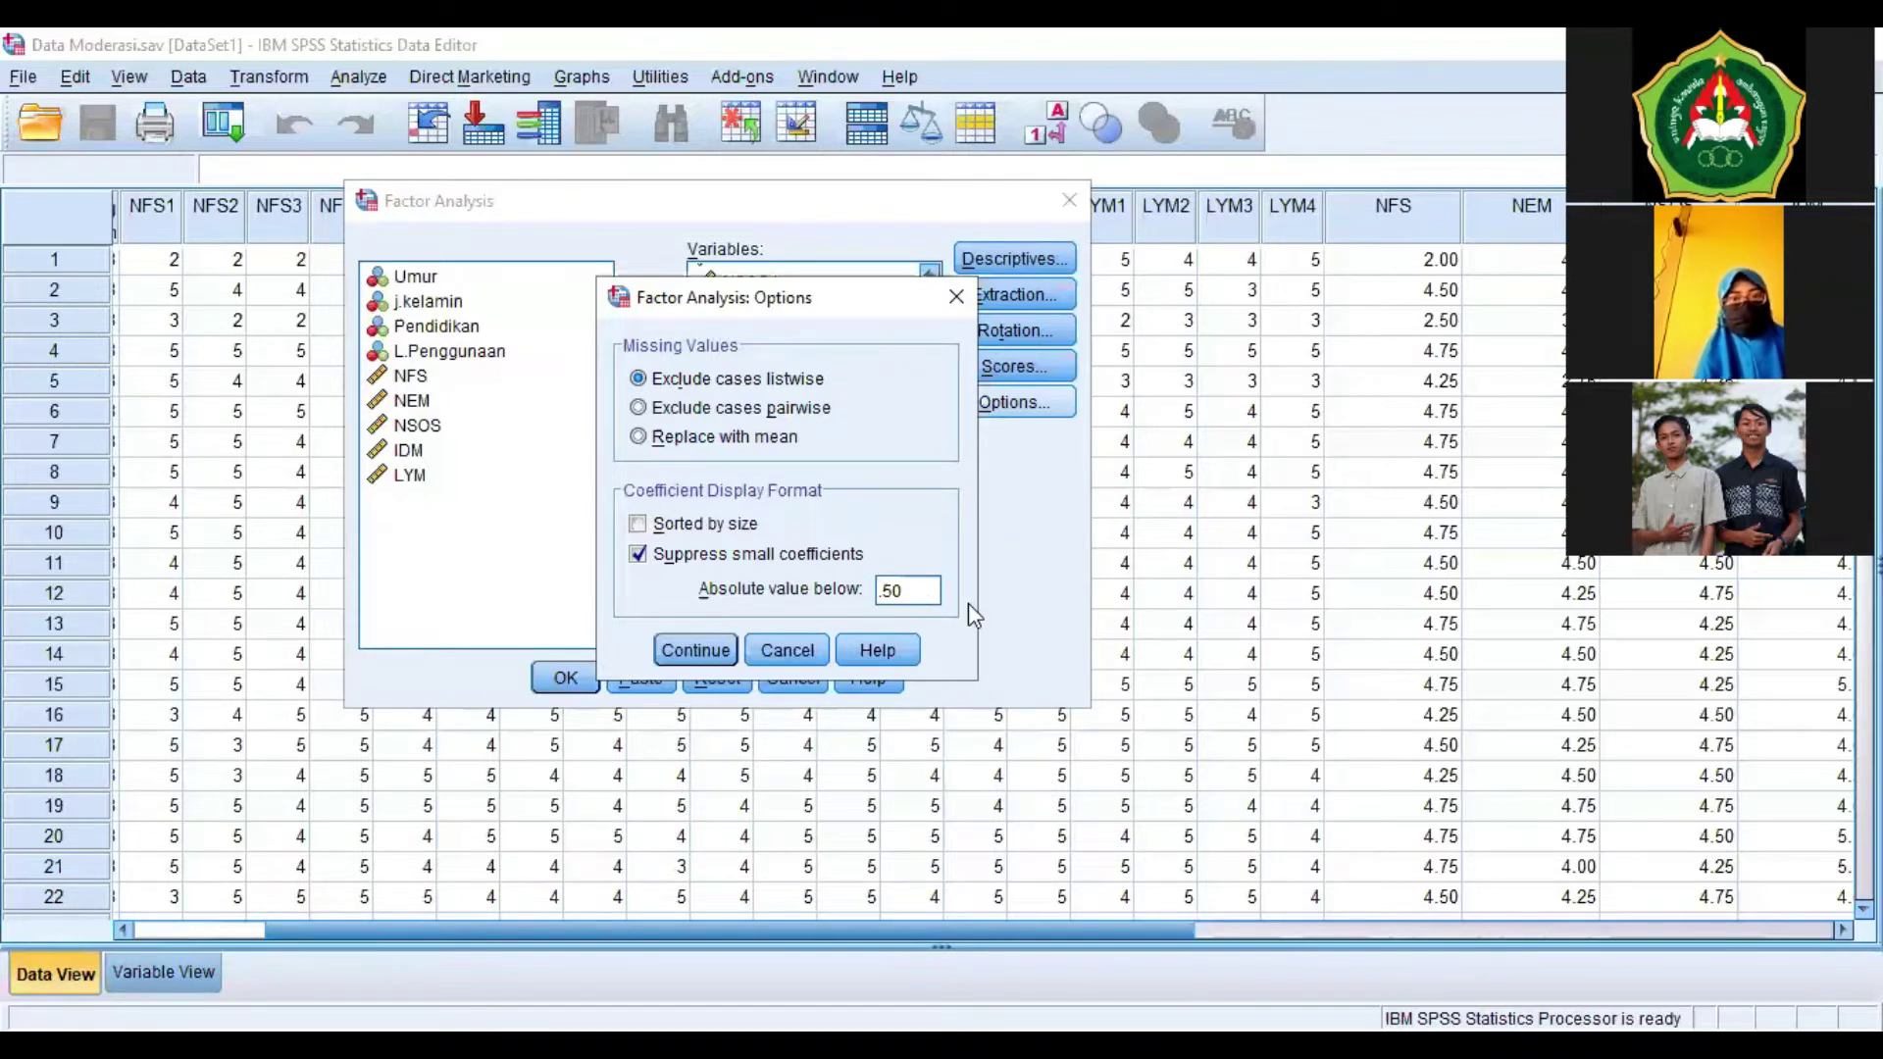
left_click(689, 650)
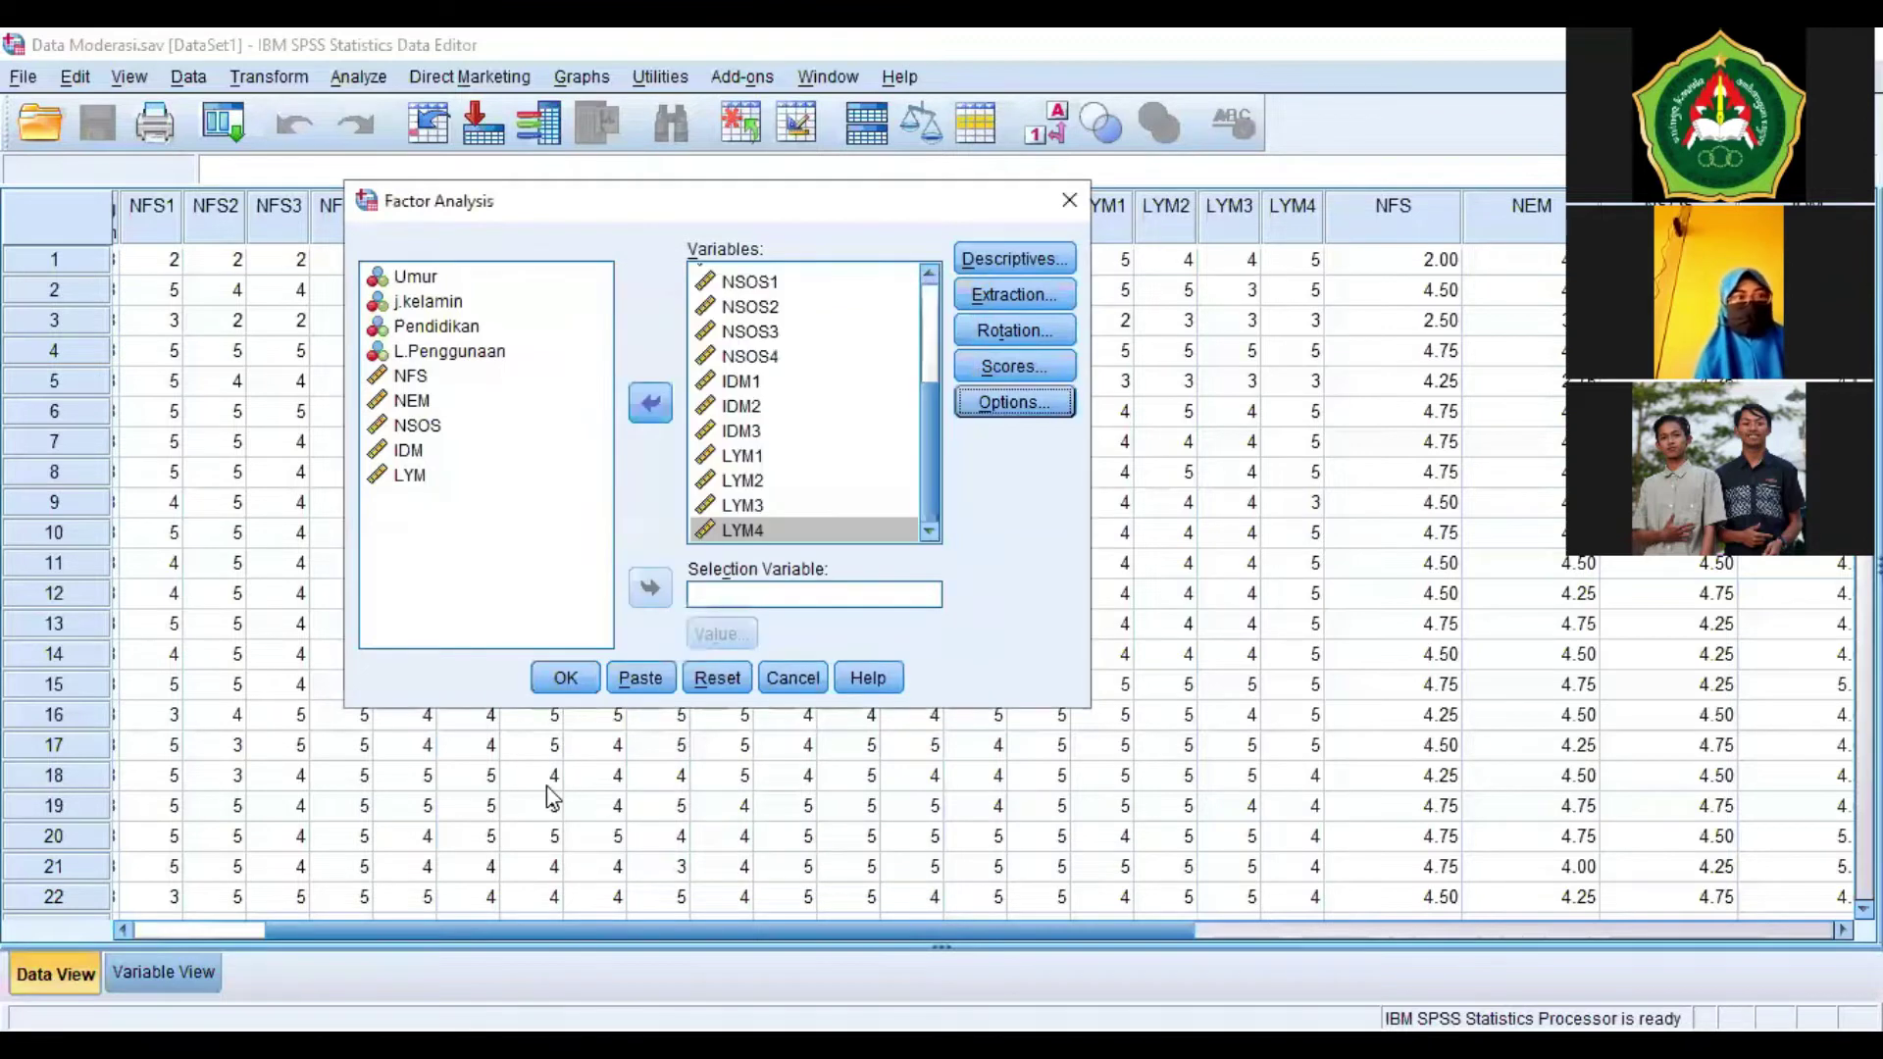
Run the factor analysis on the NFS1 to LYM4 items with the configured settings.
left_click(567, 680)
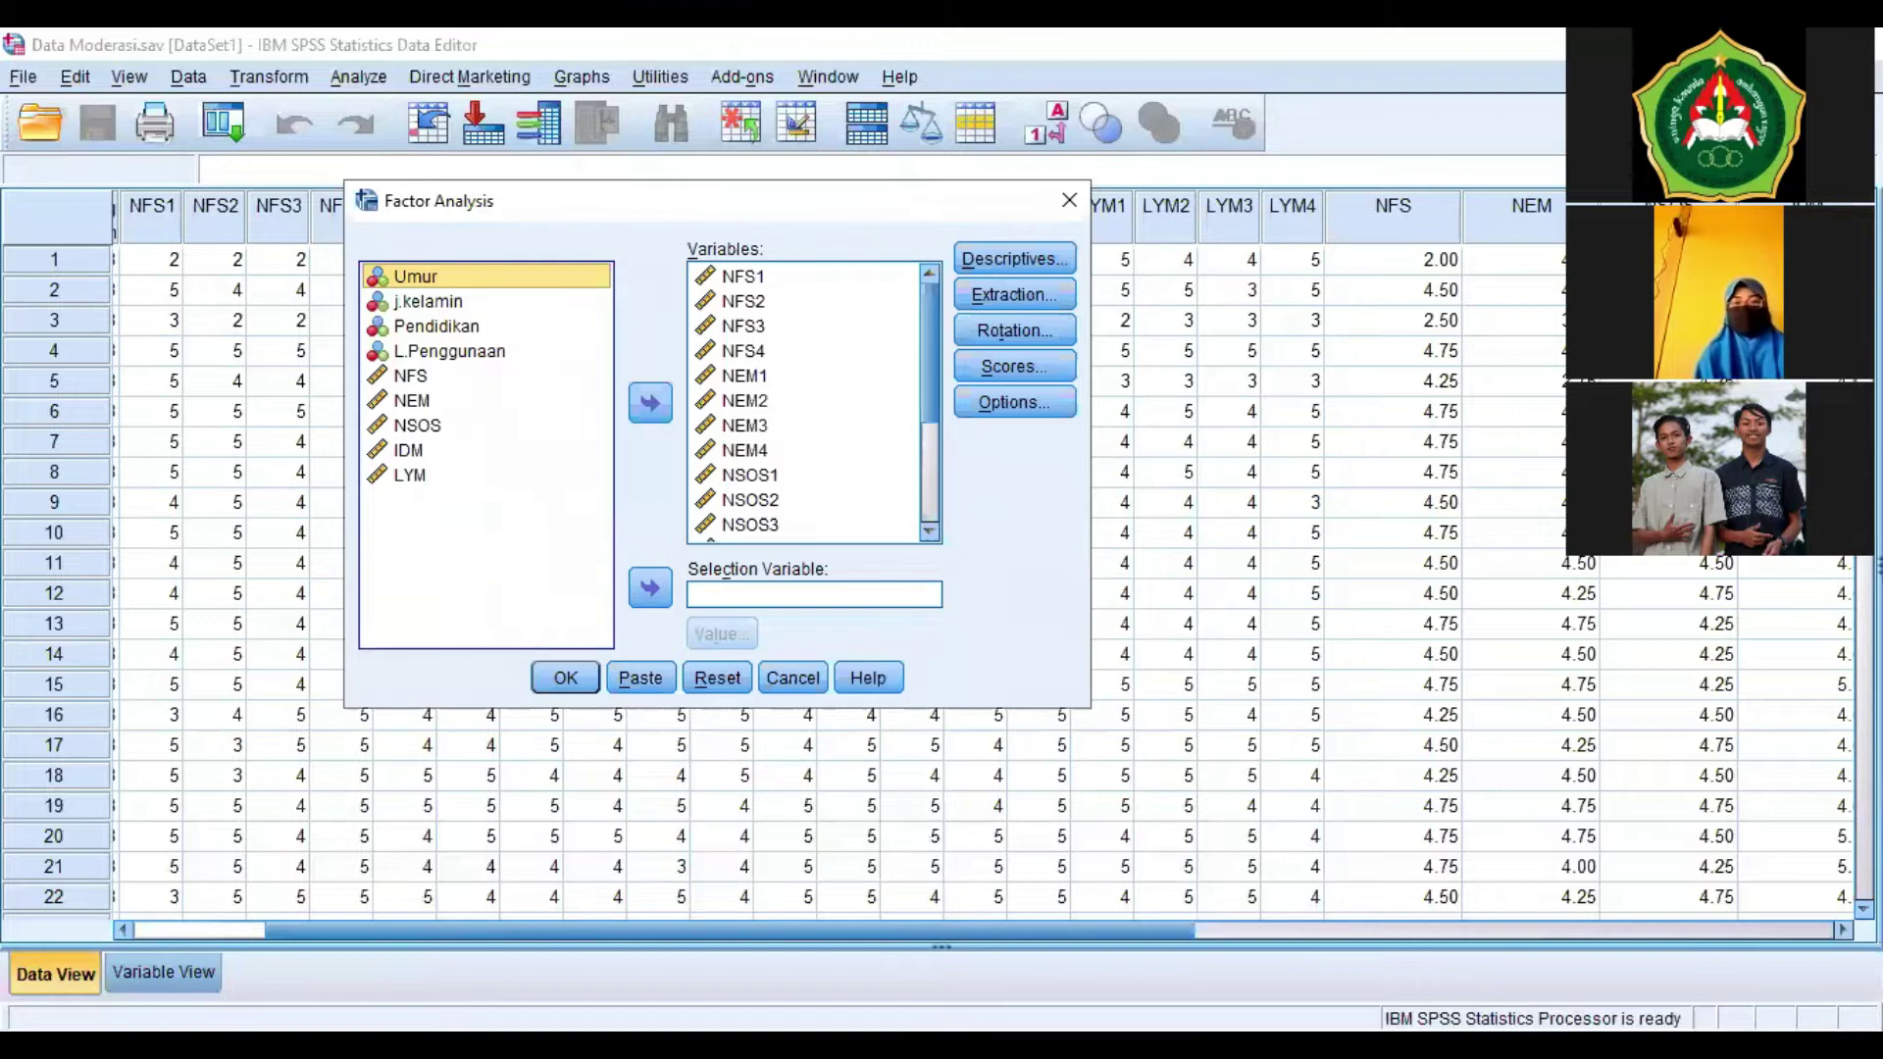
Review the descriptives, extraction, rotation and options settings of the factor analysis and close its dialog.
left_click(1014, 259)
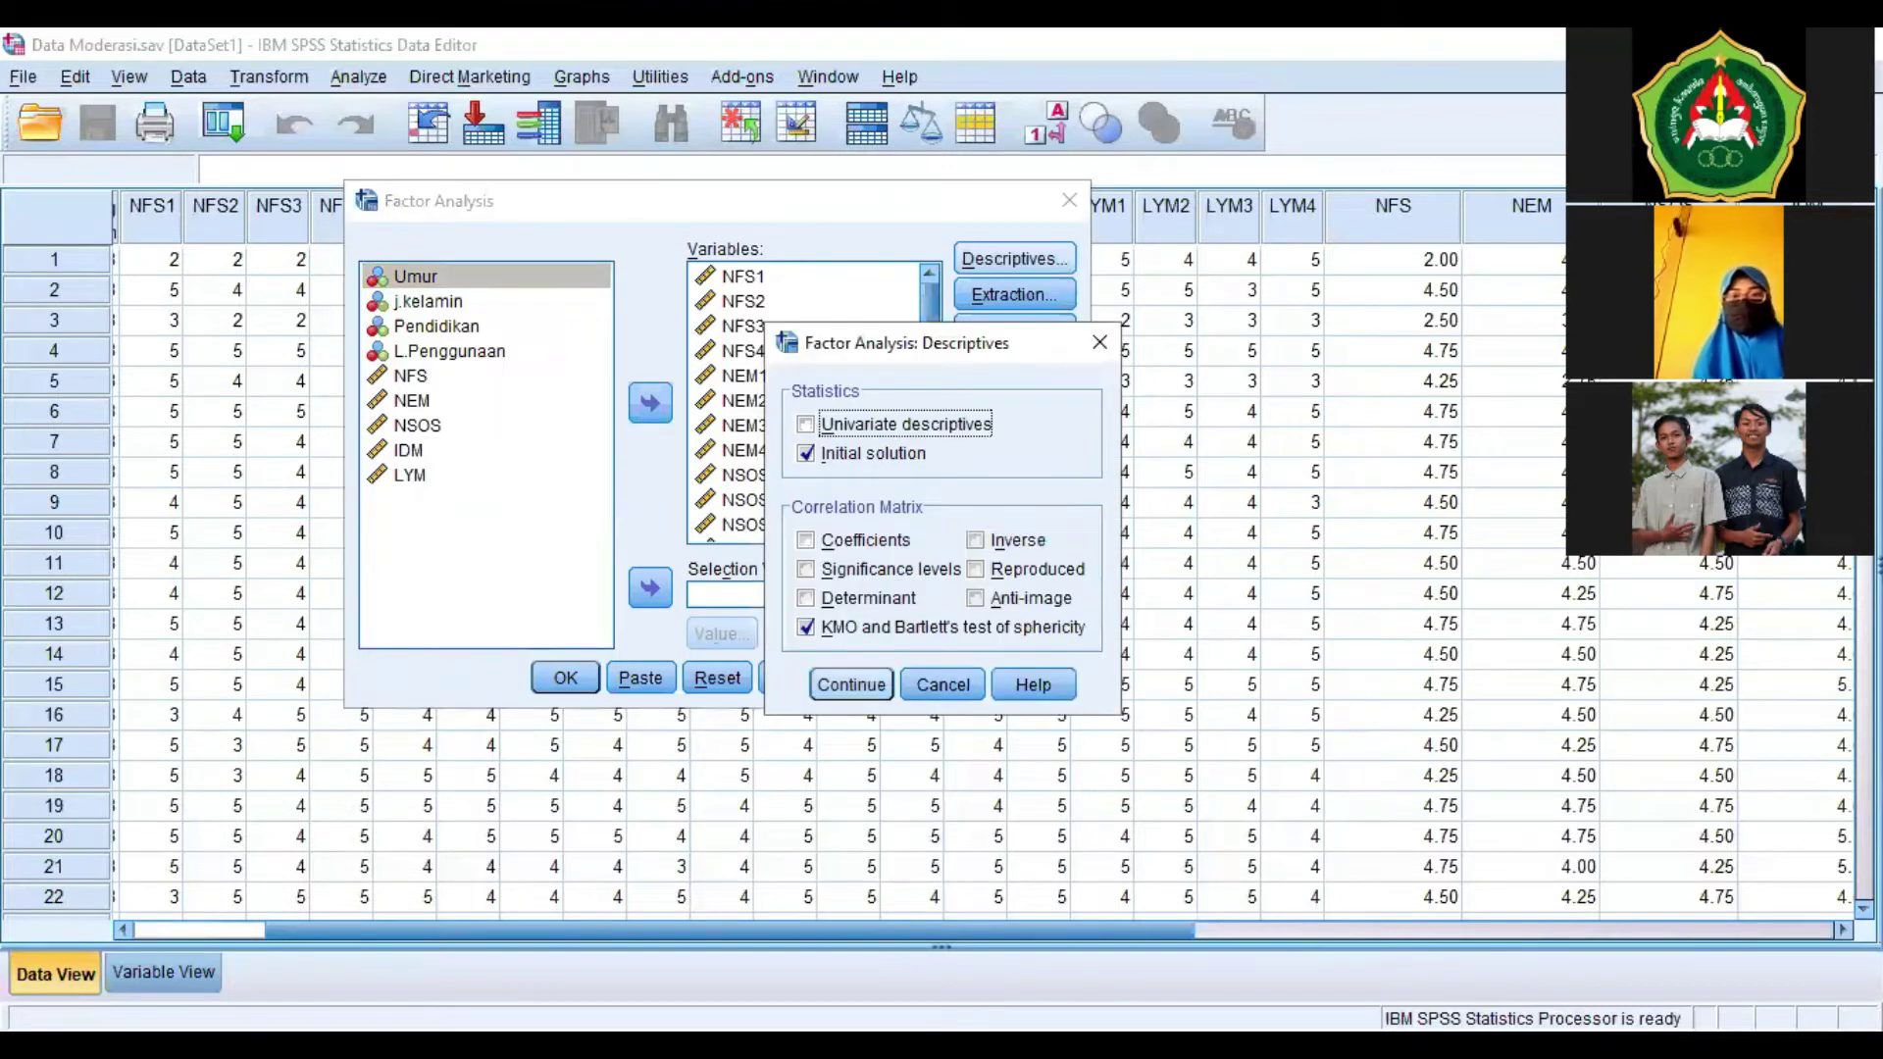
key("Return")
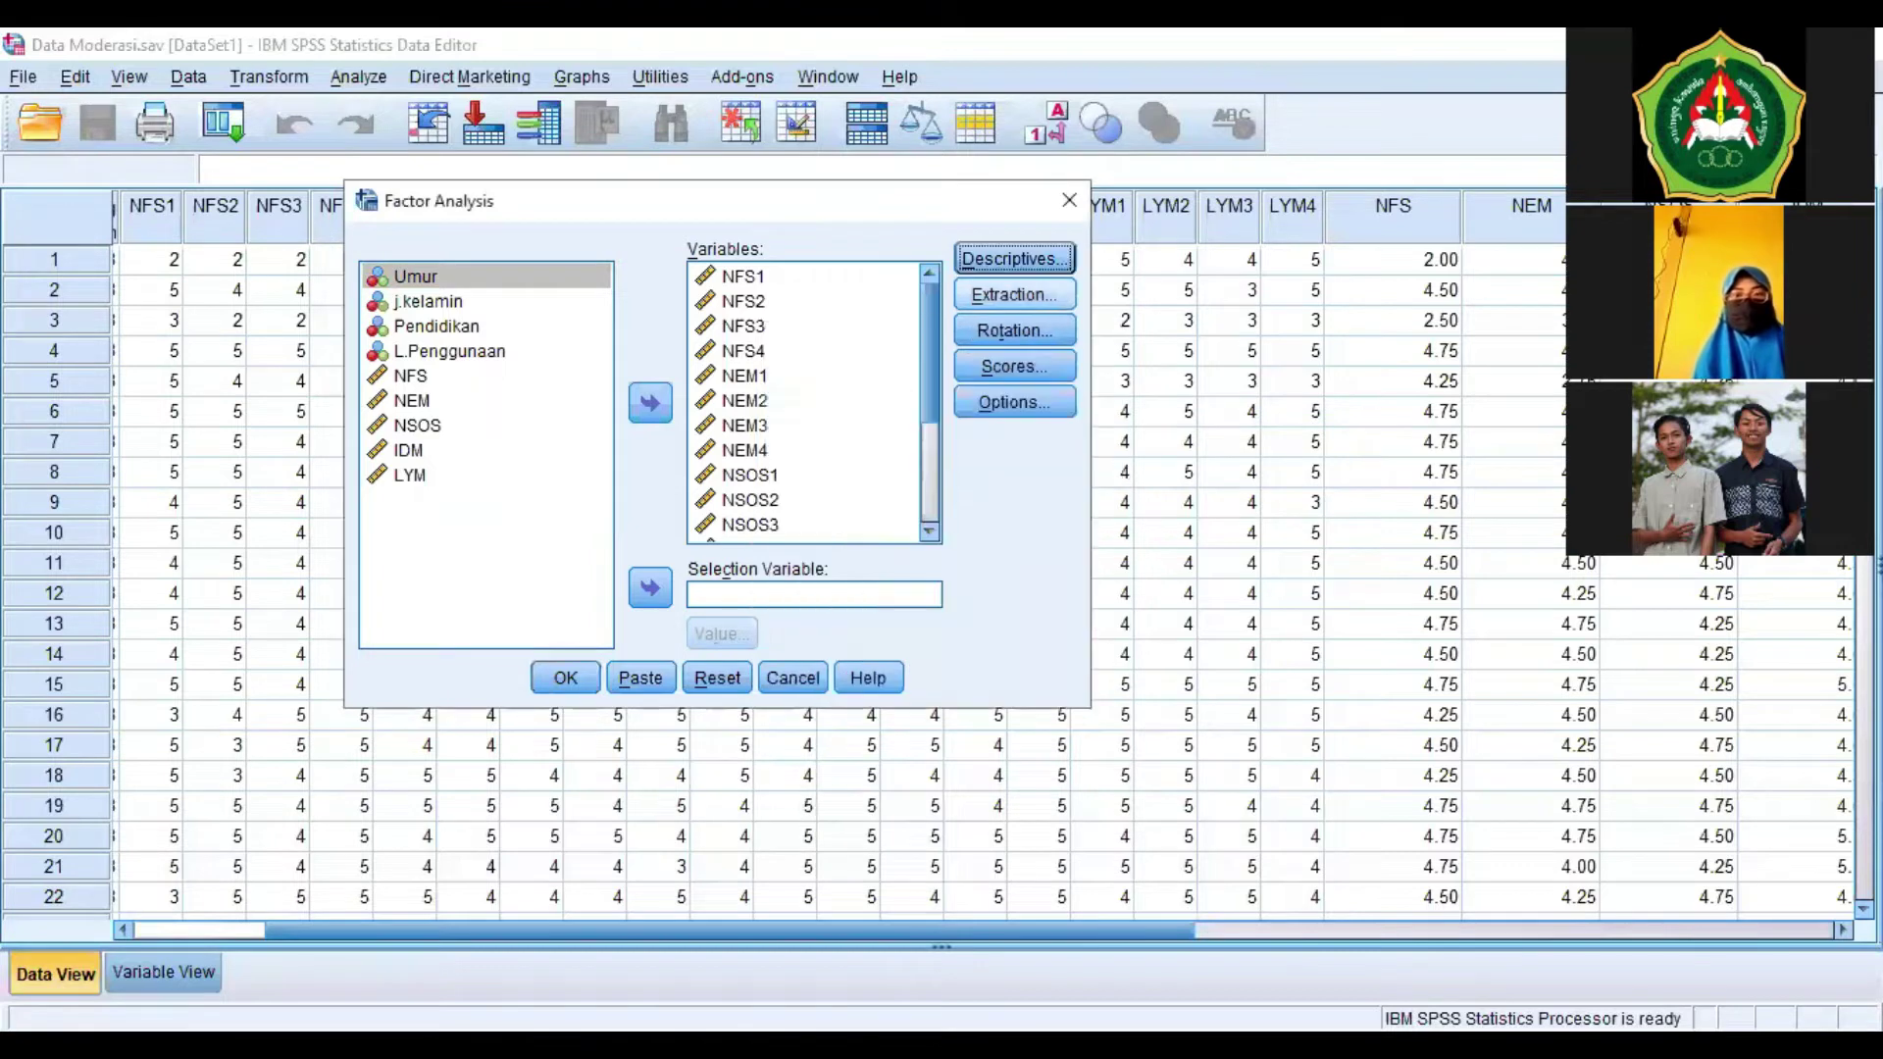
left_click(1014, 294)
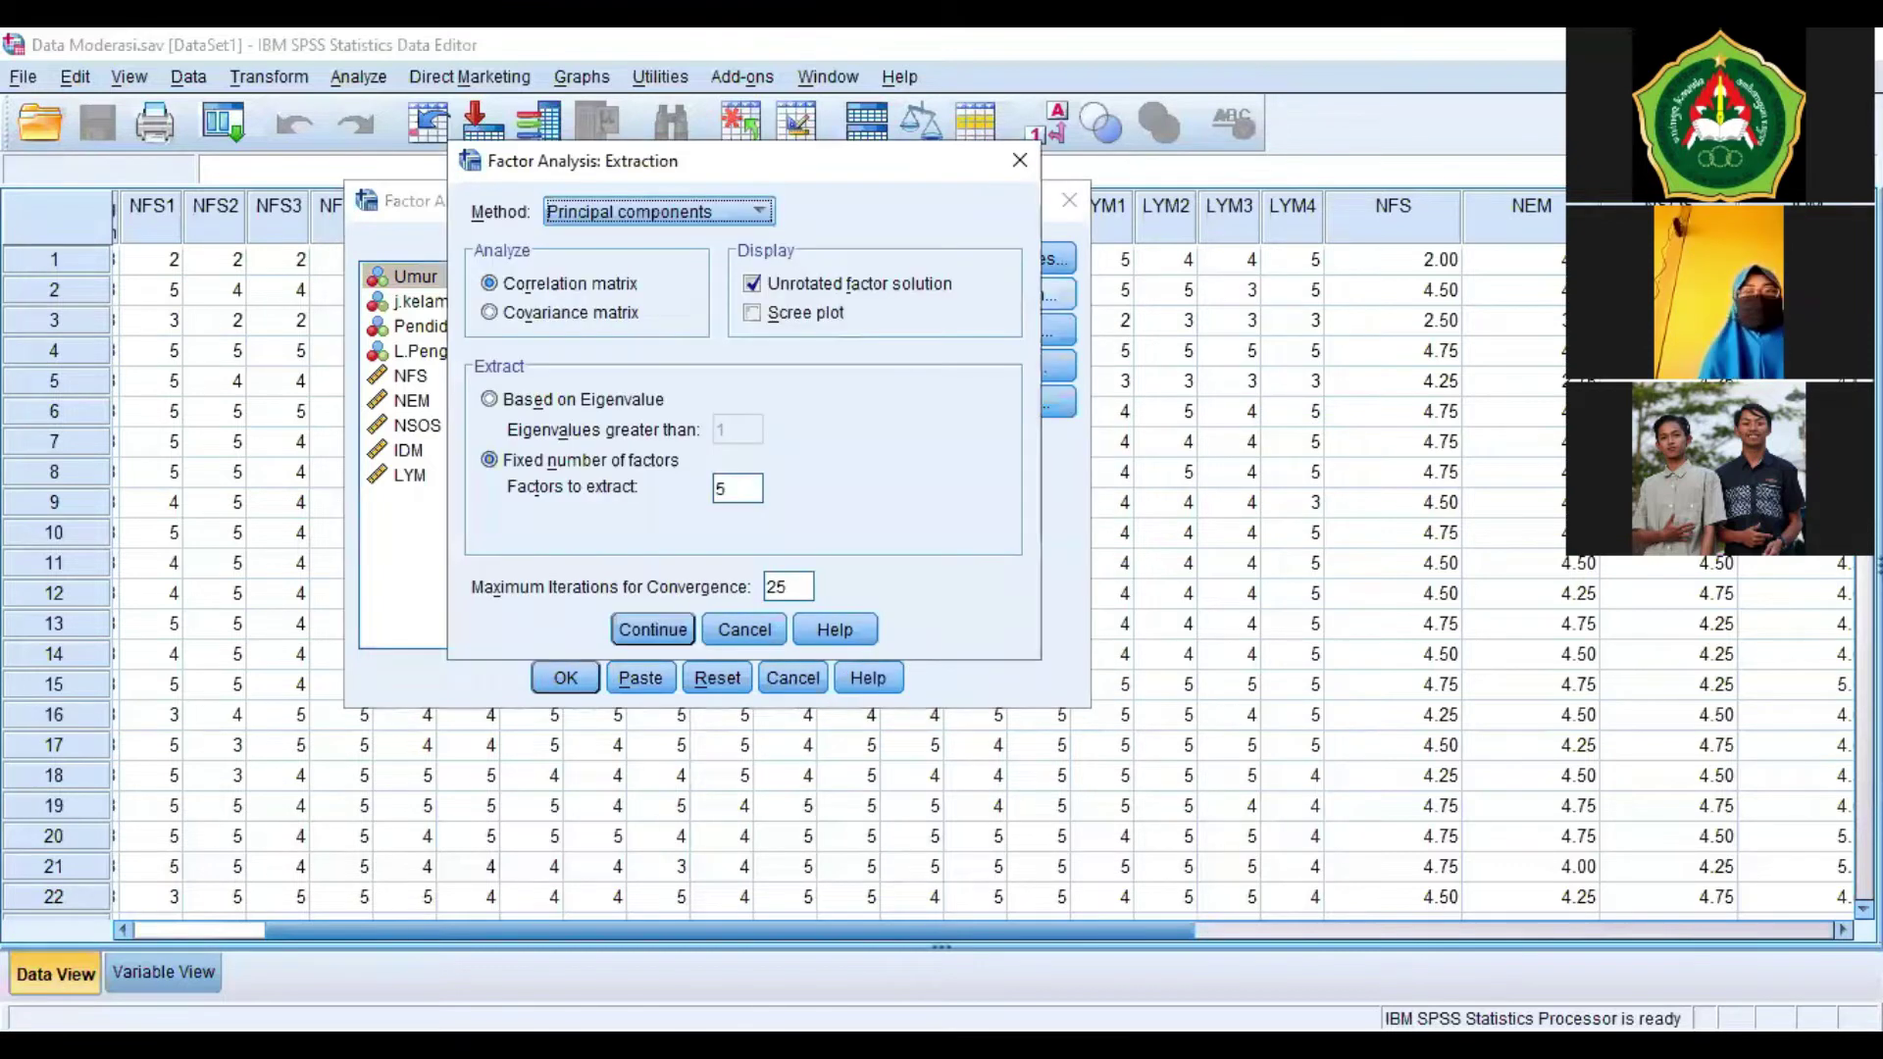
left_click(737, 487)
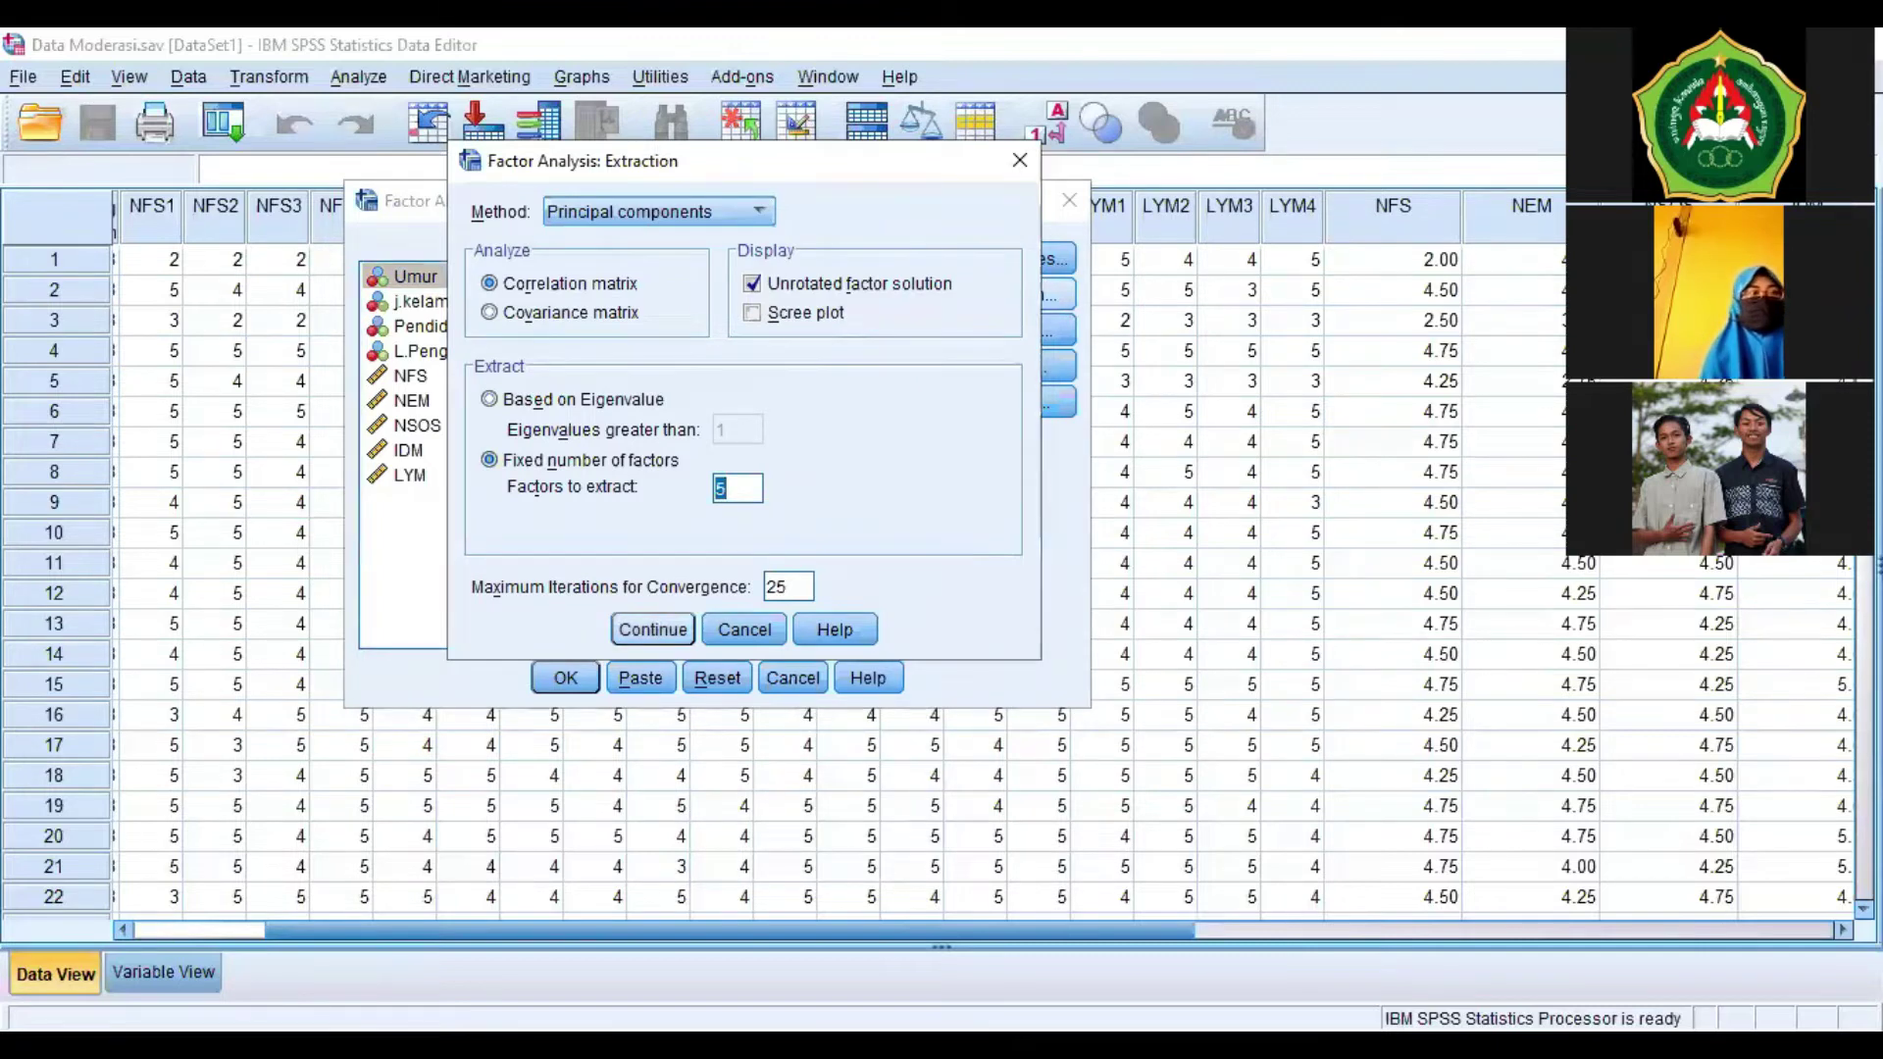
key("Return")
left_click(1014, 330)
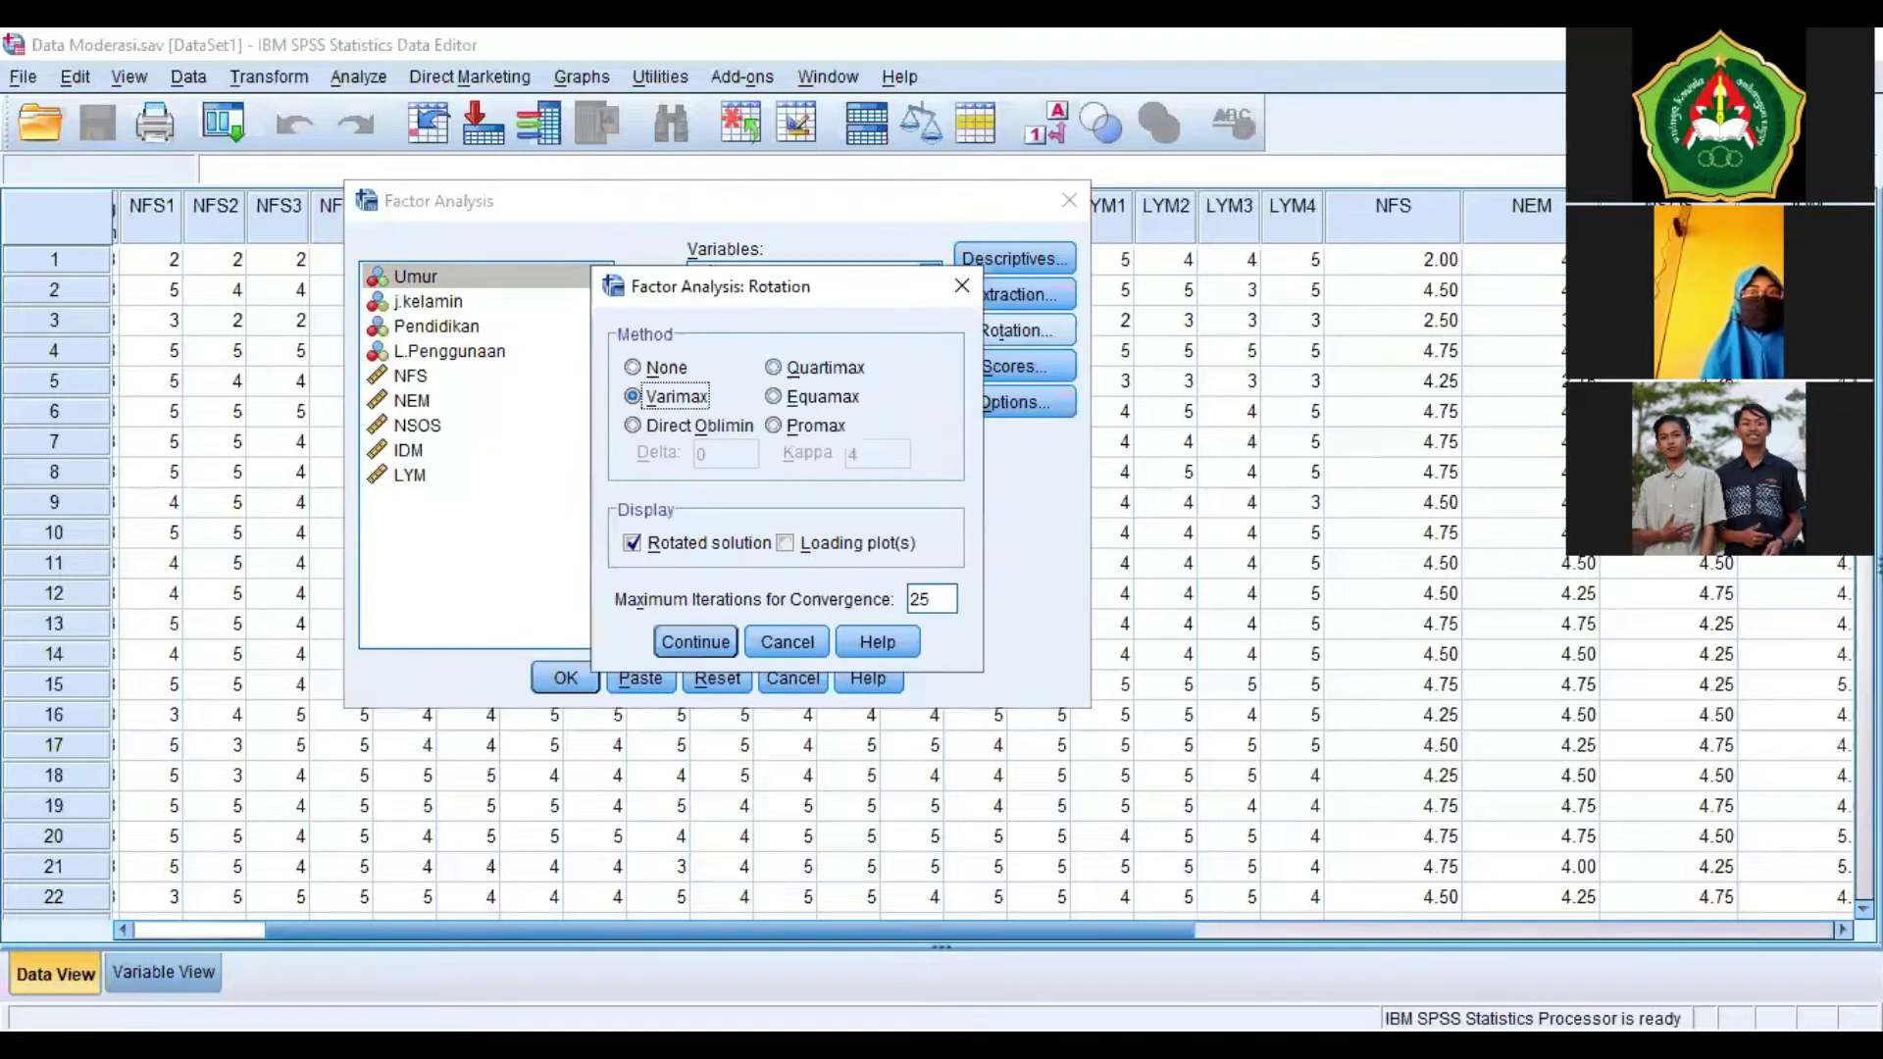
left_click(695, 643)
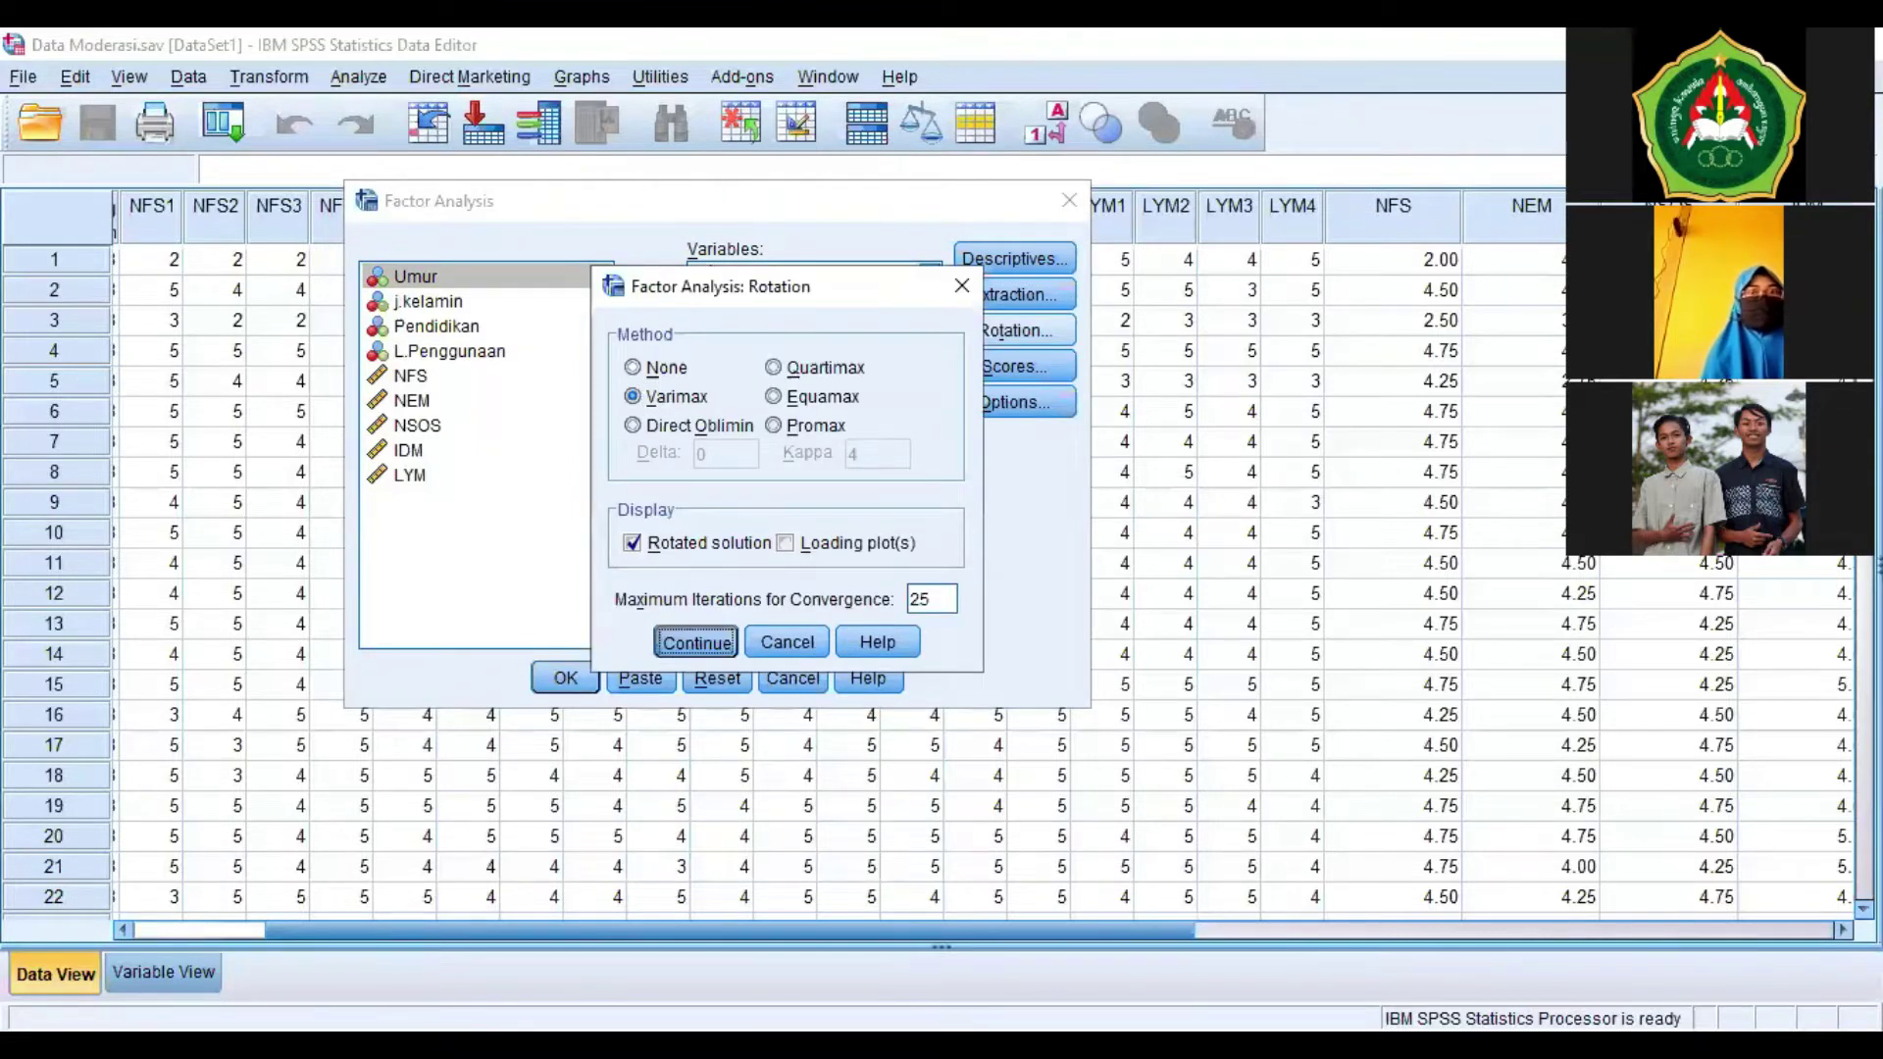
left_click(1013, 403)
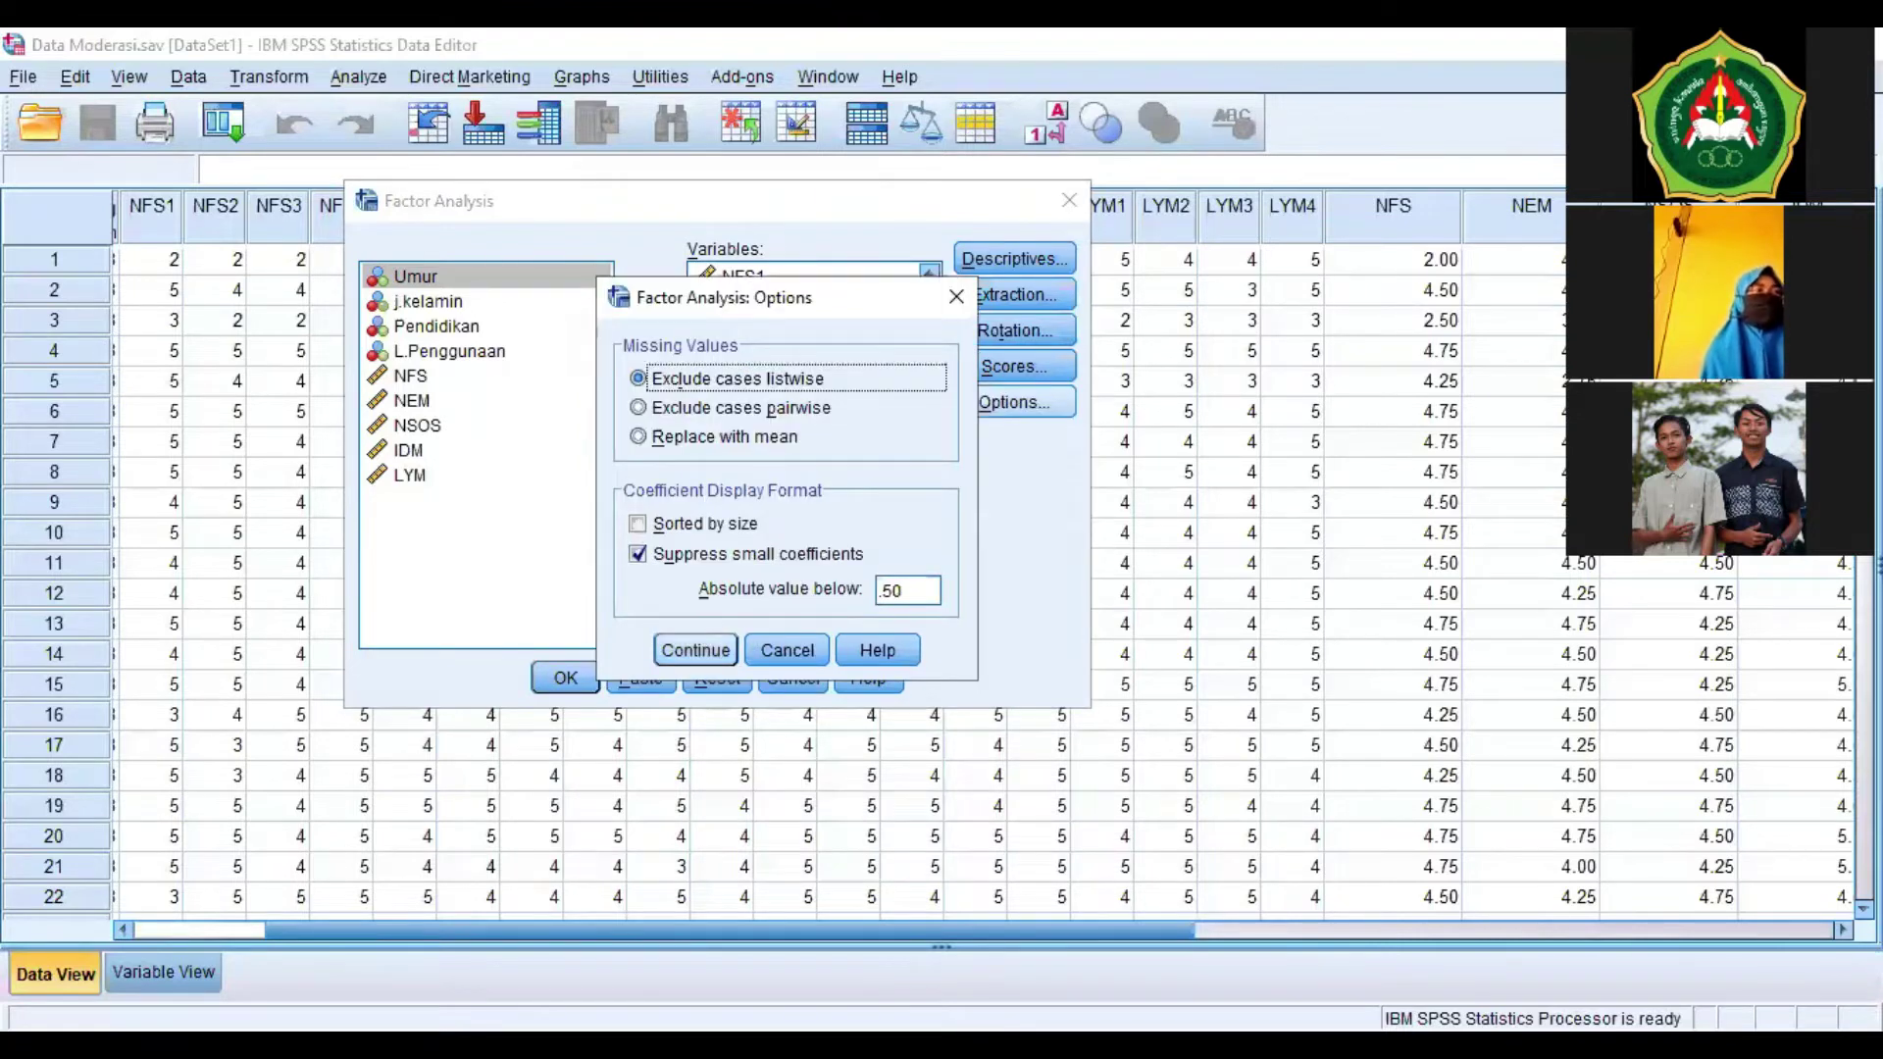
key("Return")
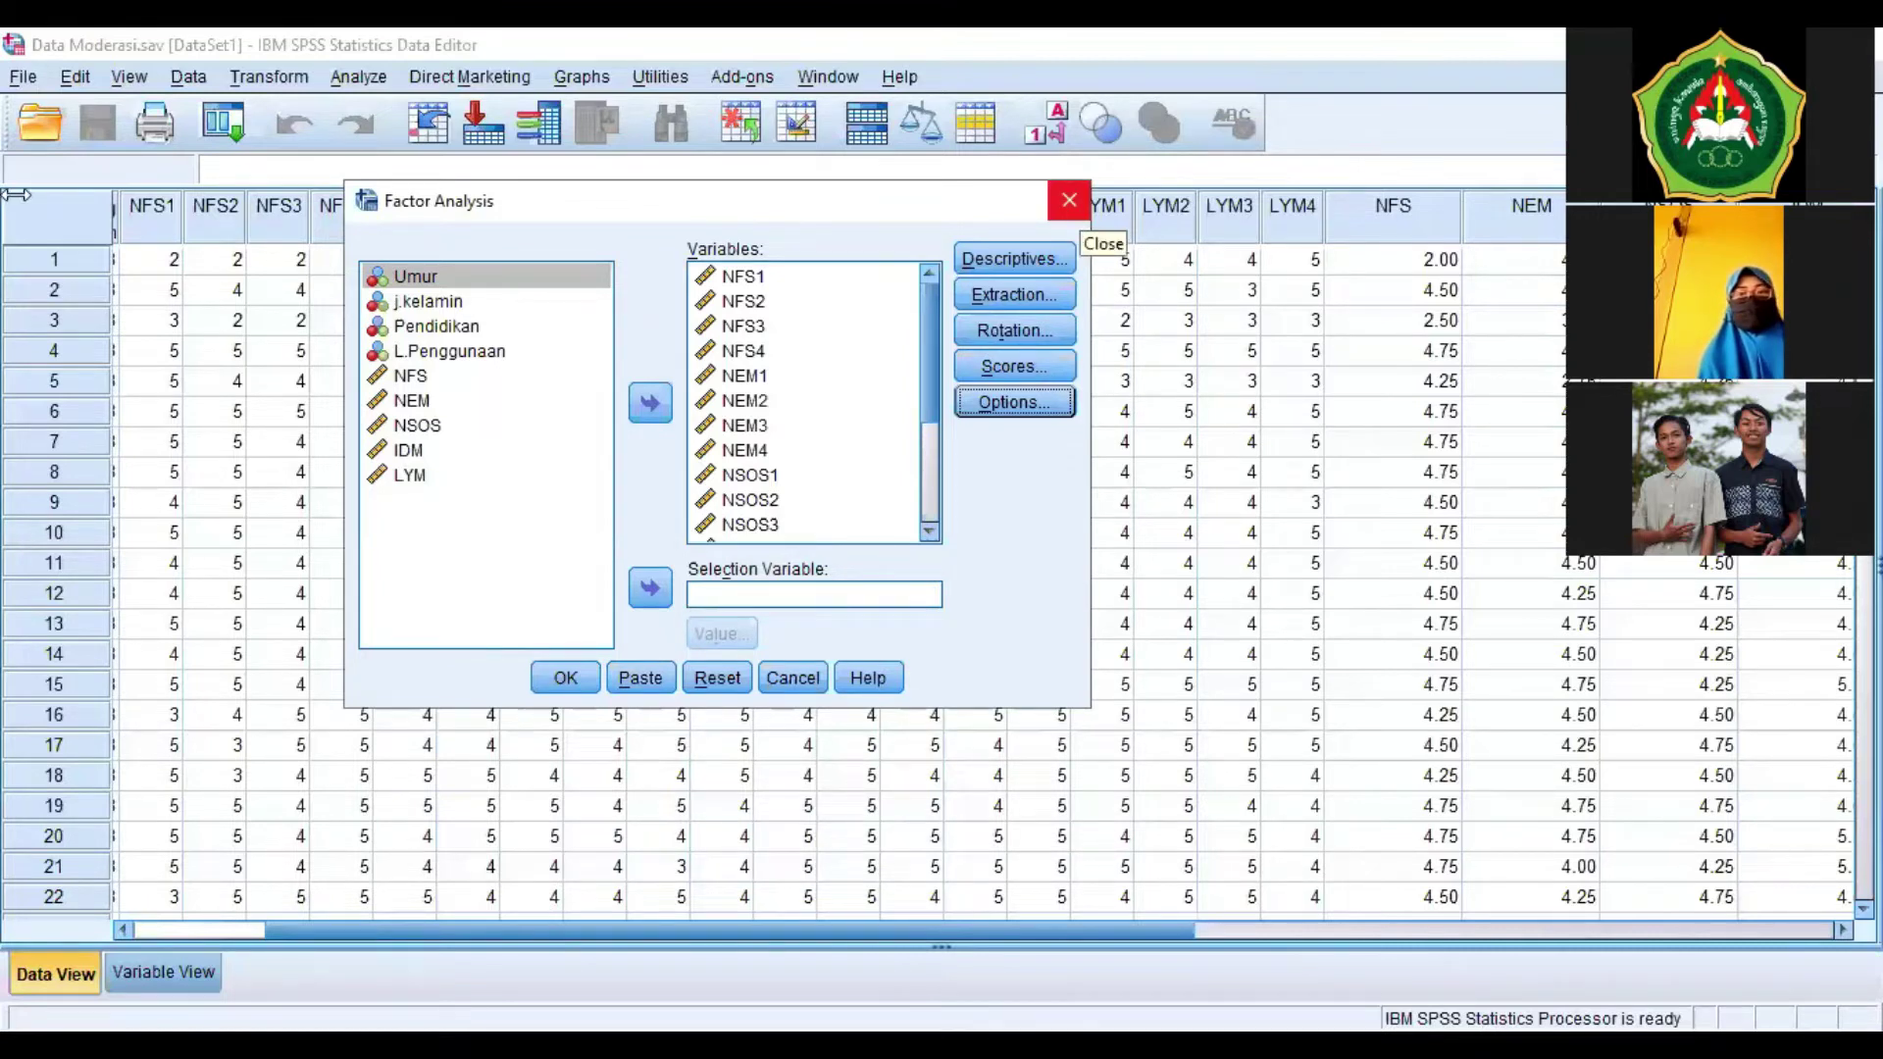
left_click(1069, 200)
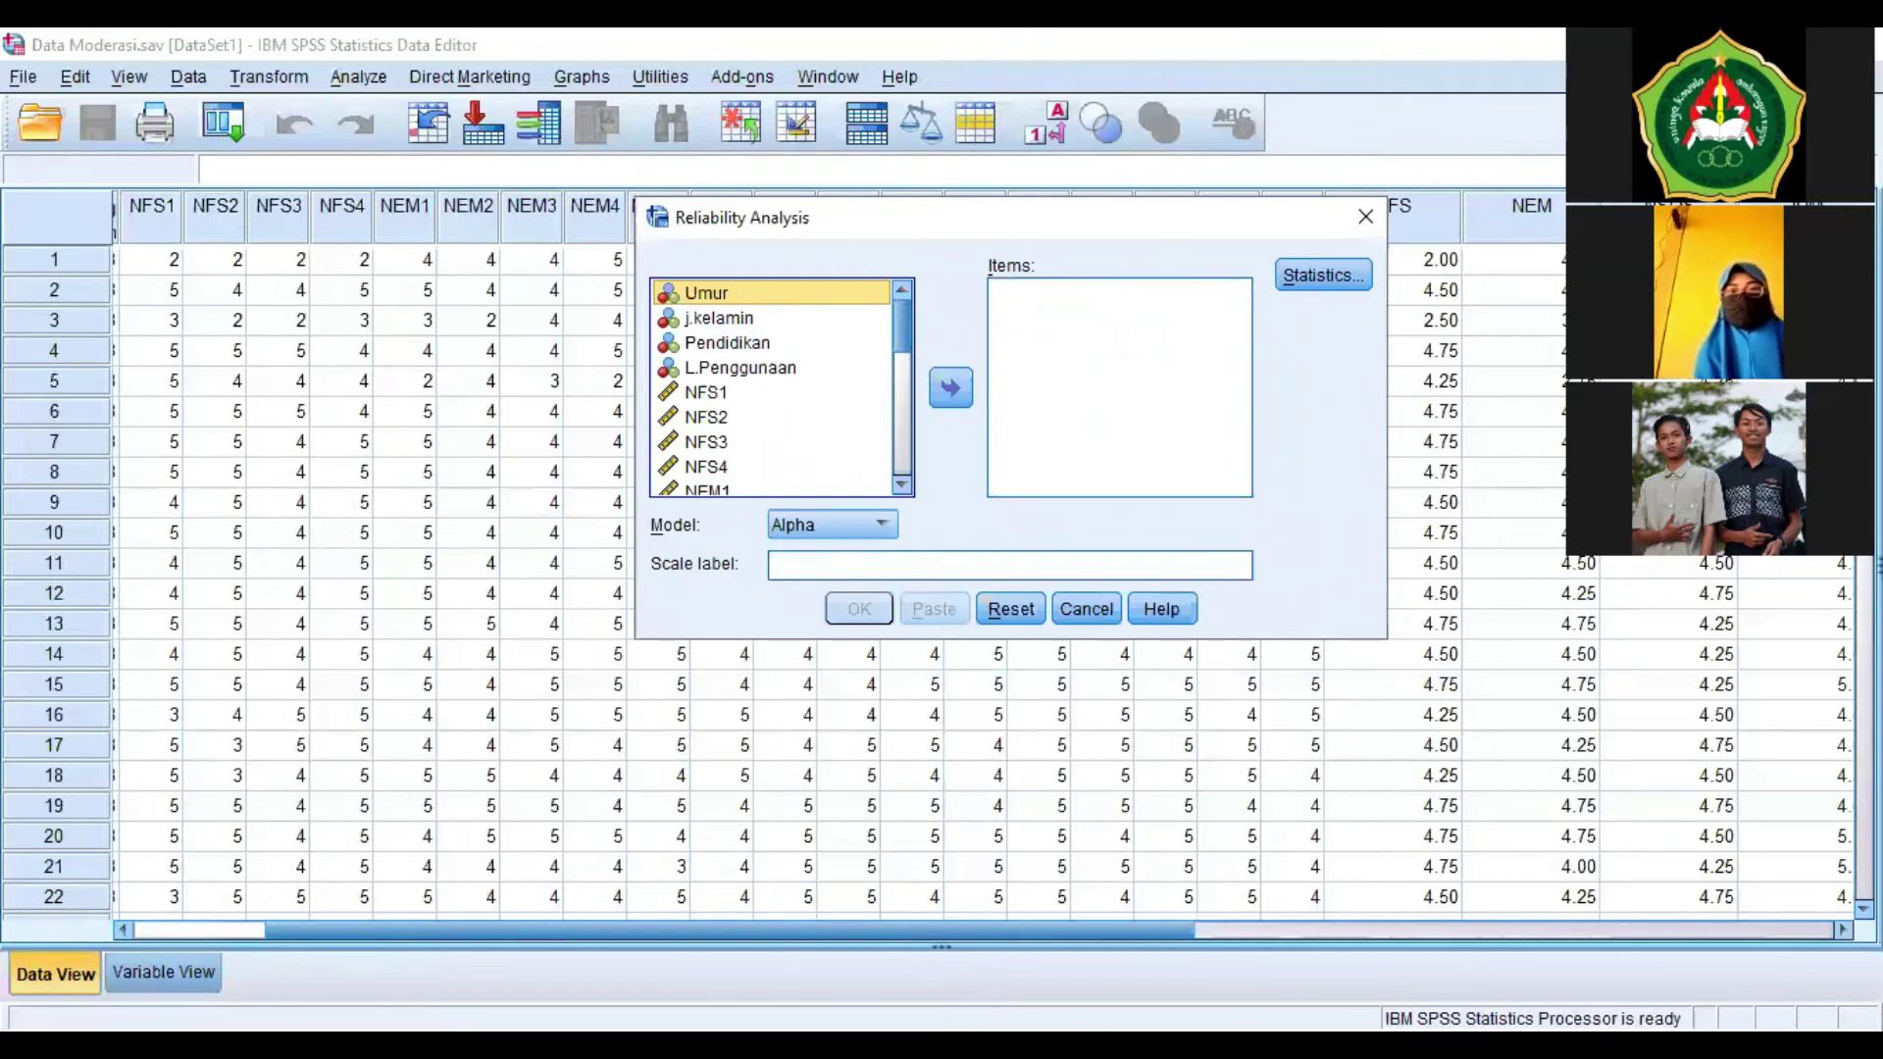
Add NFS1, NFS2, NFS3 and NFS4 as the items of the reliability analysis.
scroll(775, 387, "down", 3)
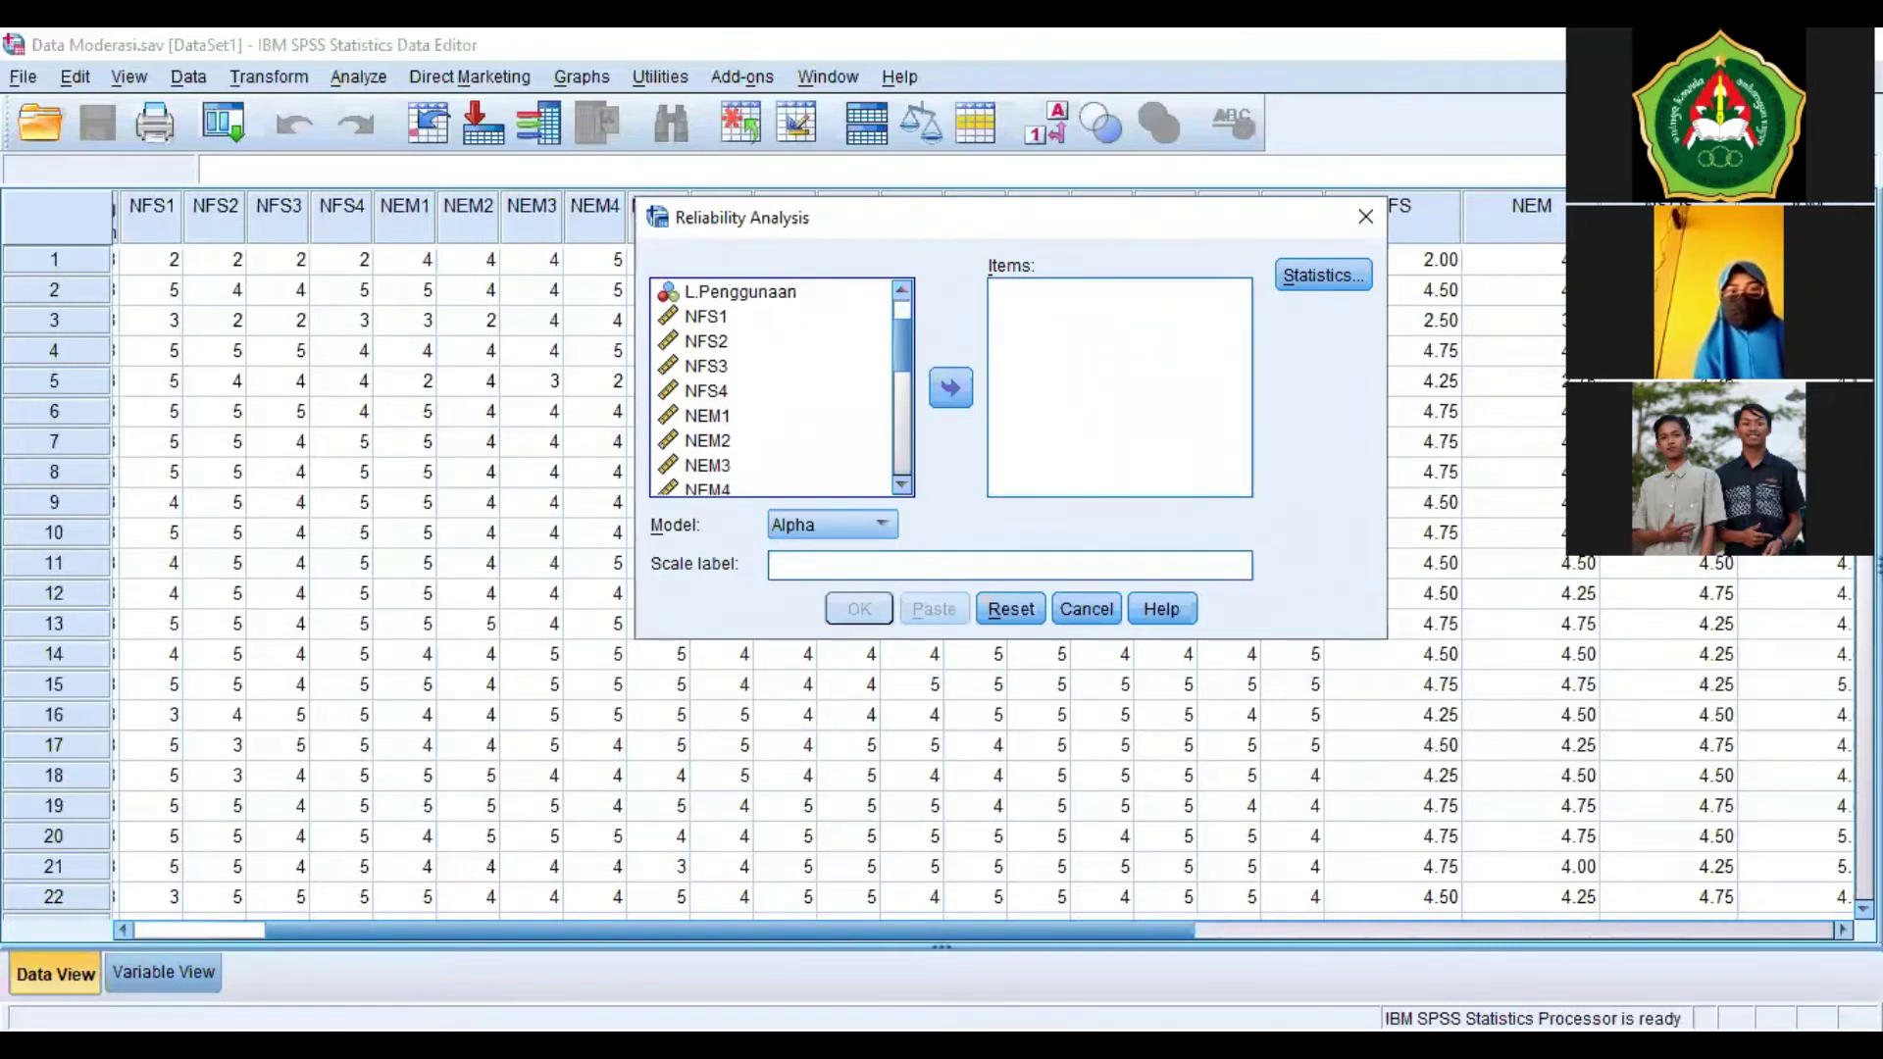
left_click(706, 316)
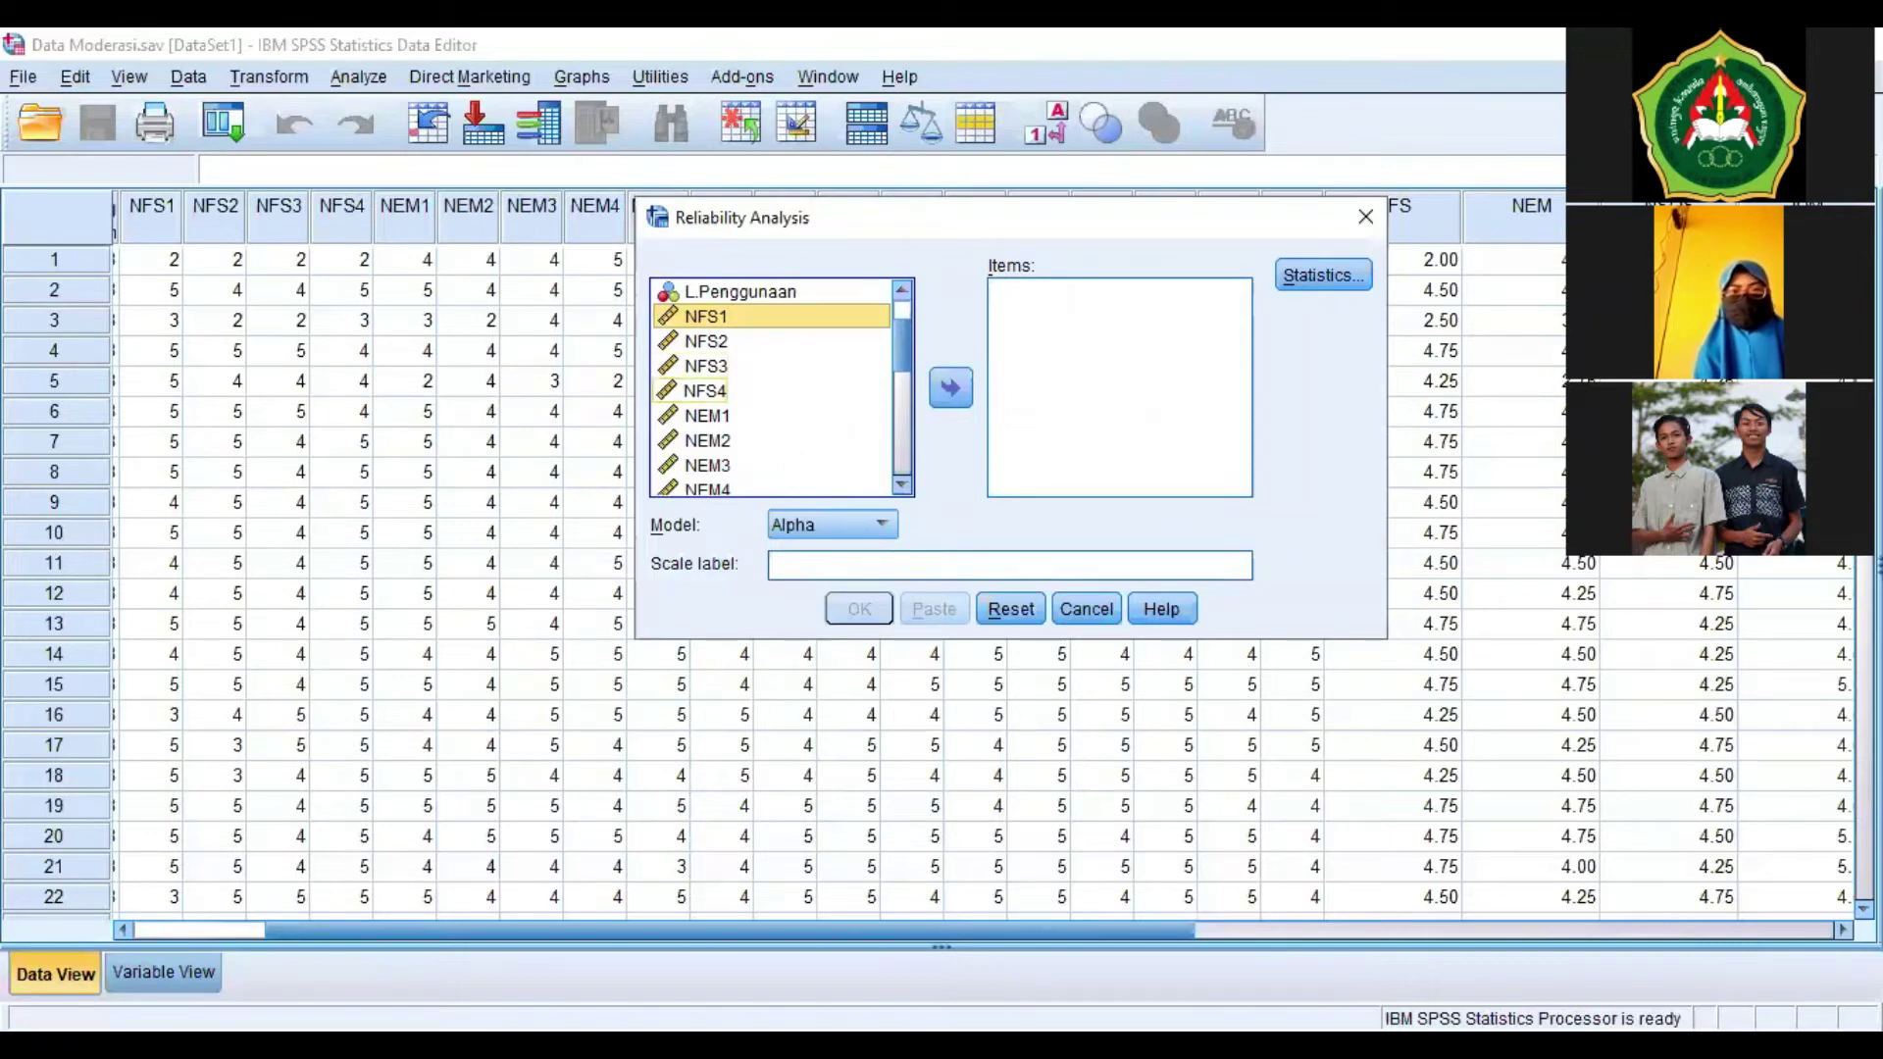
left_click(706, 390, "shift")
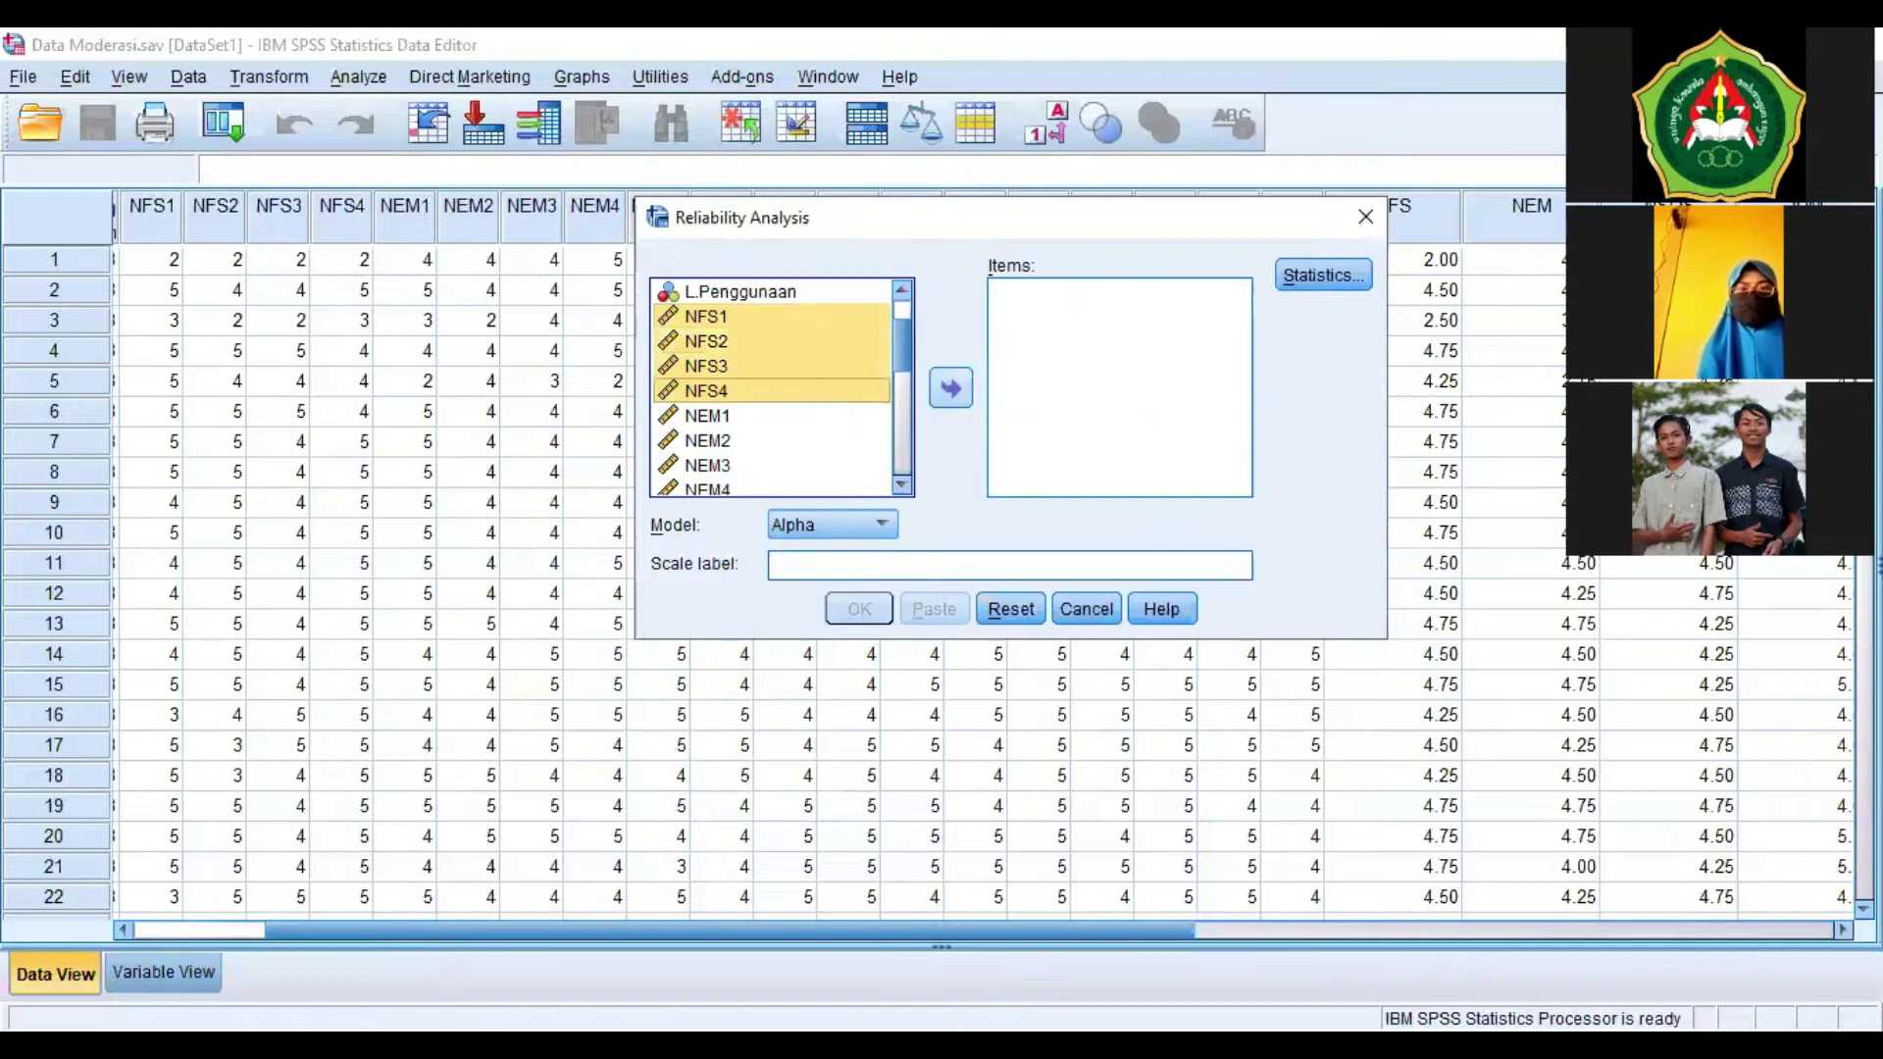
left_click(950, 388)
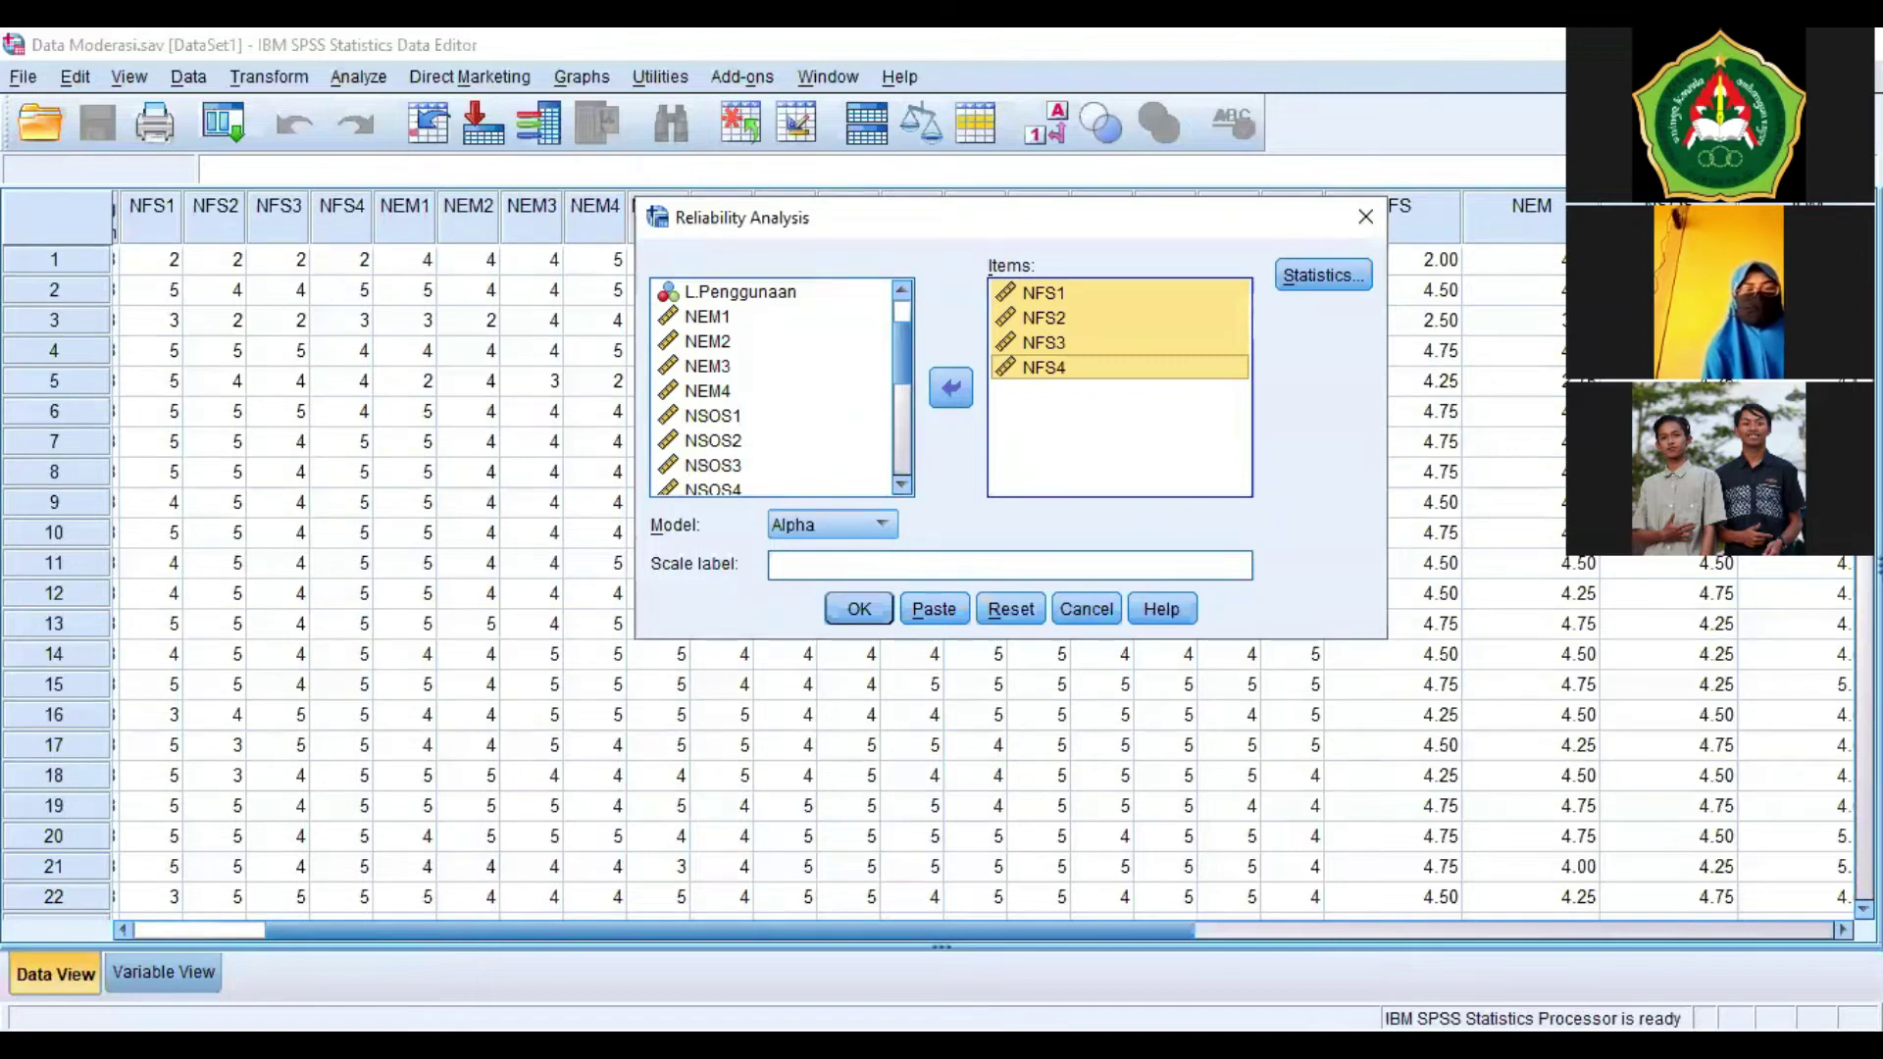
left_click(1043, 367)
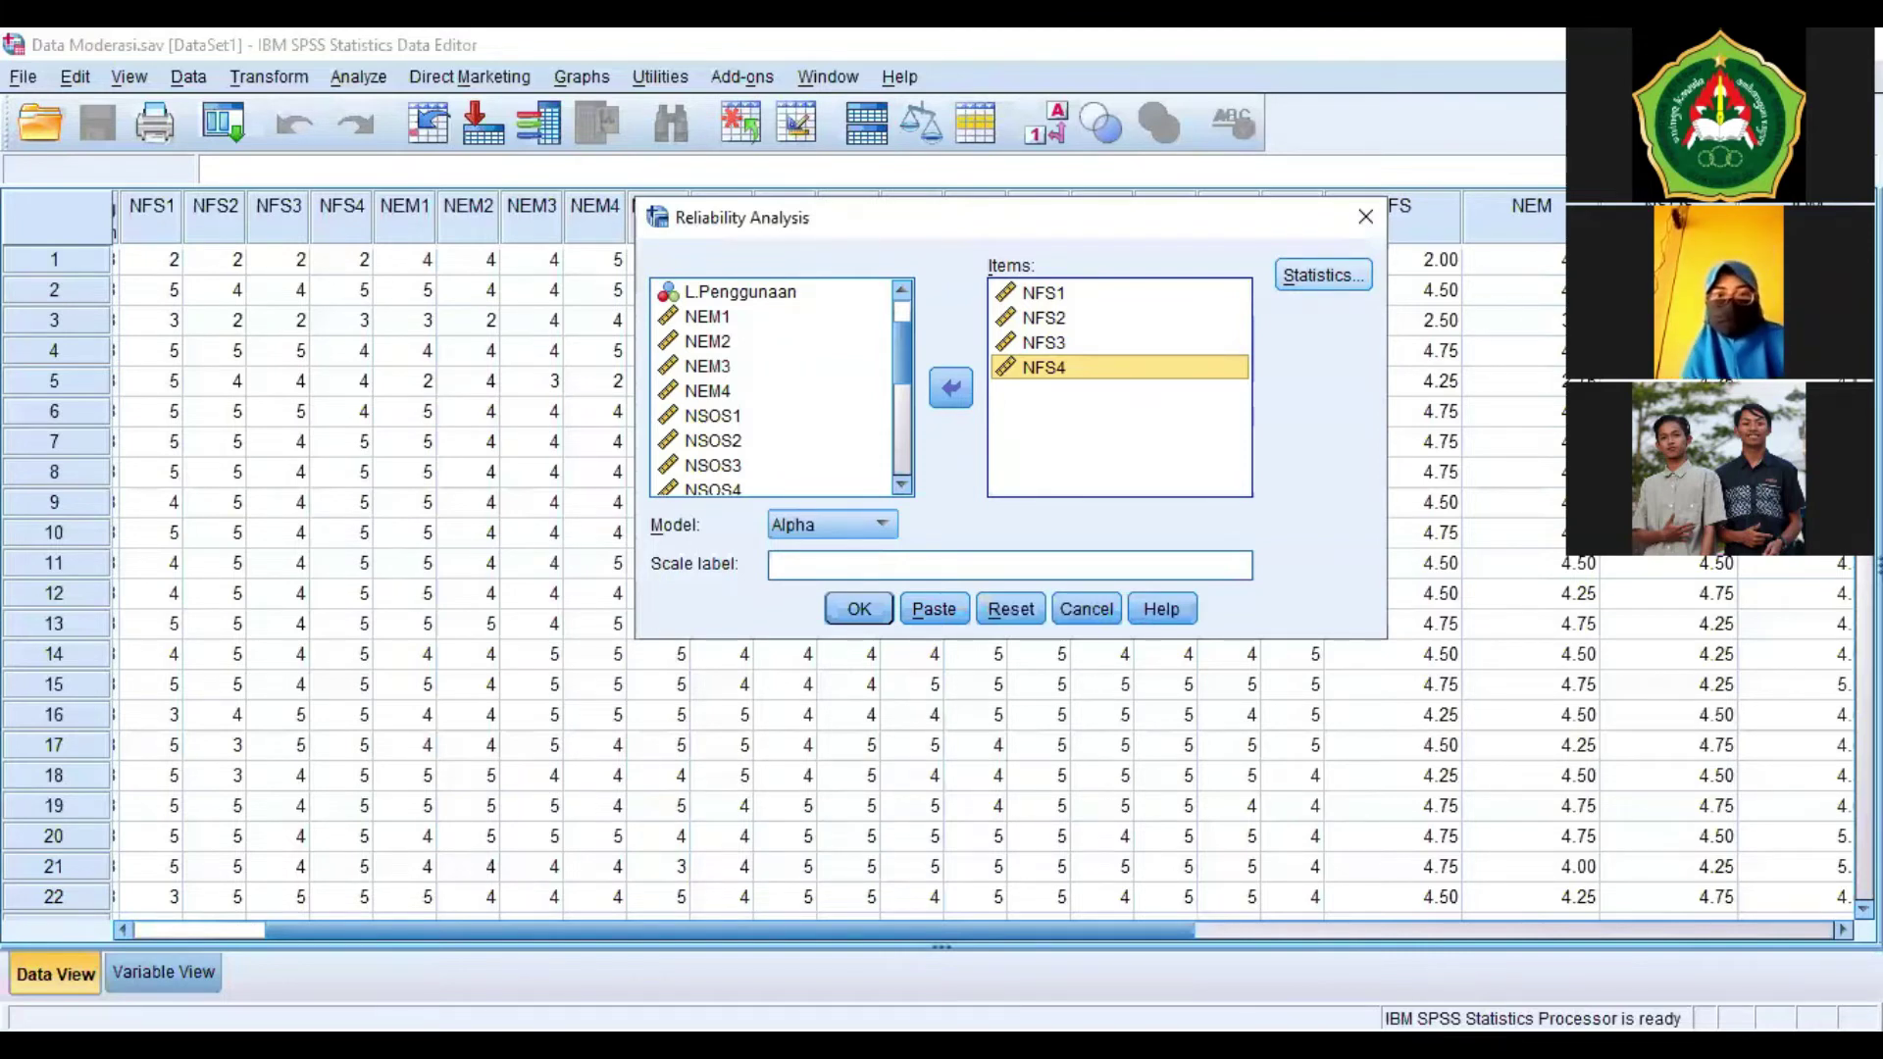
Include the scale if item deleted descriptives and run the reliability analysis for the NFS items.
key("alt+s")
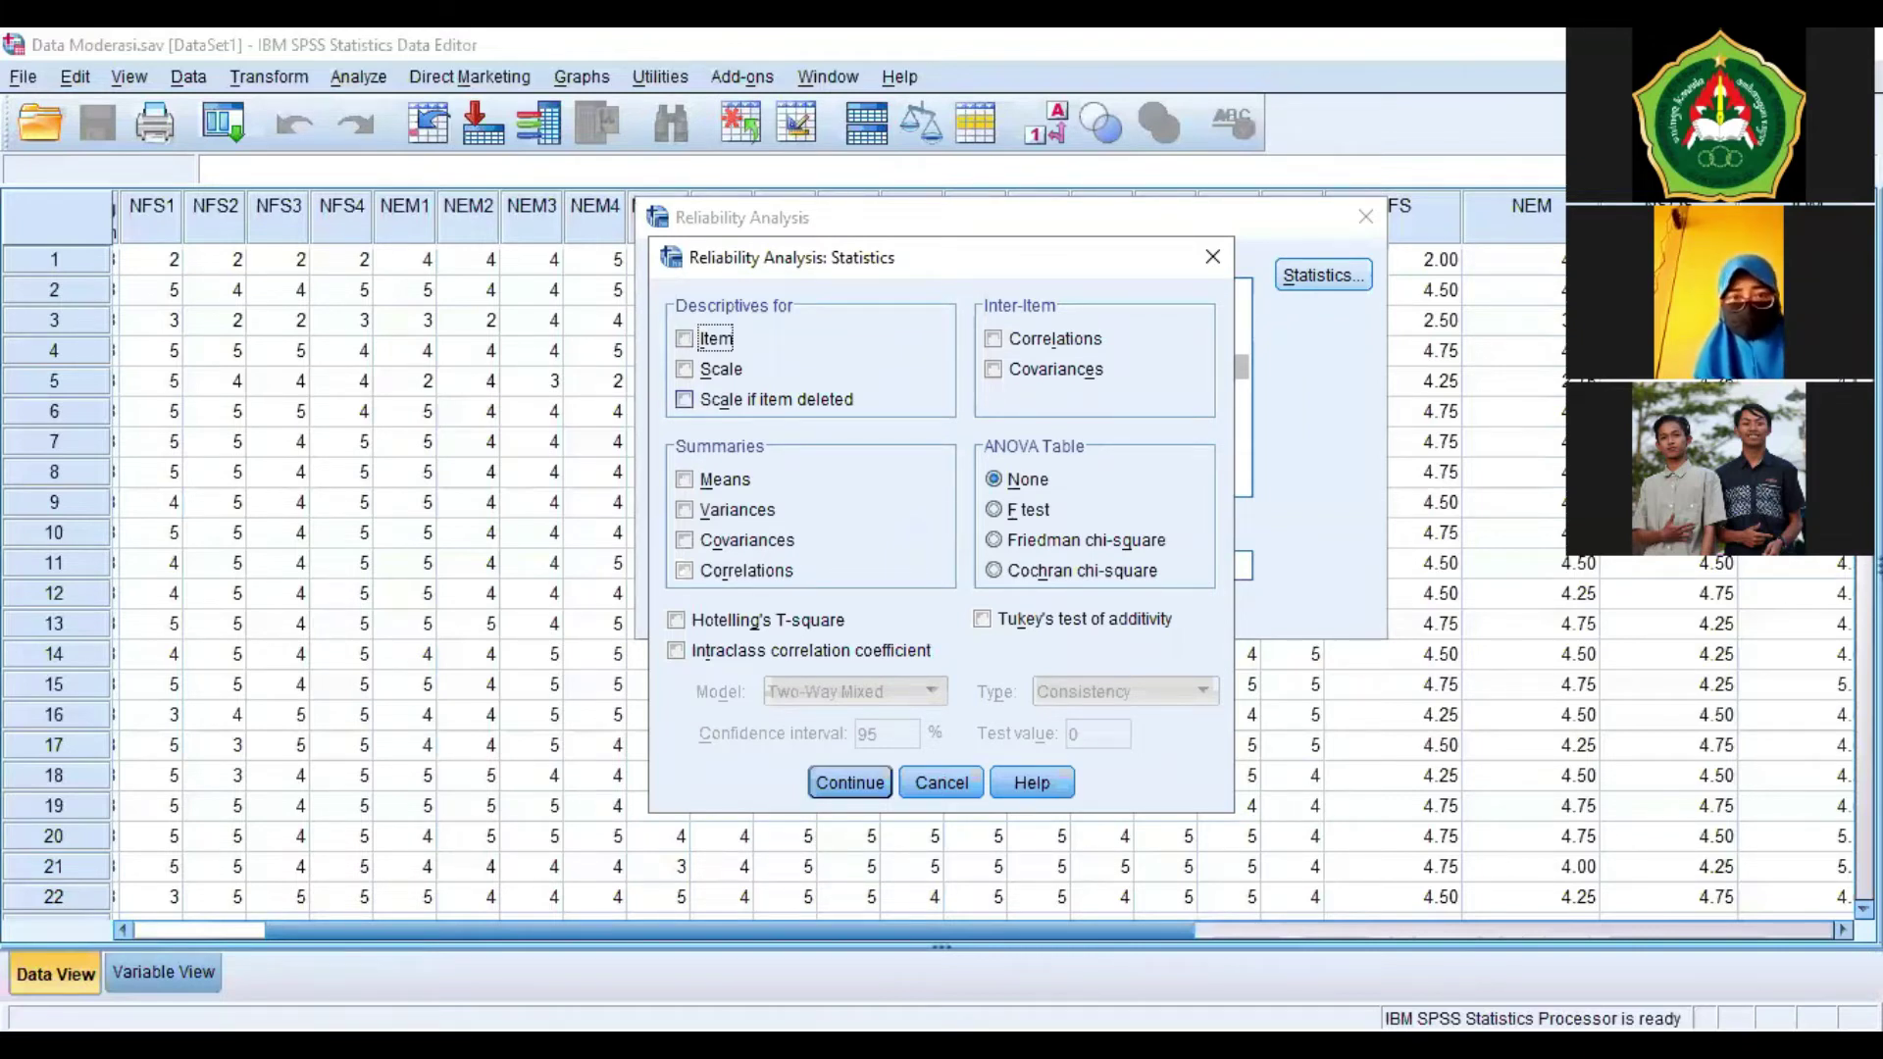
left_click(684, 399)
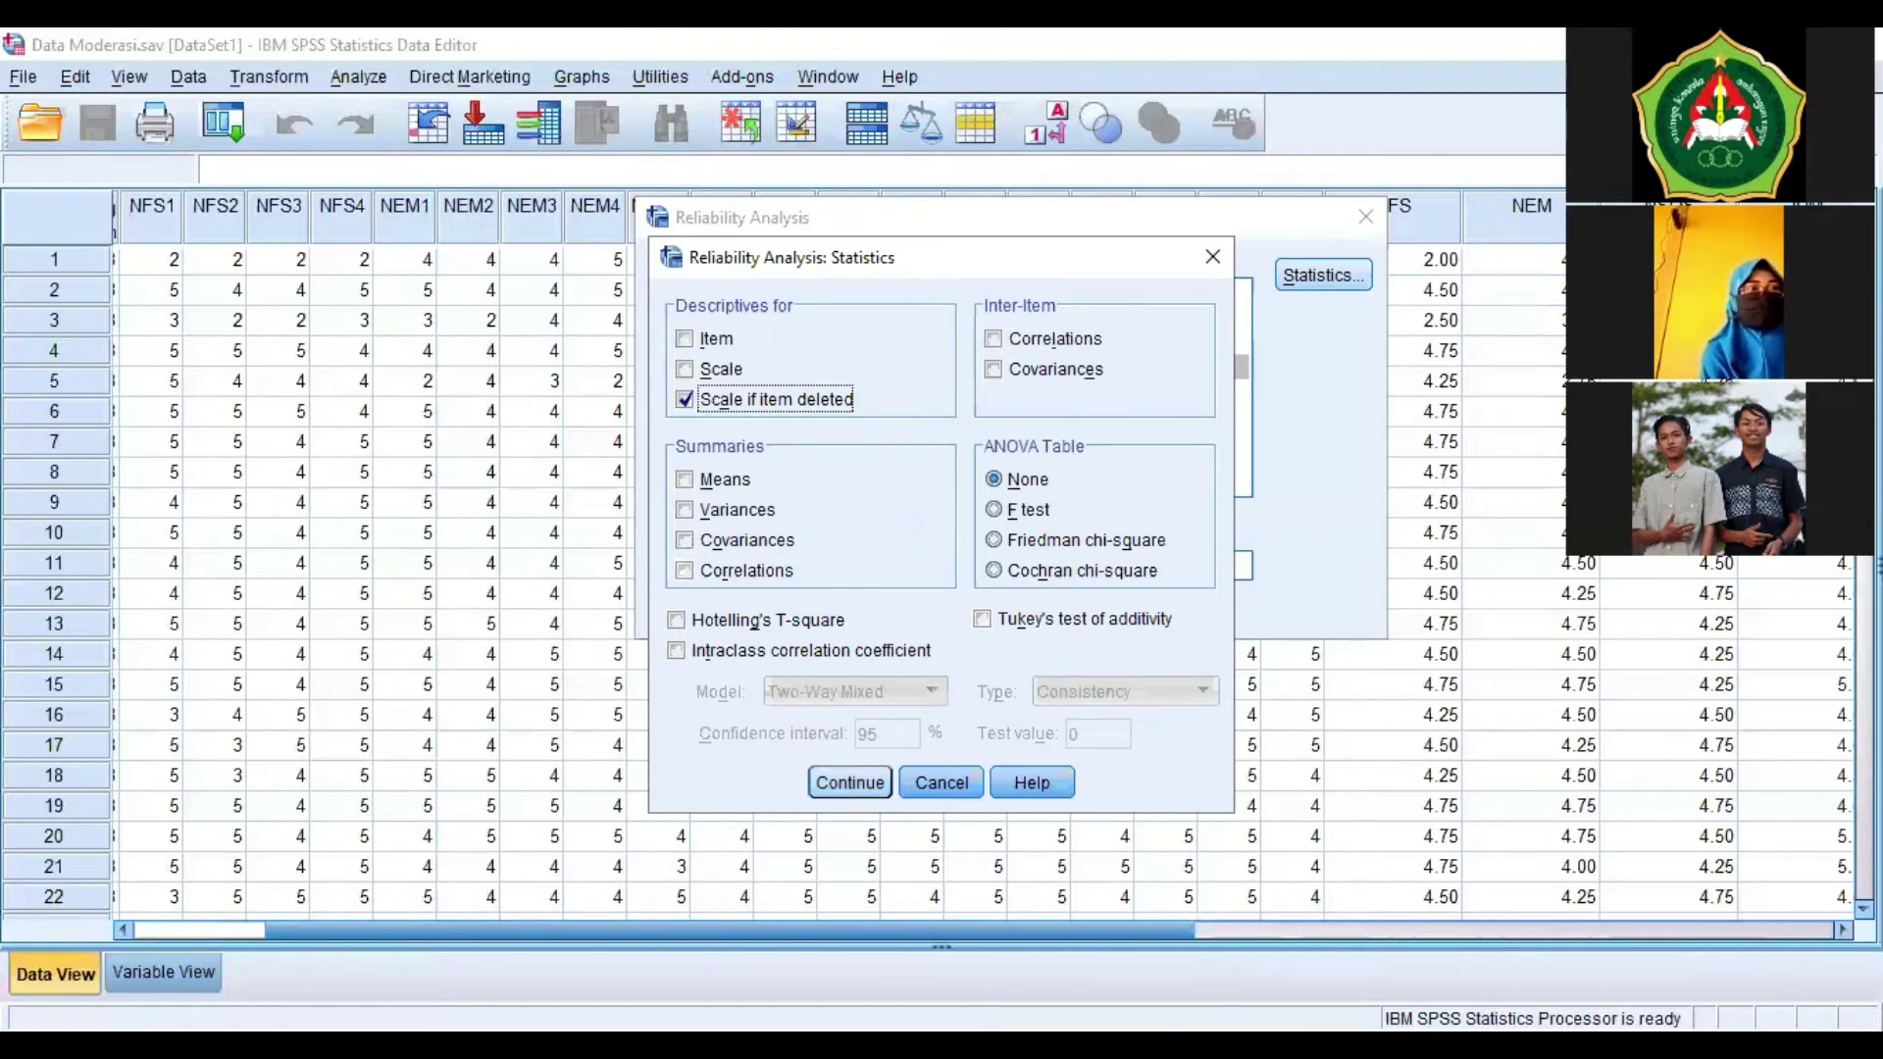
key("Return")
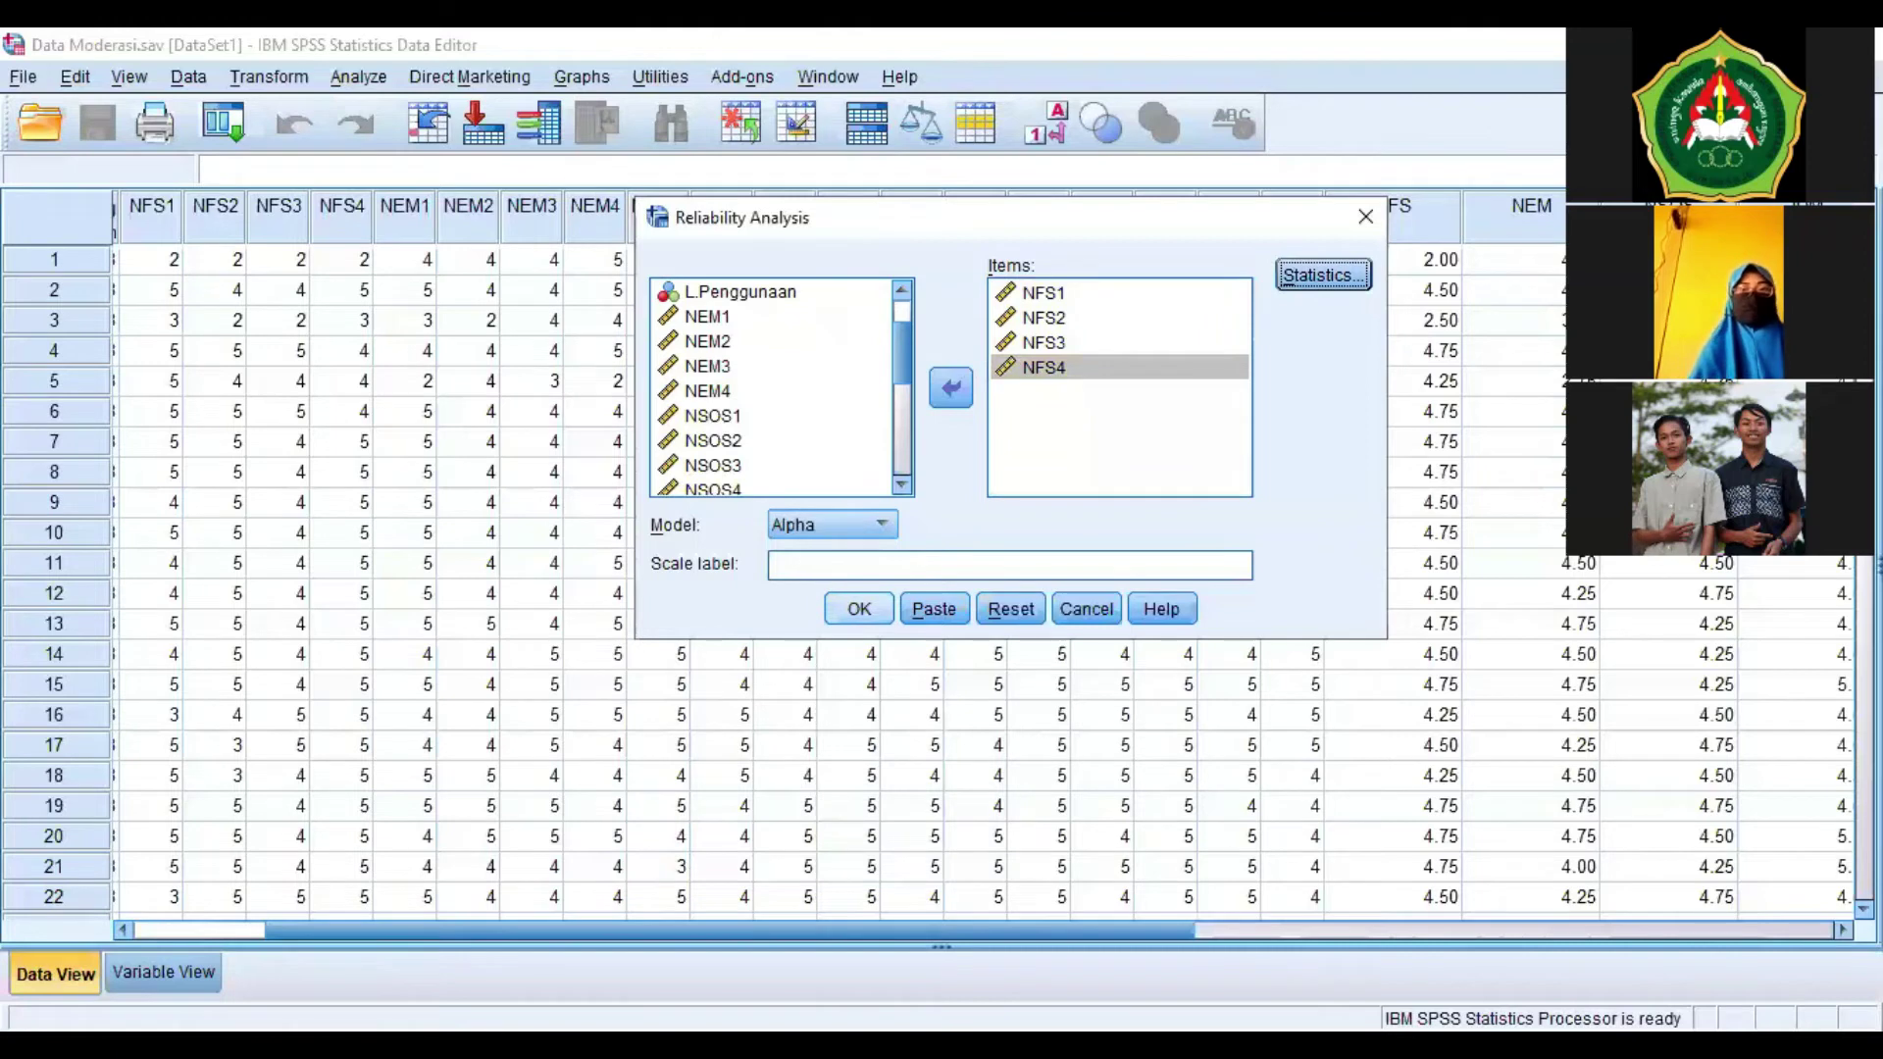
key("Tab")
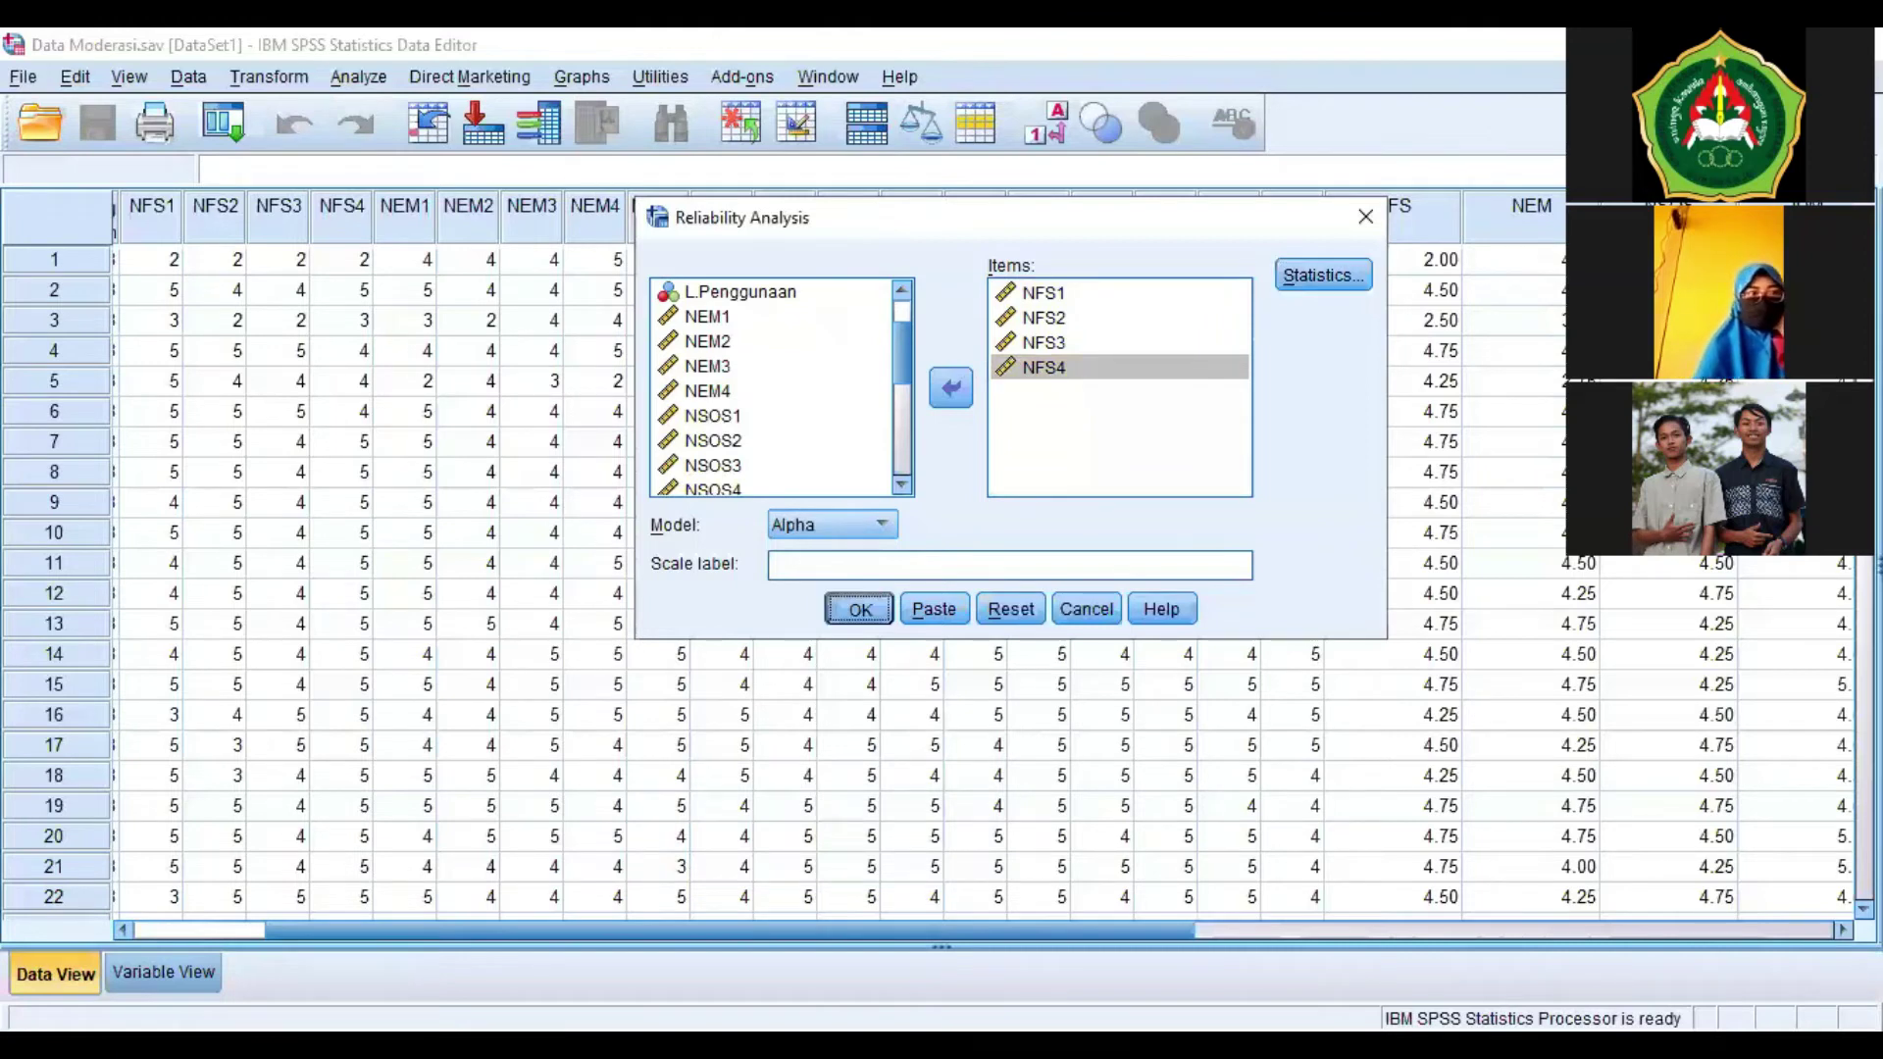
key("Return")
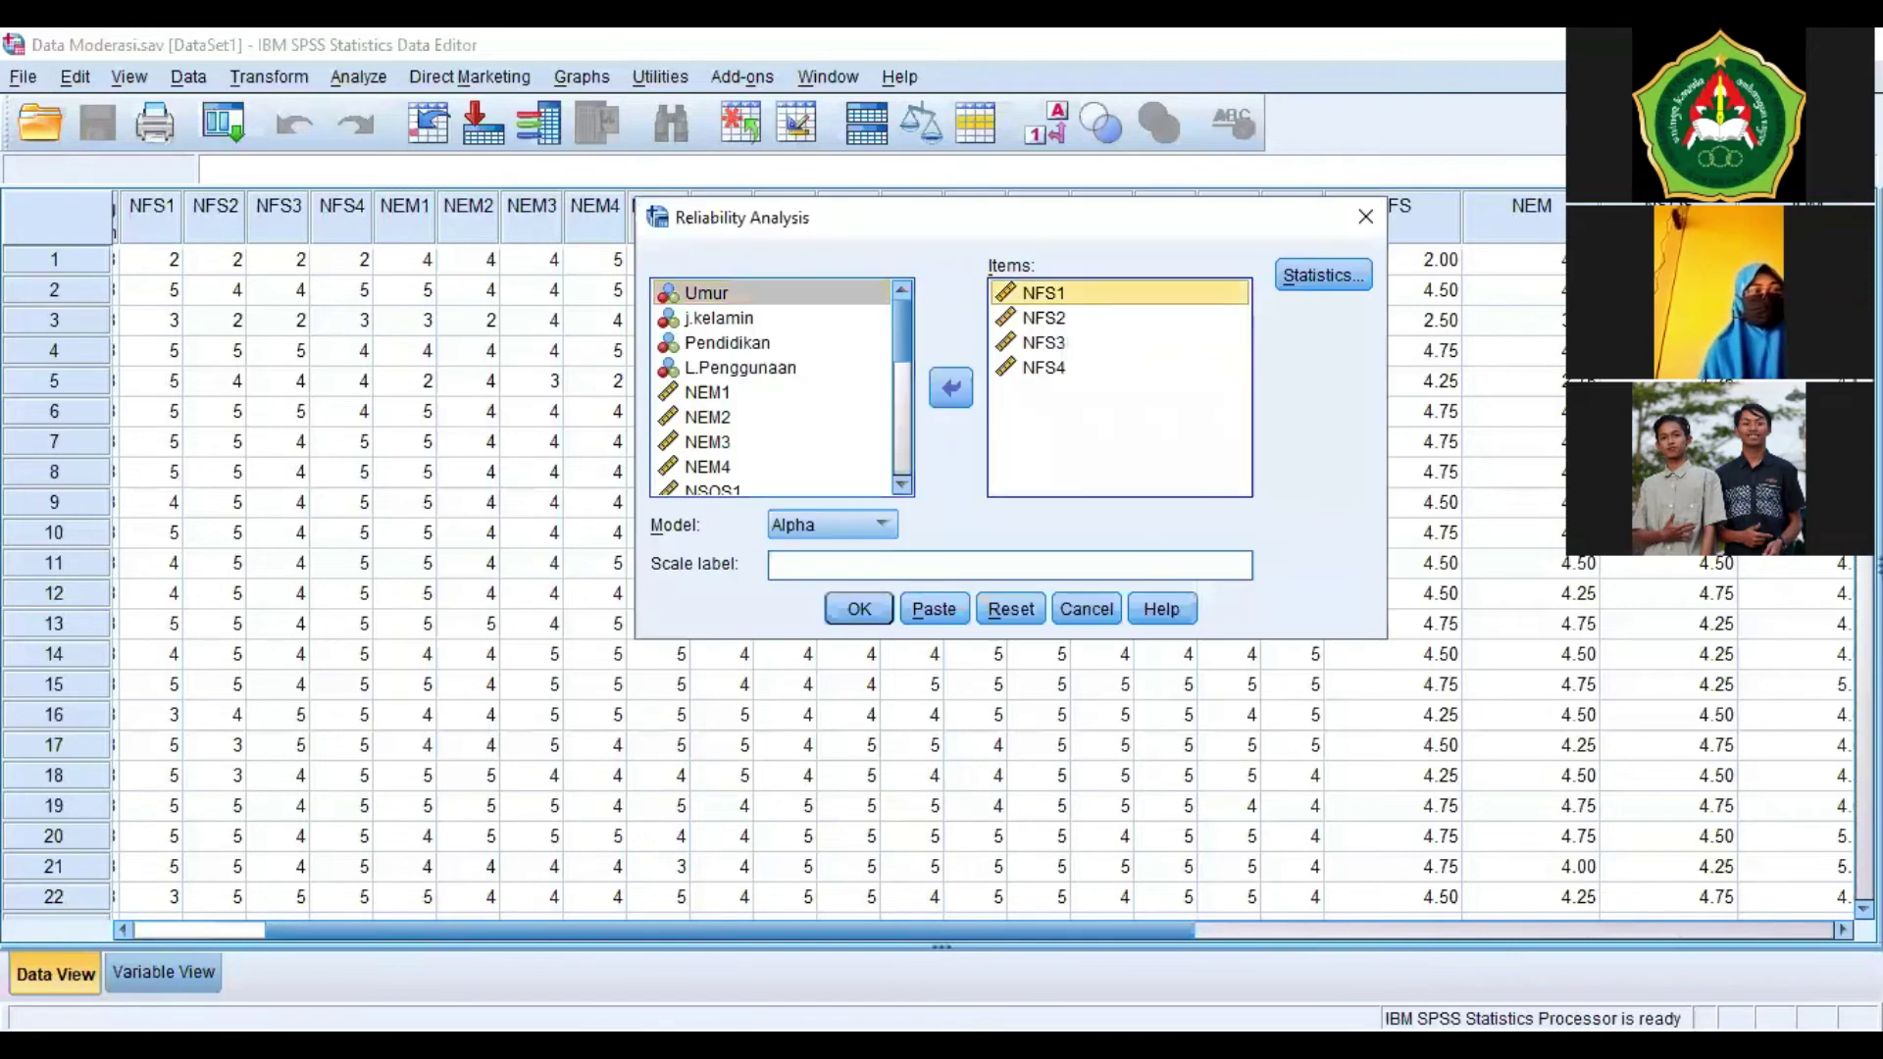
Replace the NFS items in the reliability analysis with NEM1, NEM2, NEM3 and NEM4.
left_click(1042, 367, "shift")
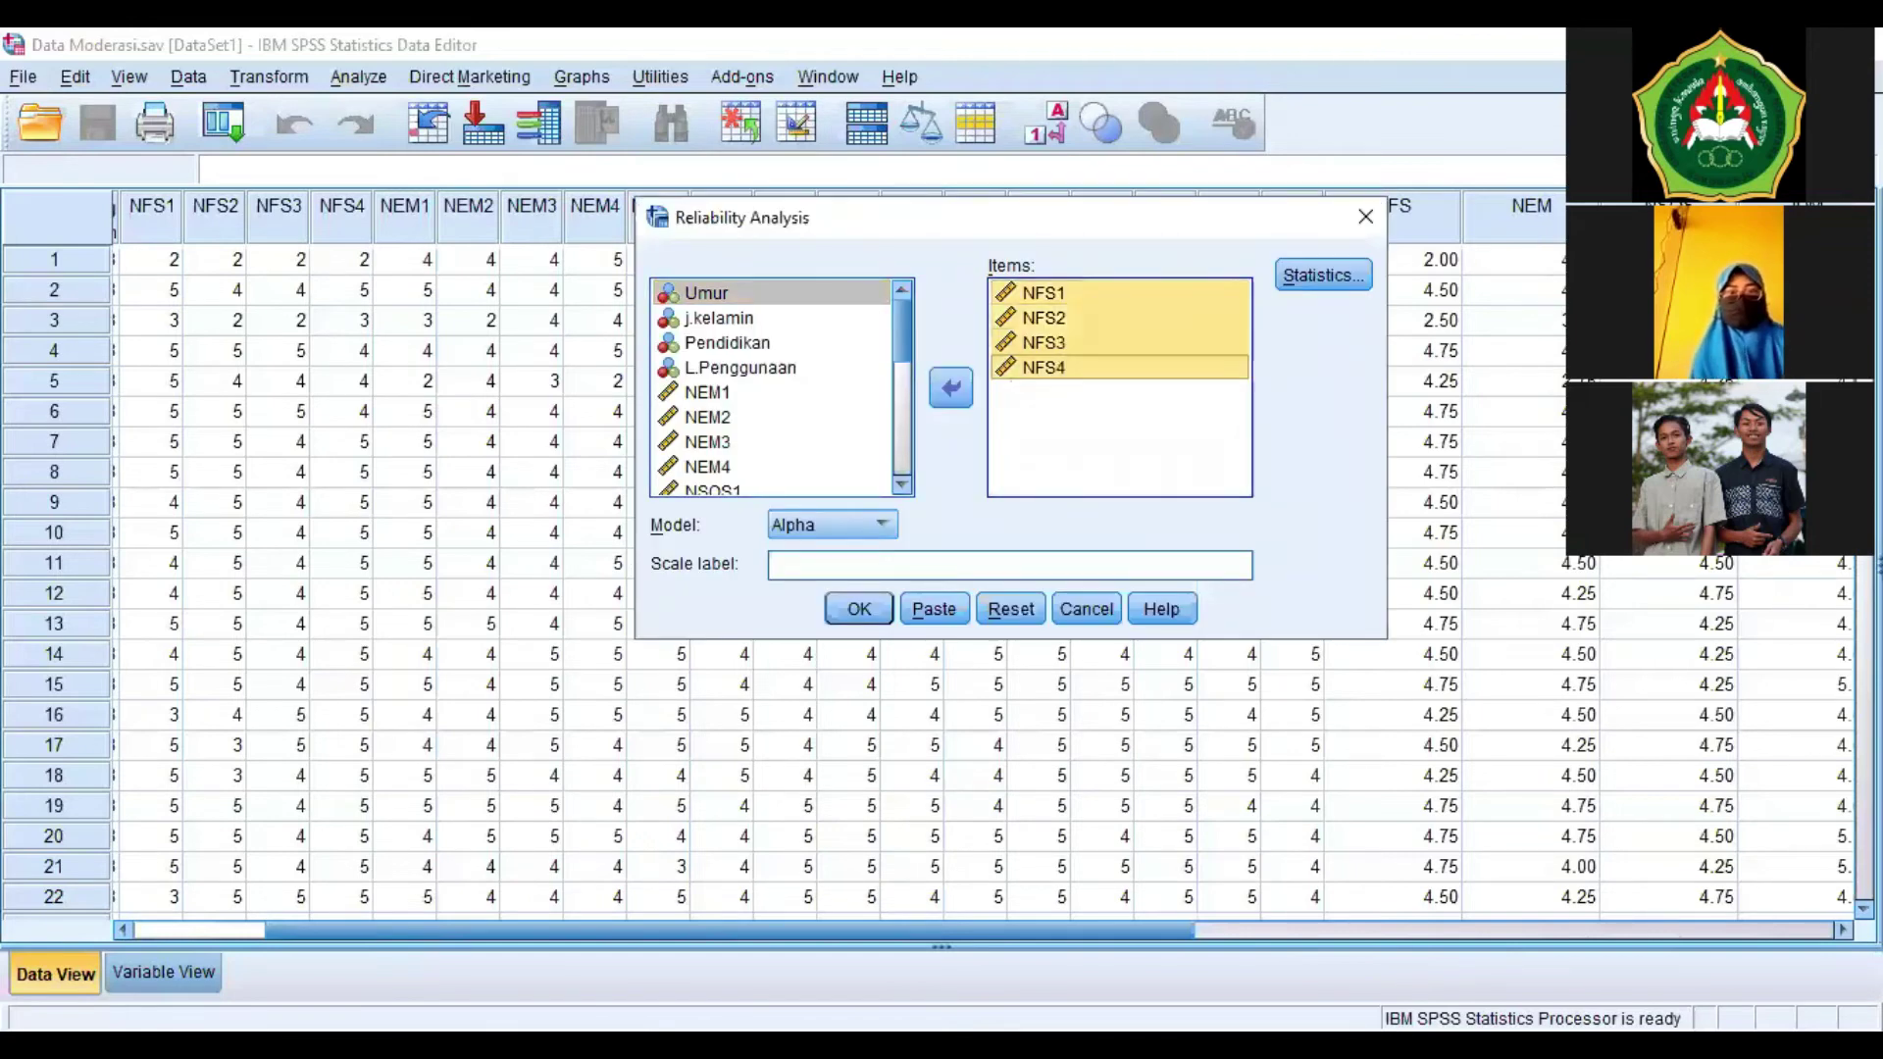
left_click(950, 389)
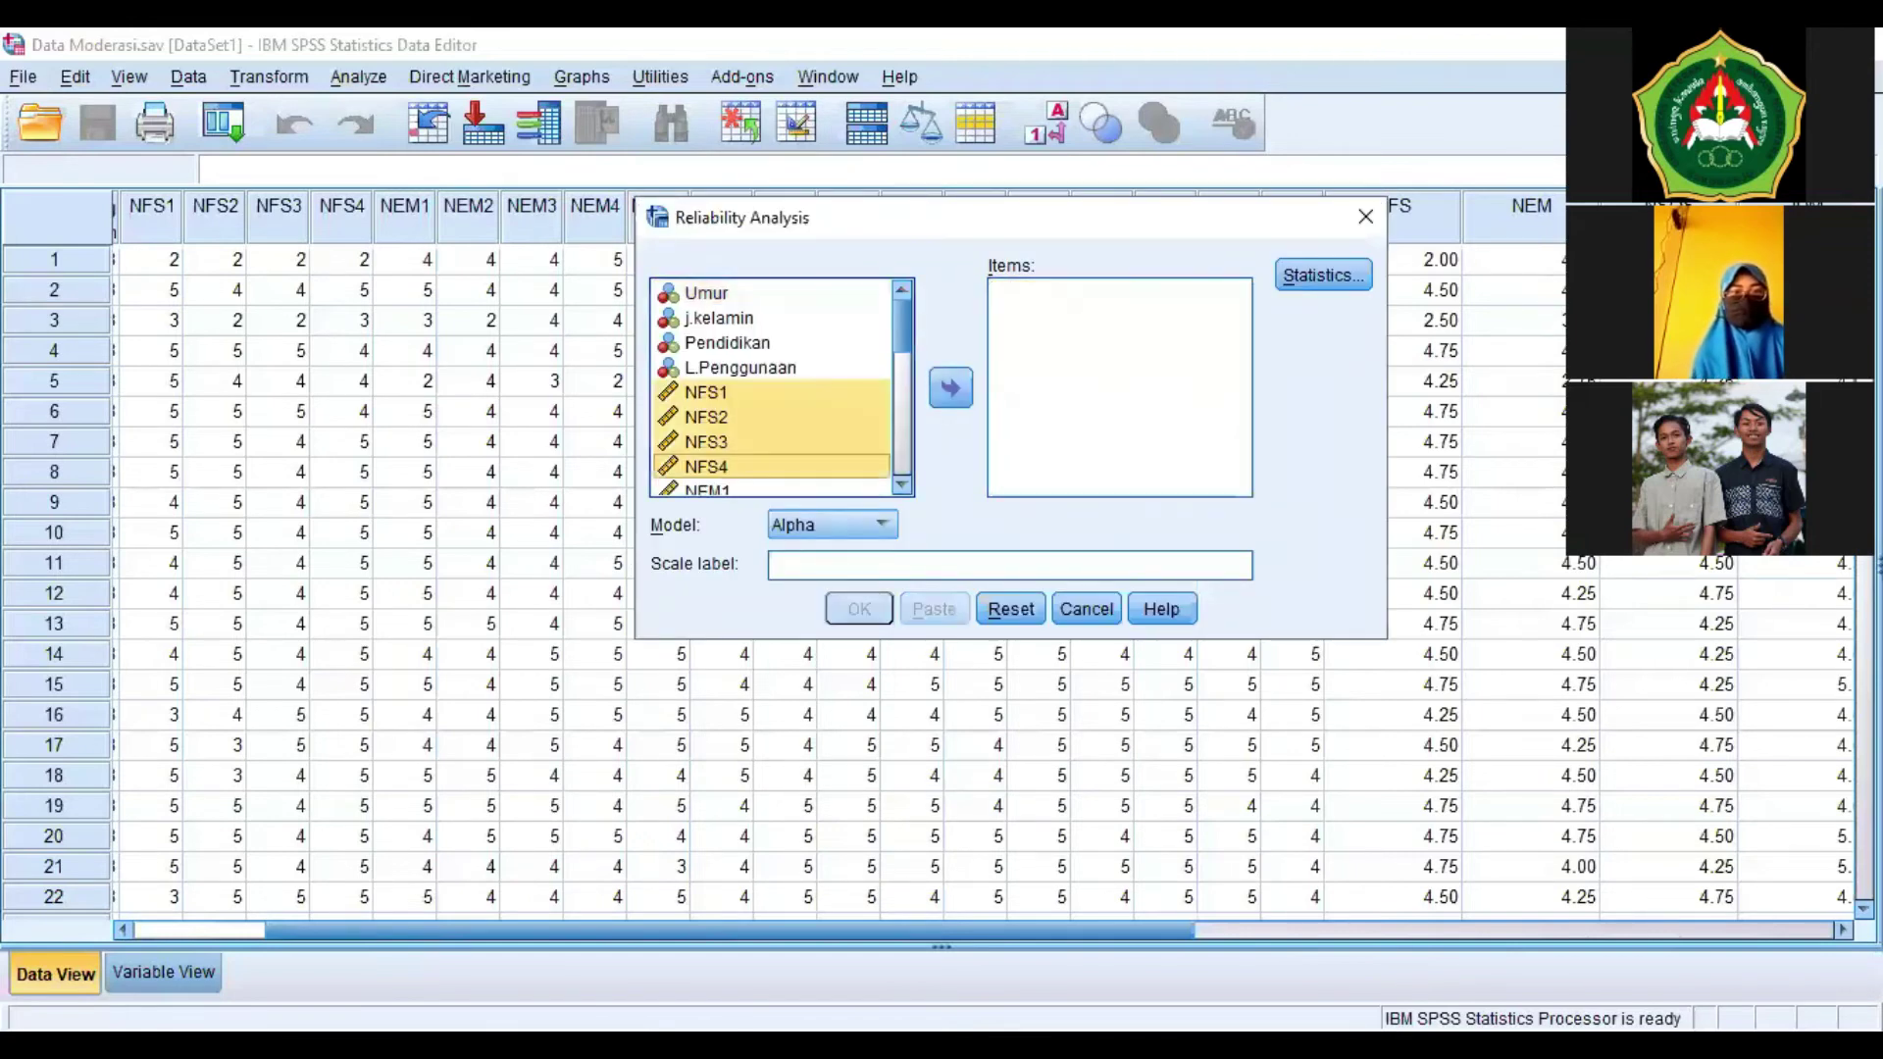
scroll(774, 387, "down", 3)
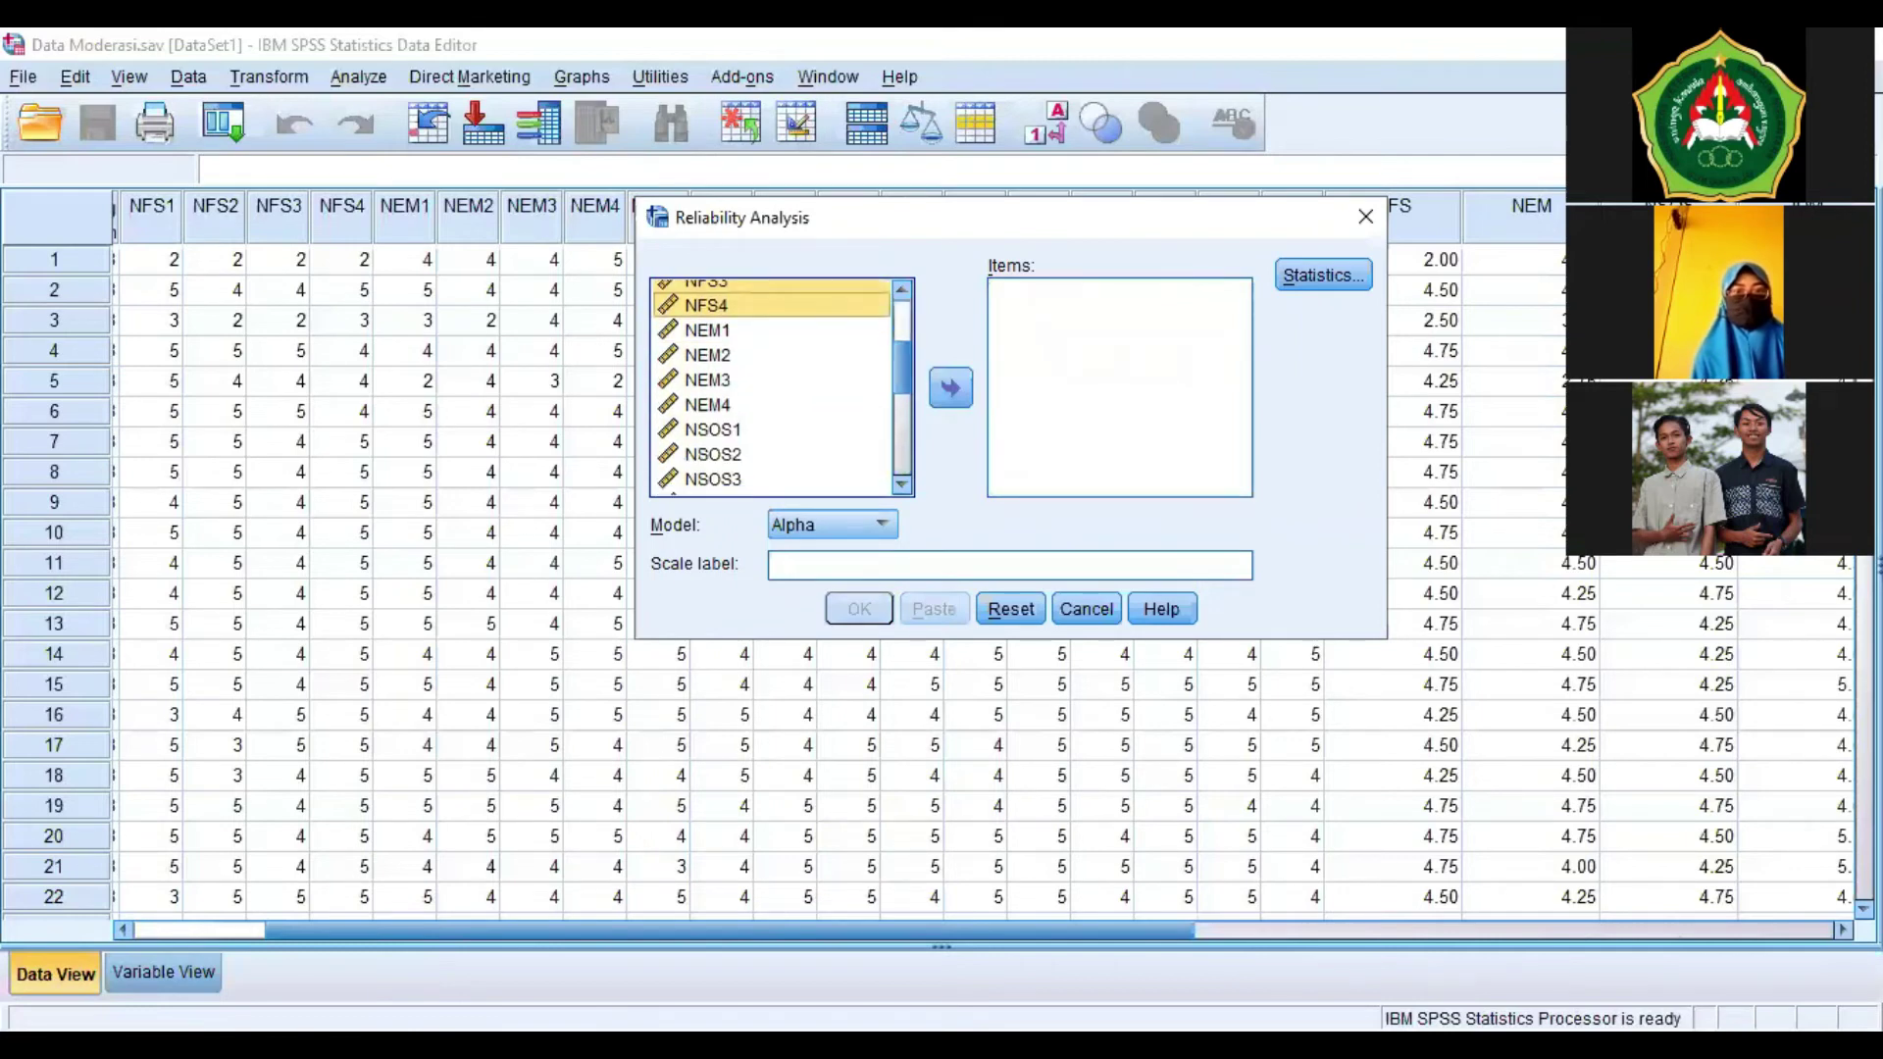
left_click(706, 329)
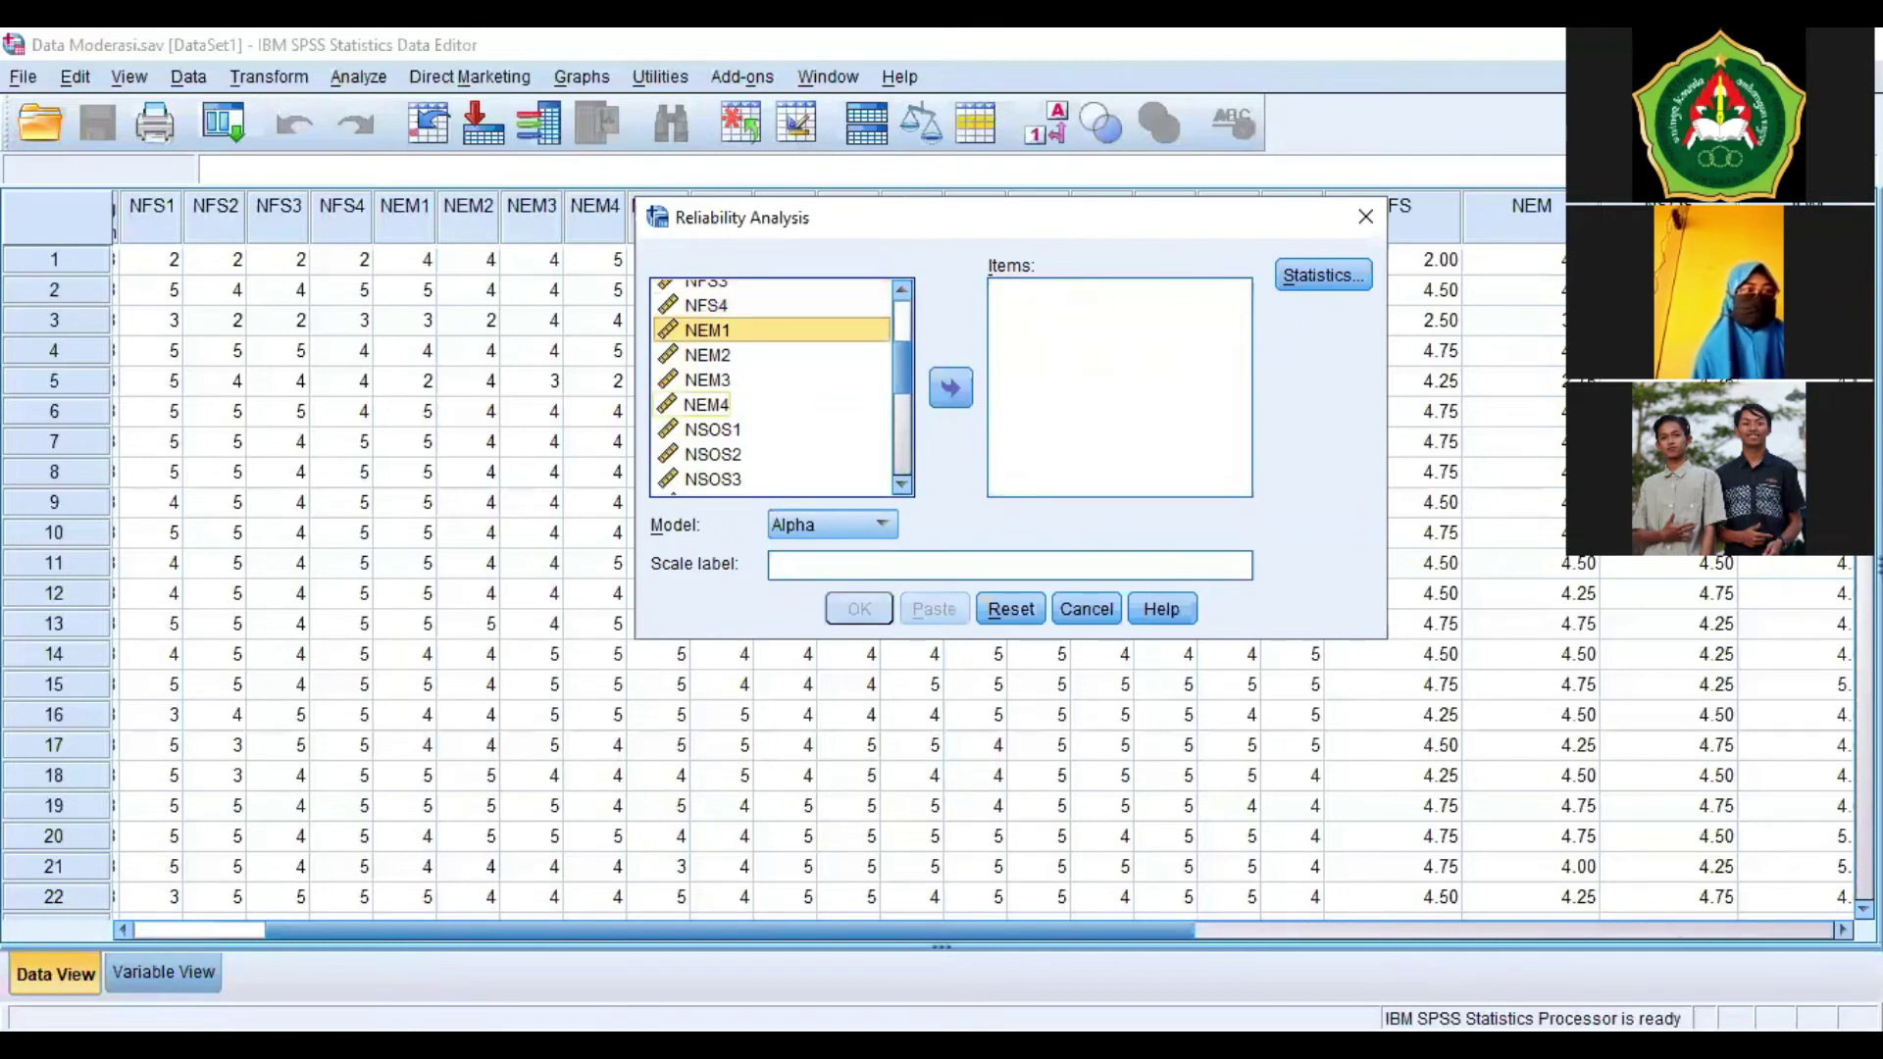
left_click(706, 404, "shift")
left_click(950, 388)
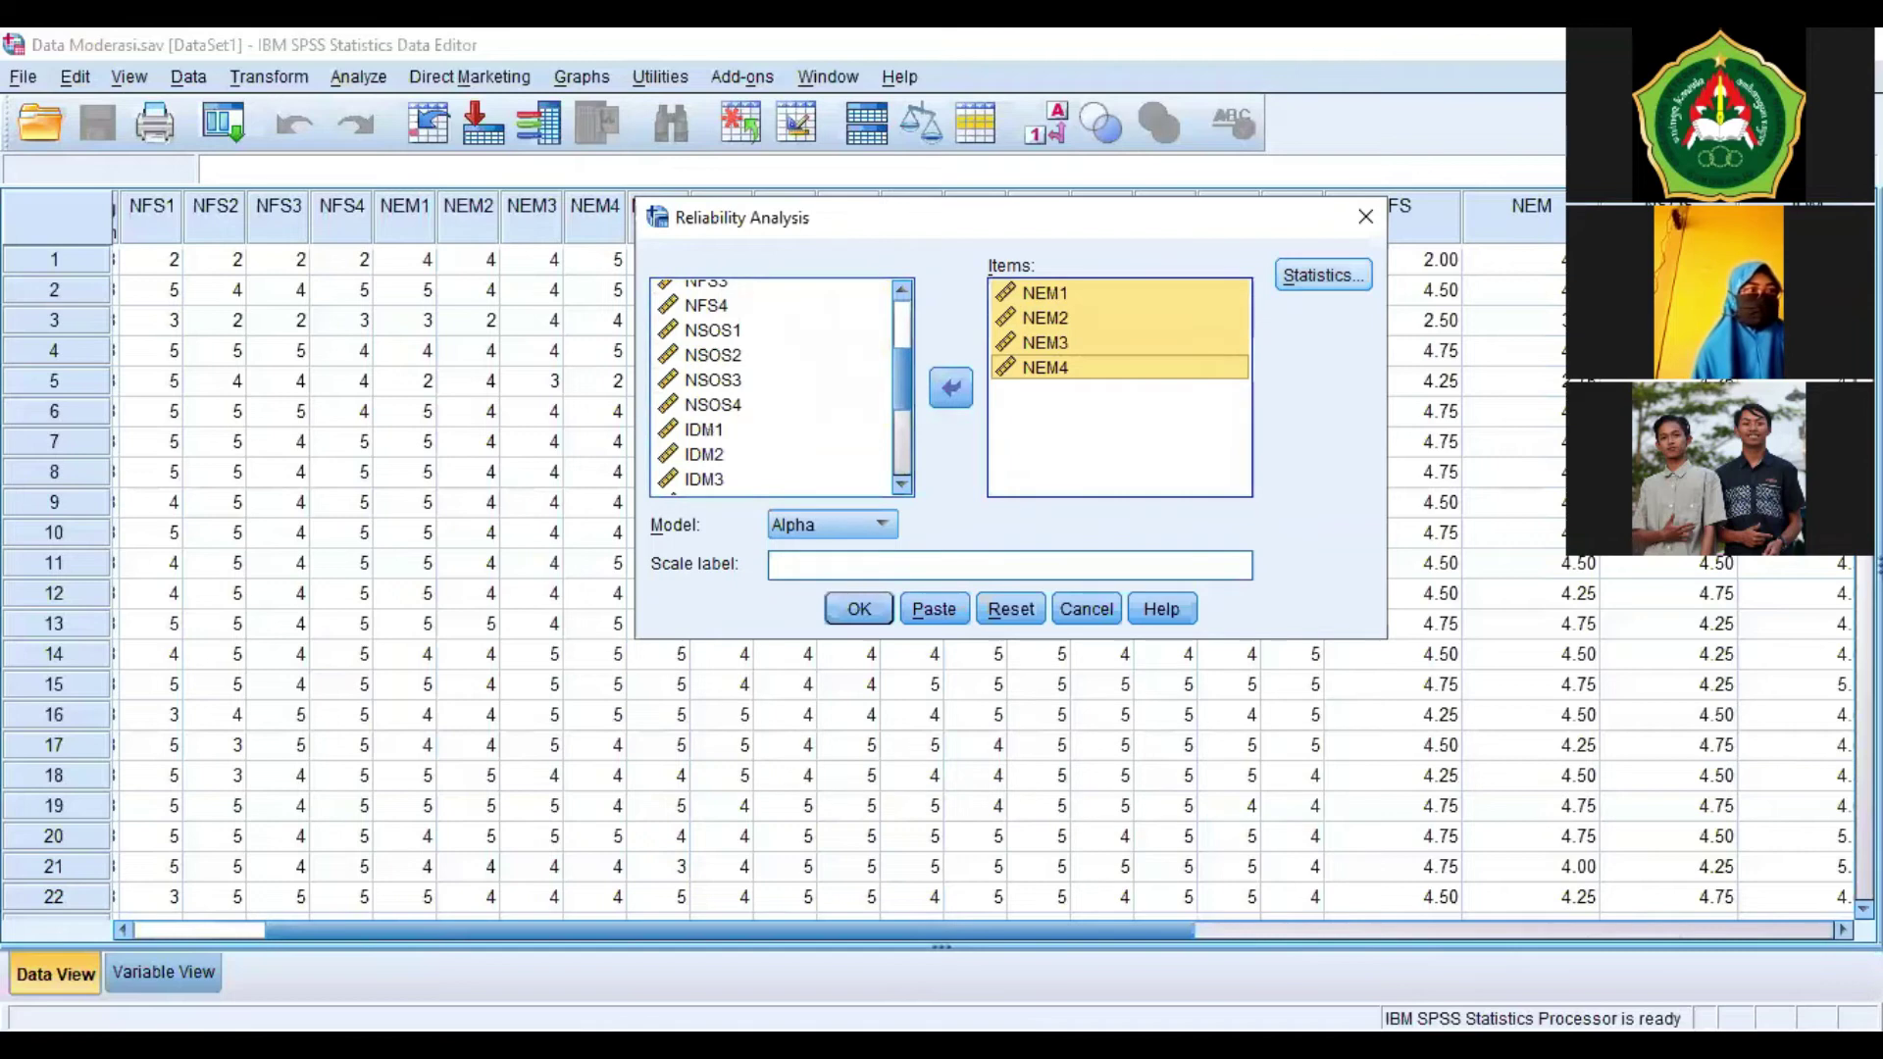
Check the reliability statistics options and run the reliability analysis for the NEM items.
left_click(1322, 275)
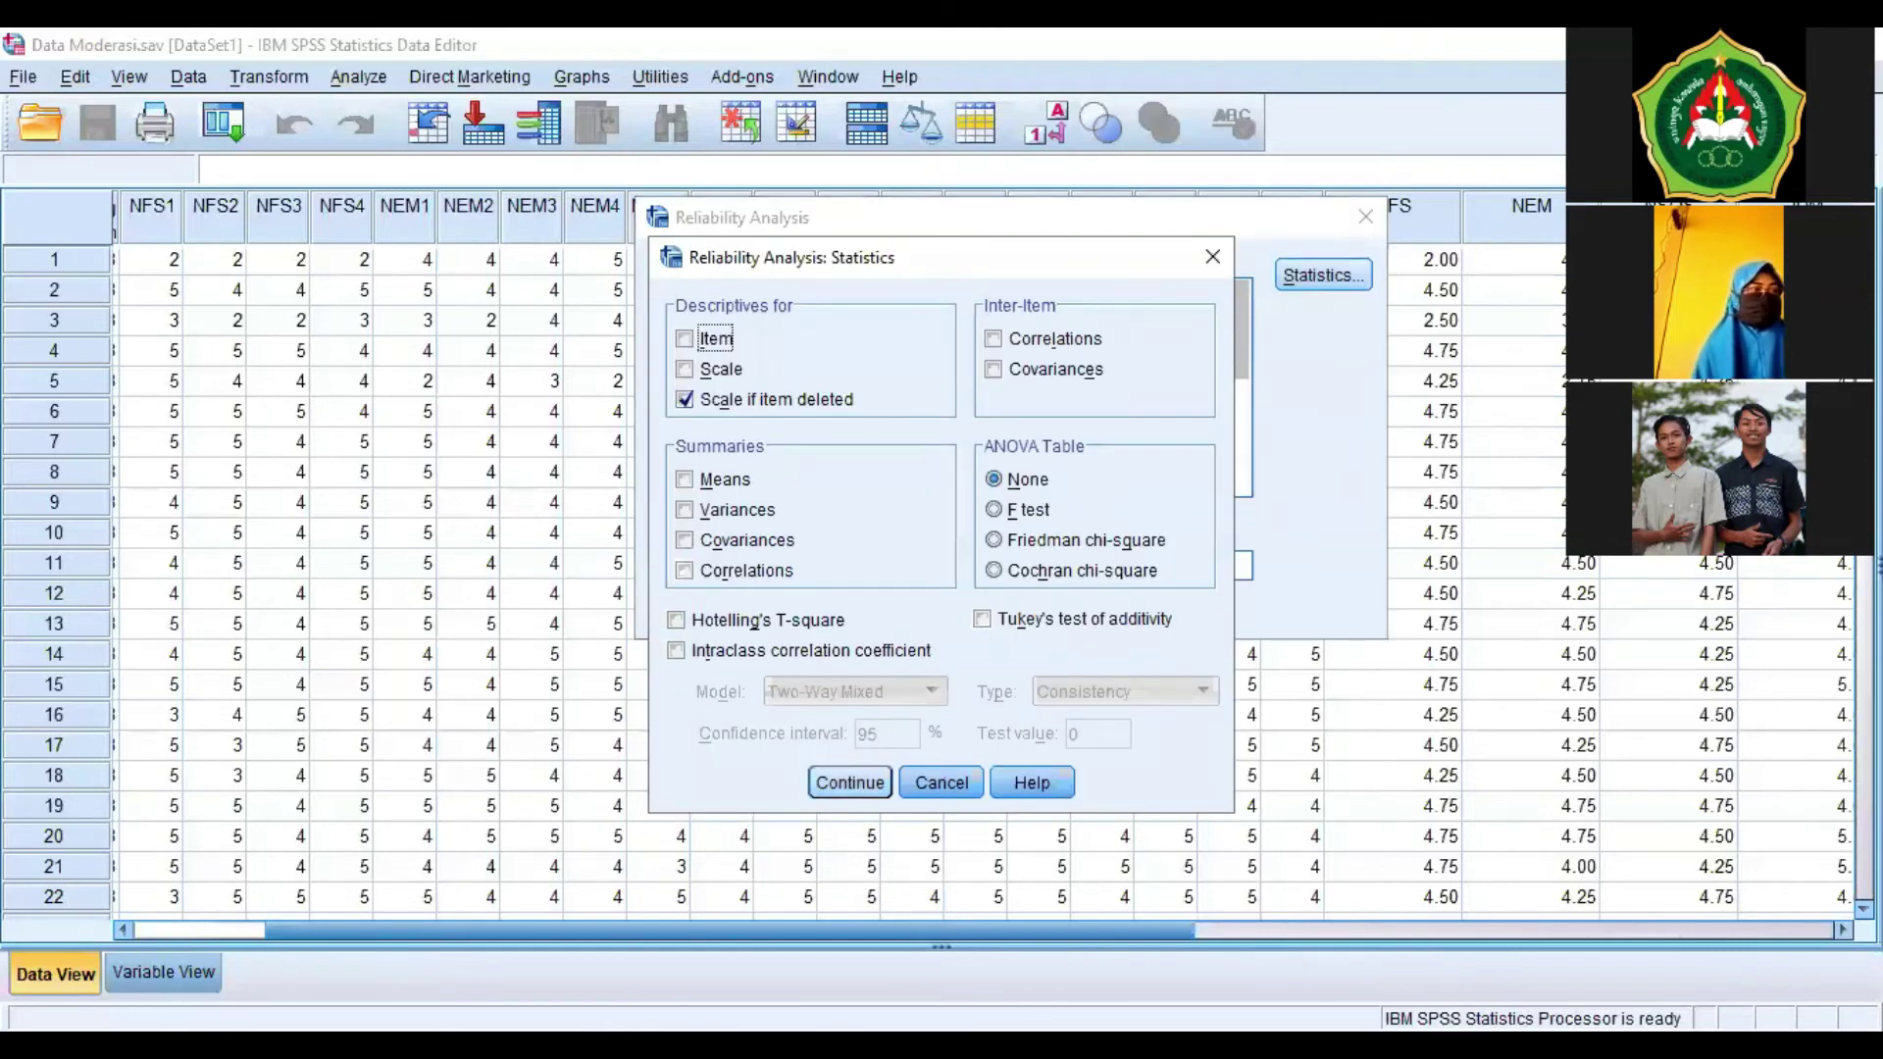
left_click(849, 782)
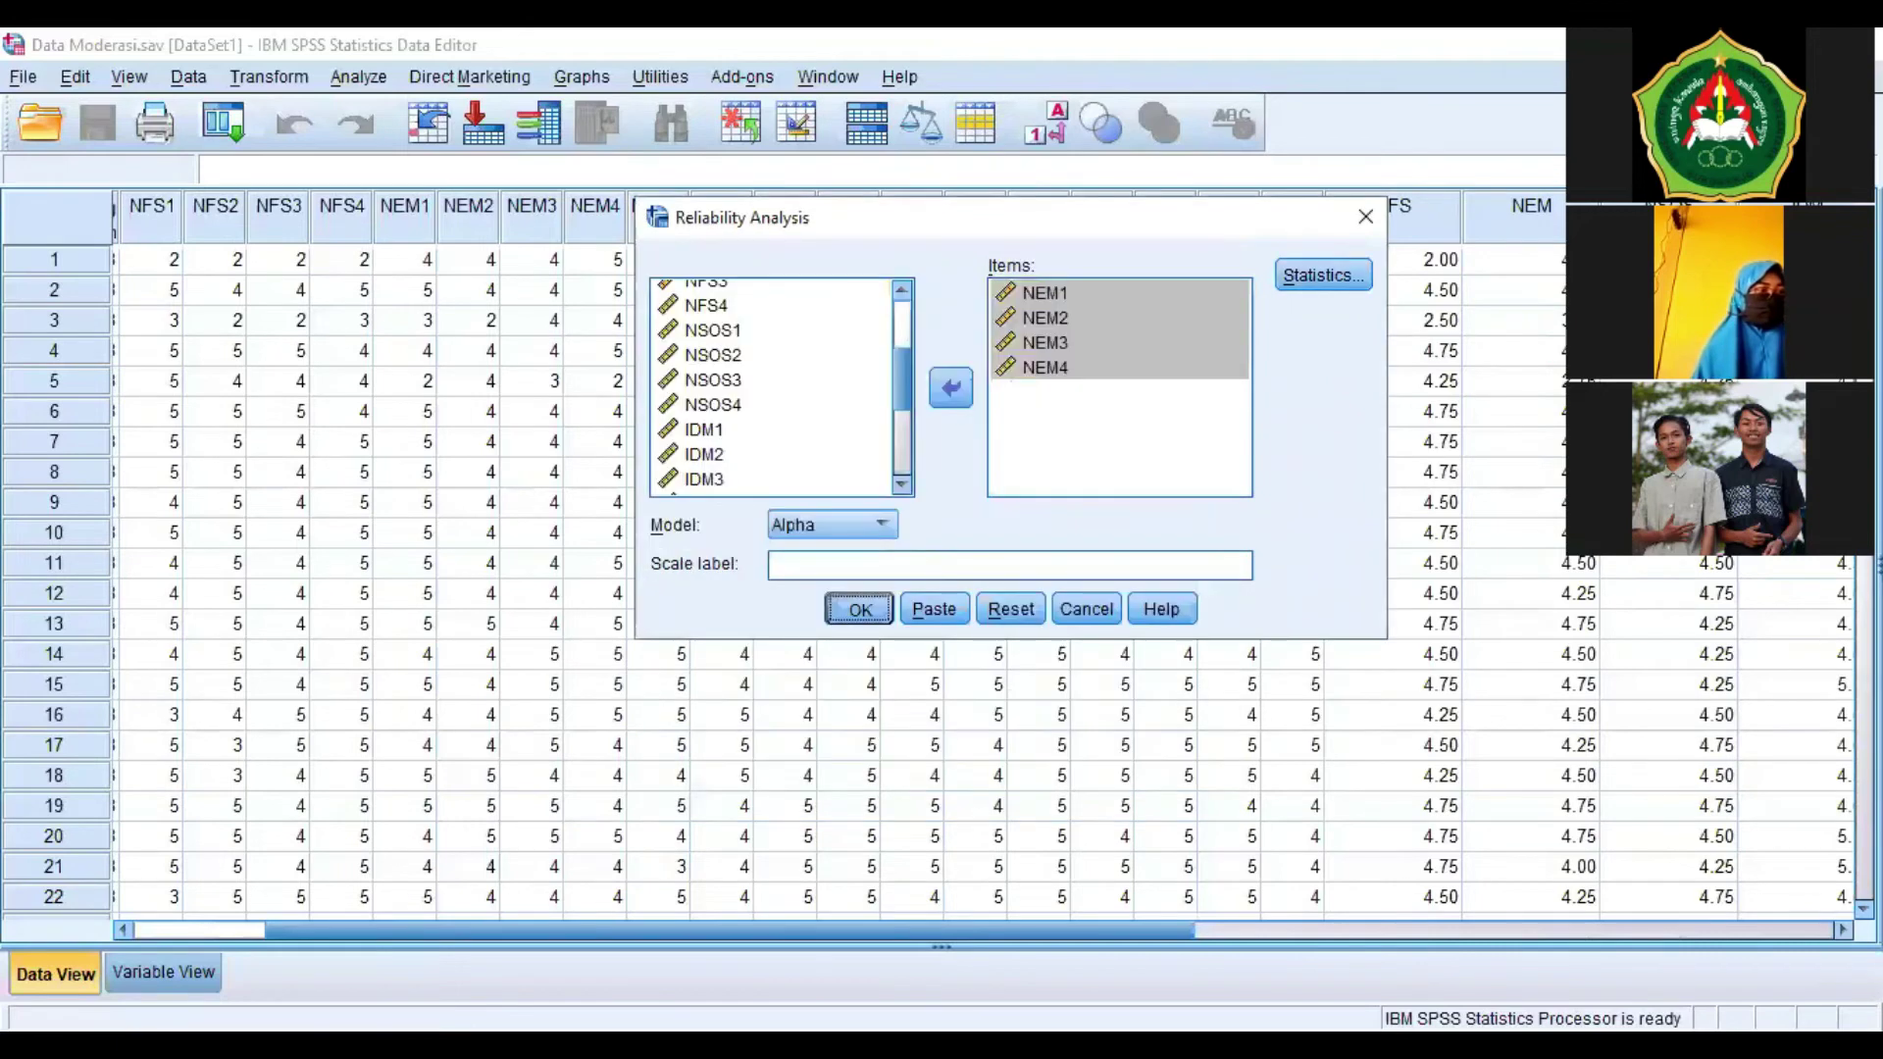
key("Return")
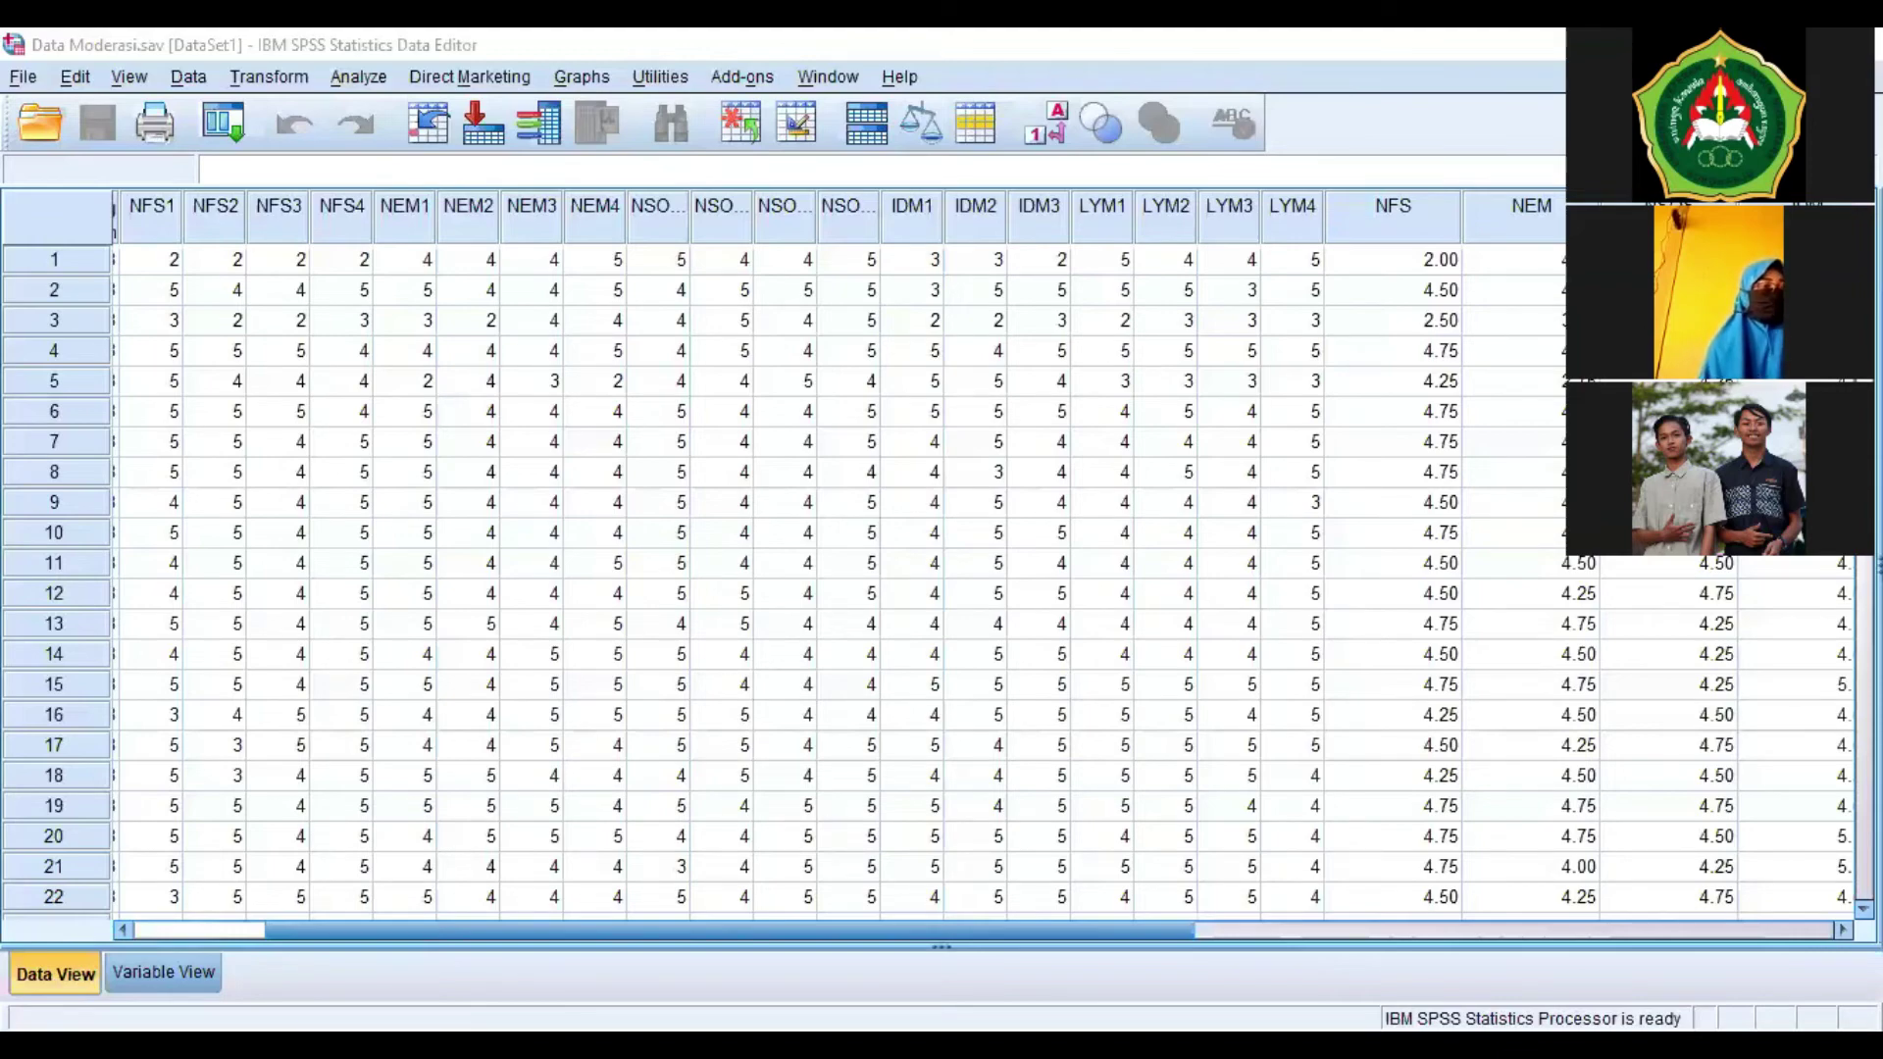
Start computing a new variable and name the target variable NF.
left_click_drag(1085, 931, 1530, 950)
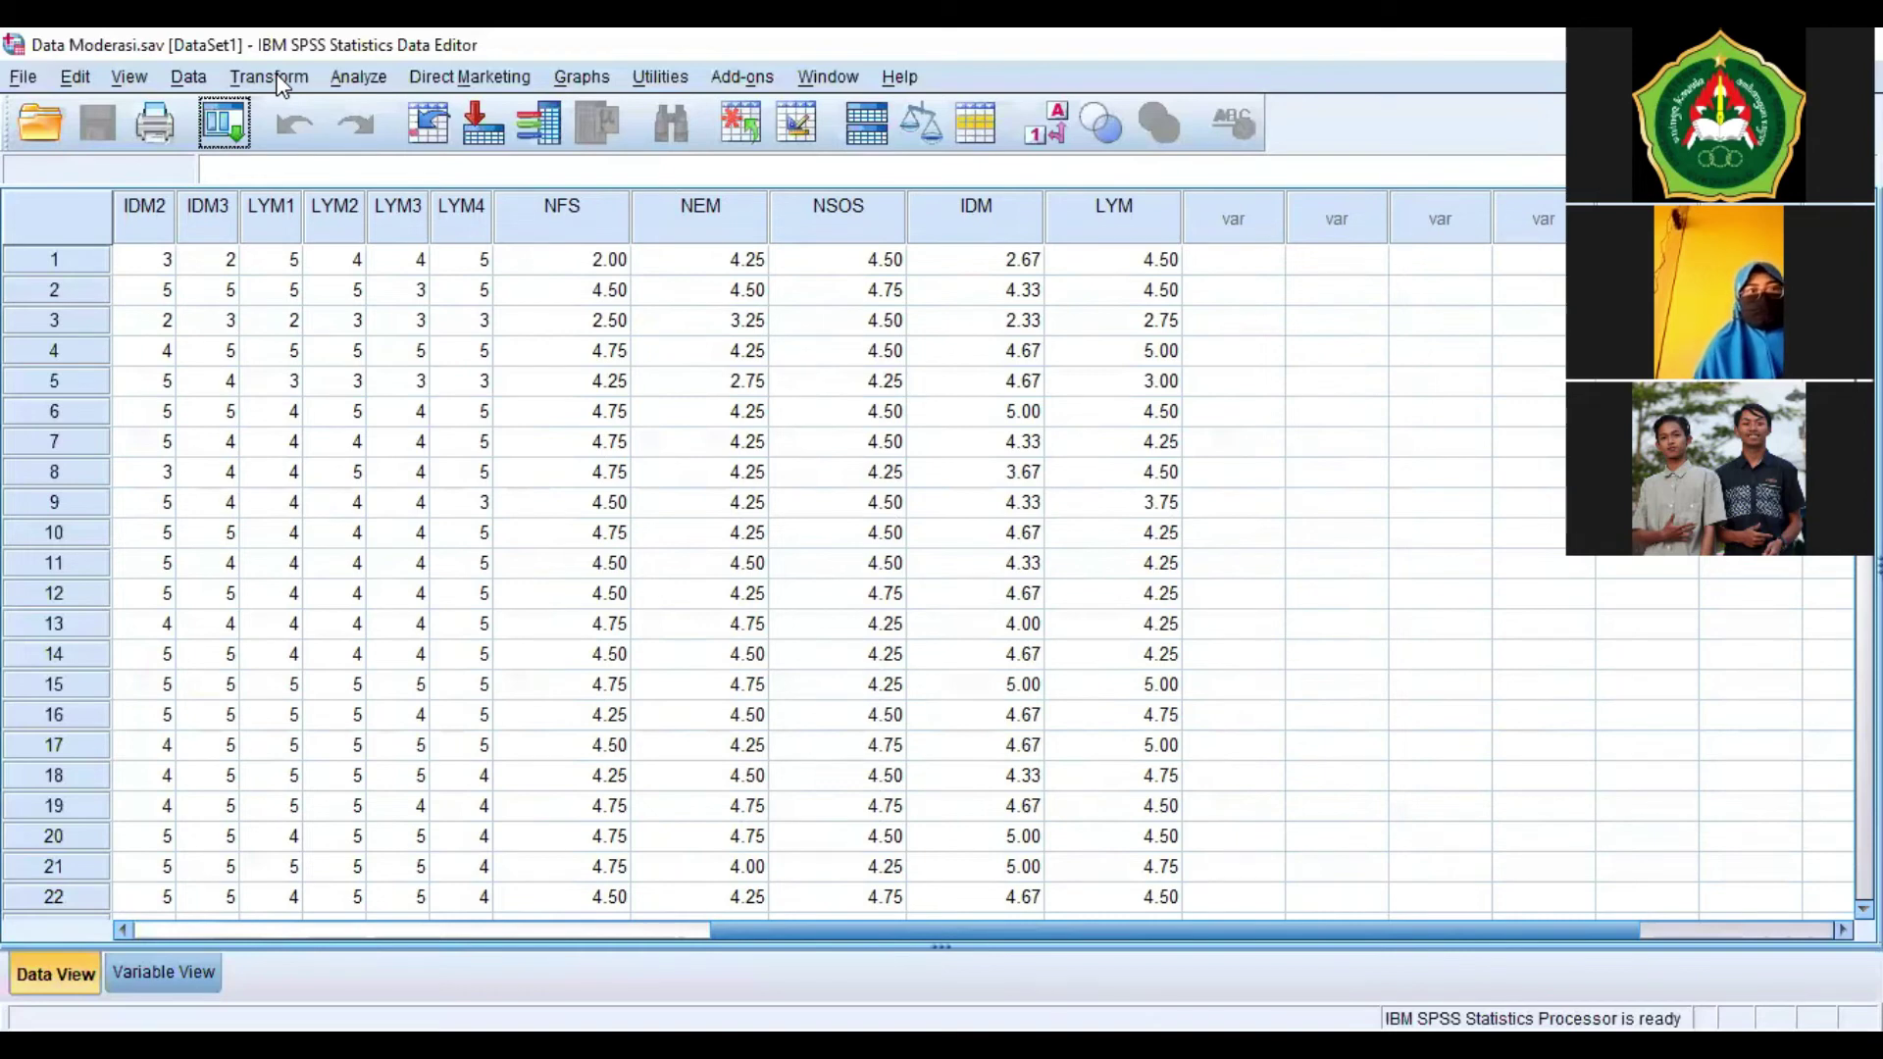
left_click(270, 78)
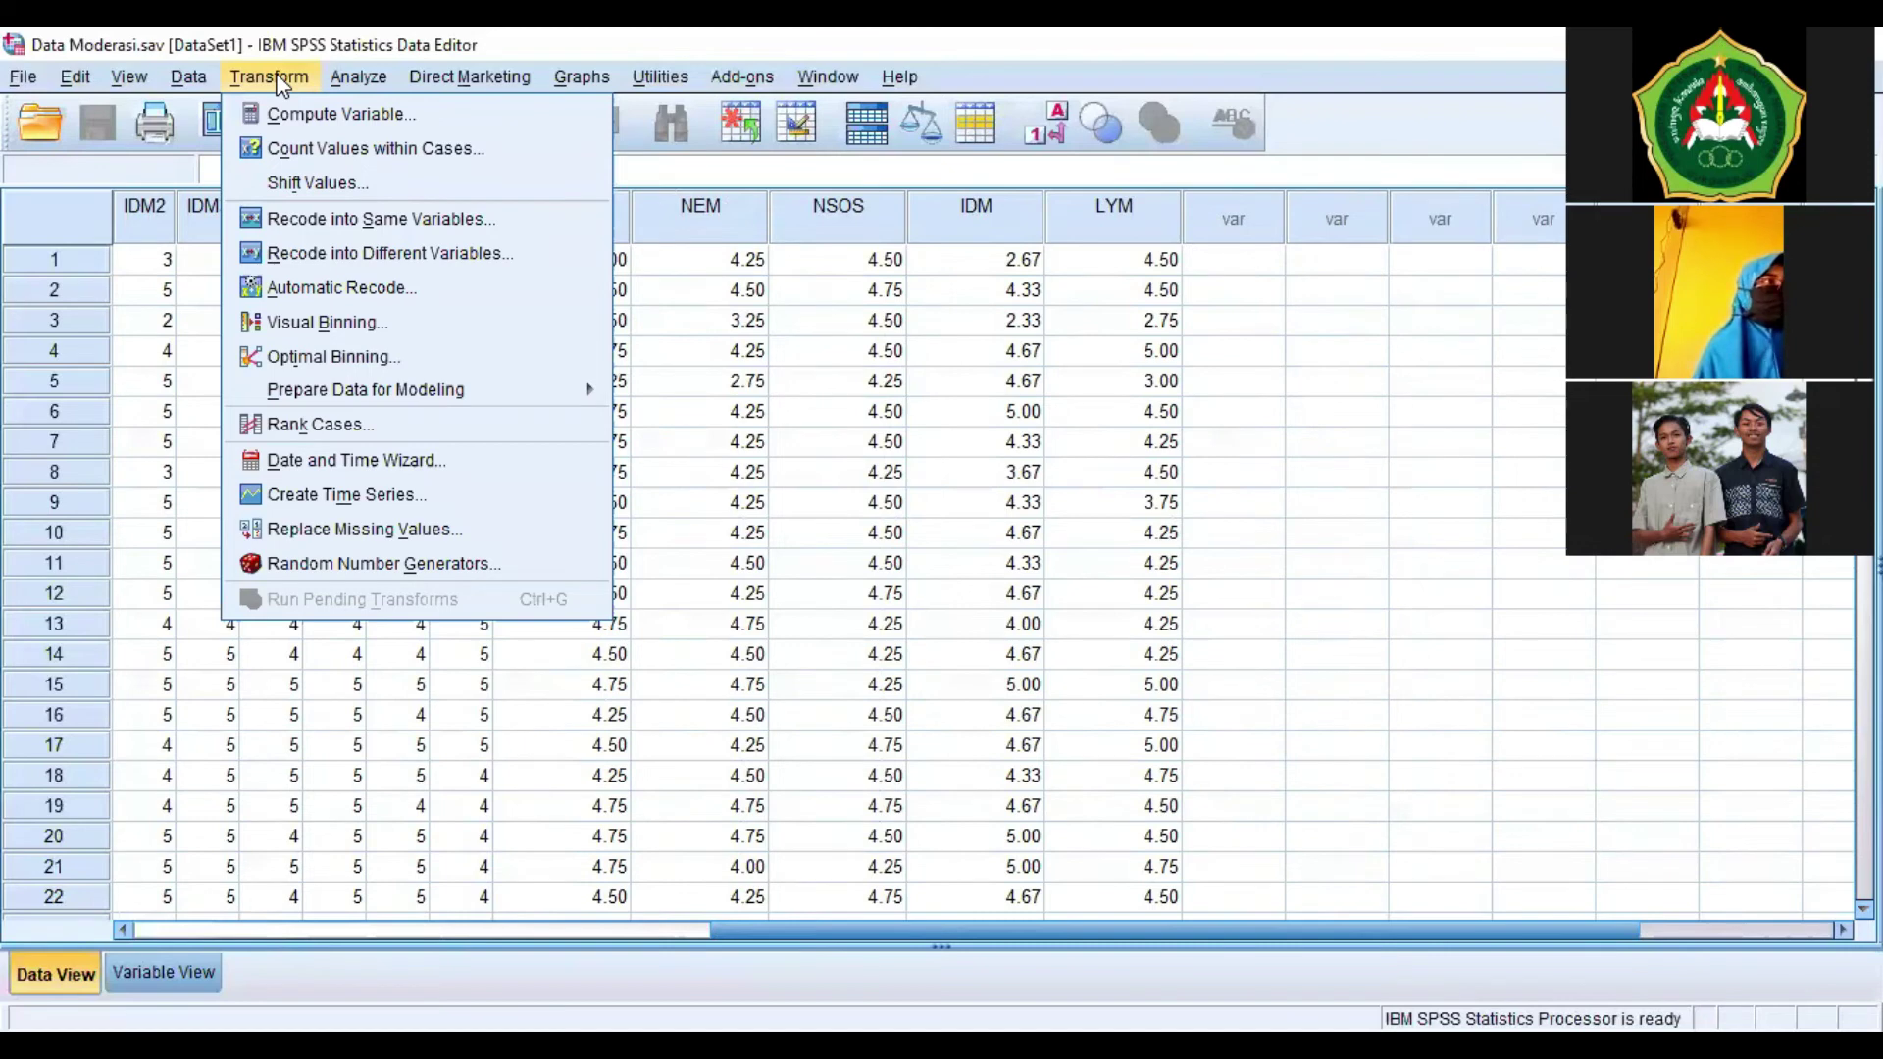
left_click(314, 114)
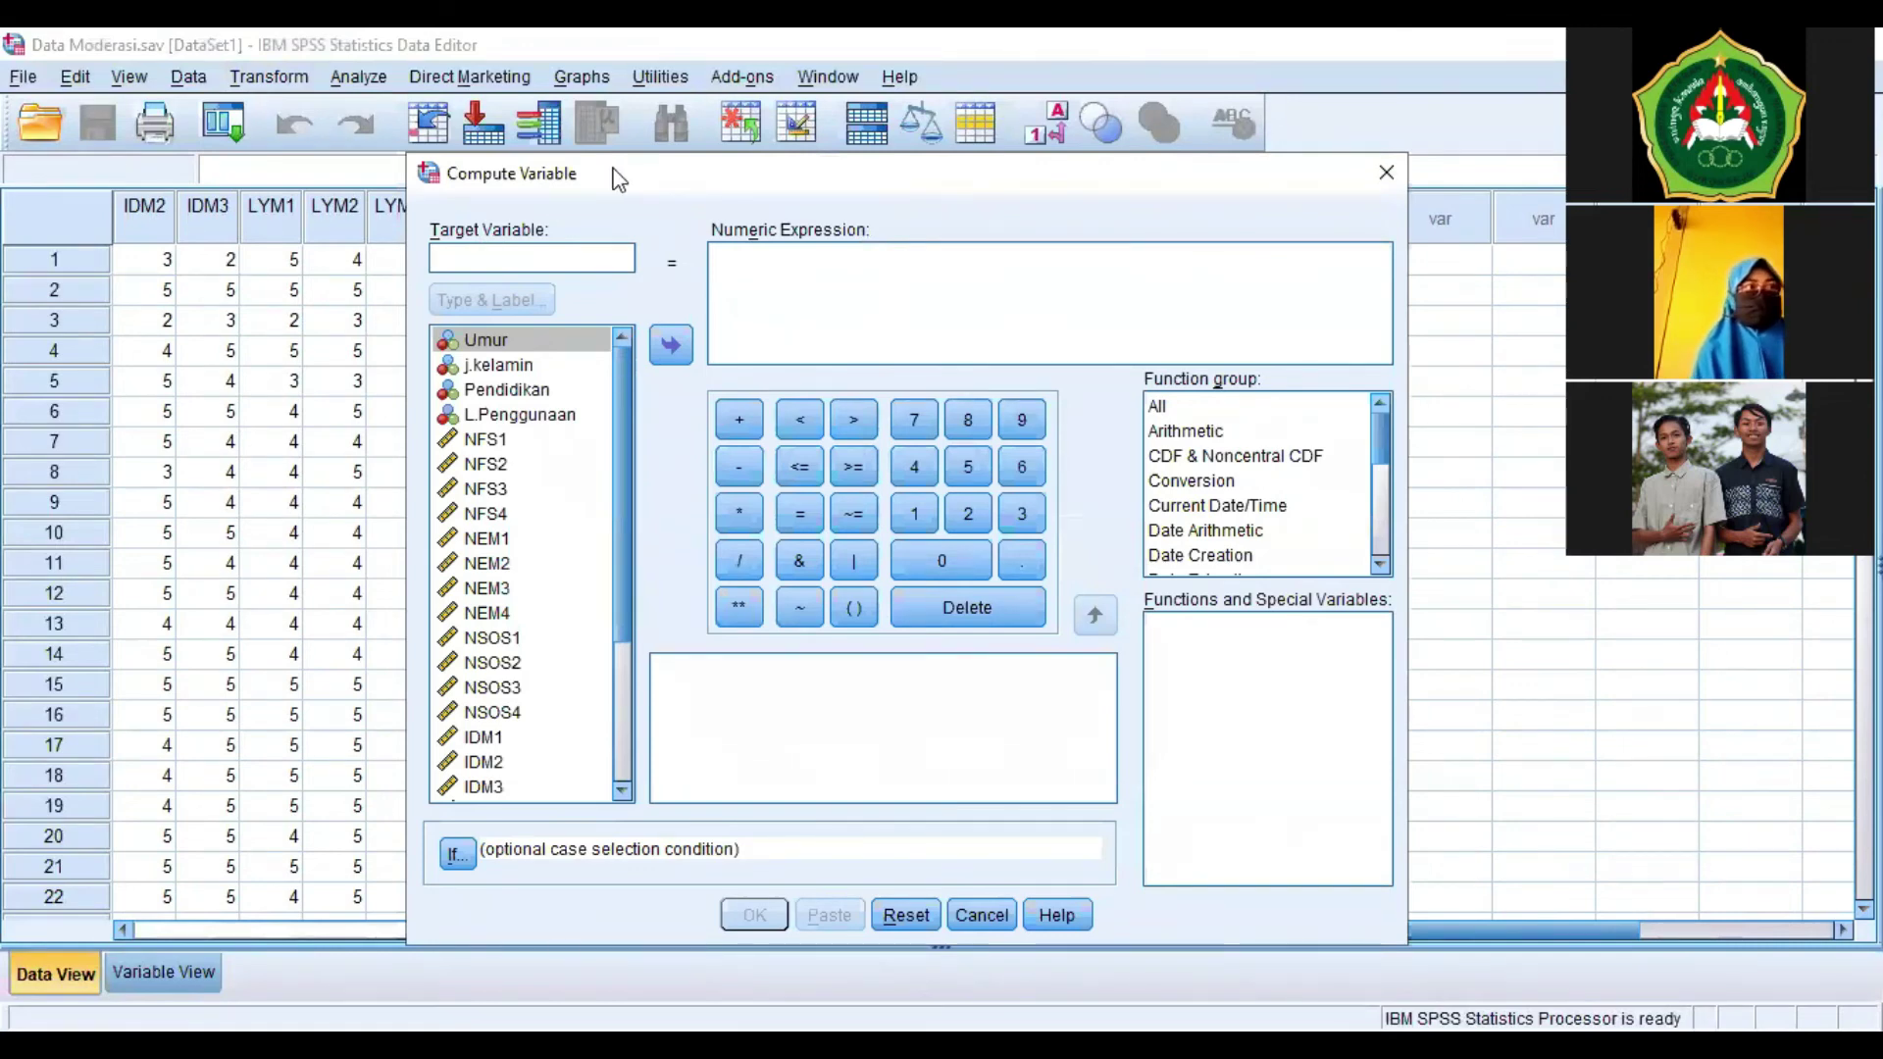
left_click_drag(616, 176, 538, 295)
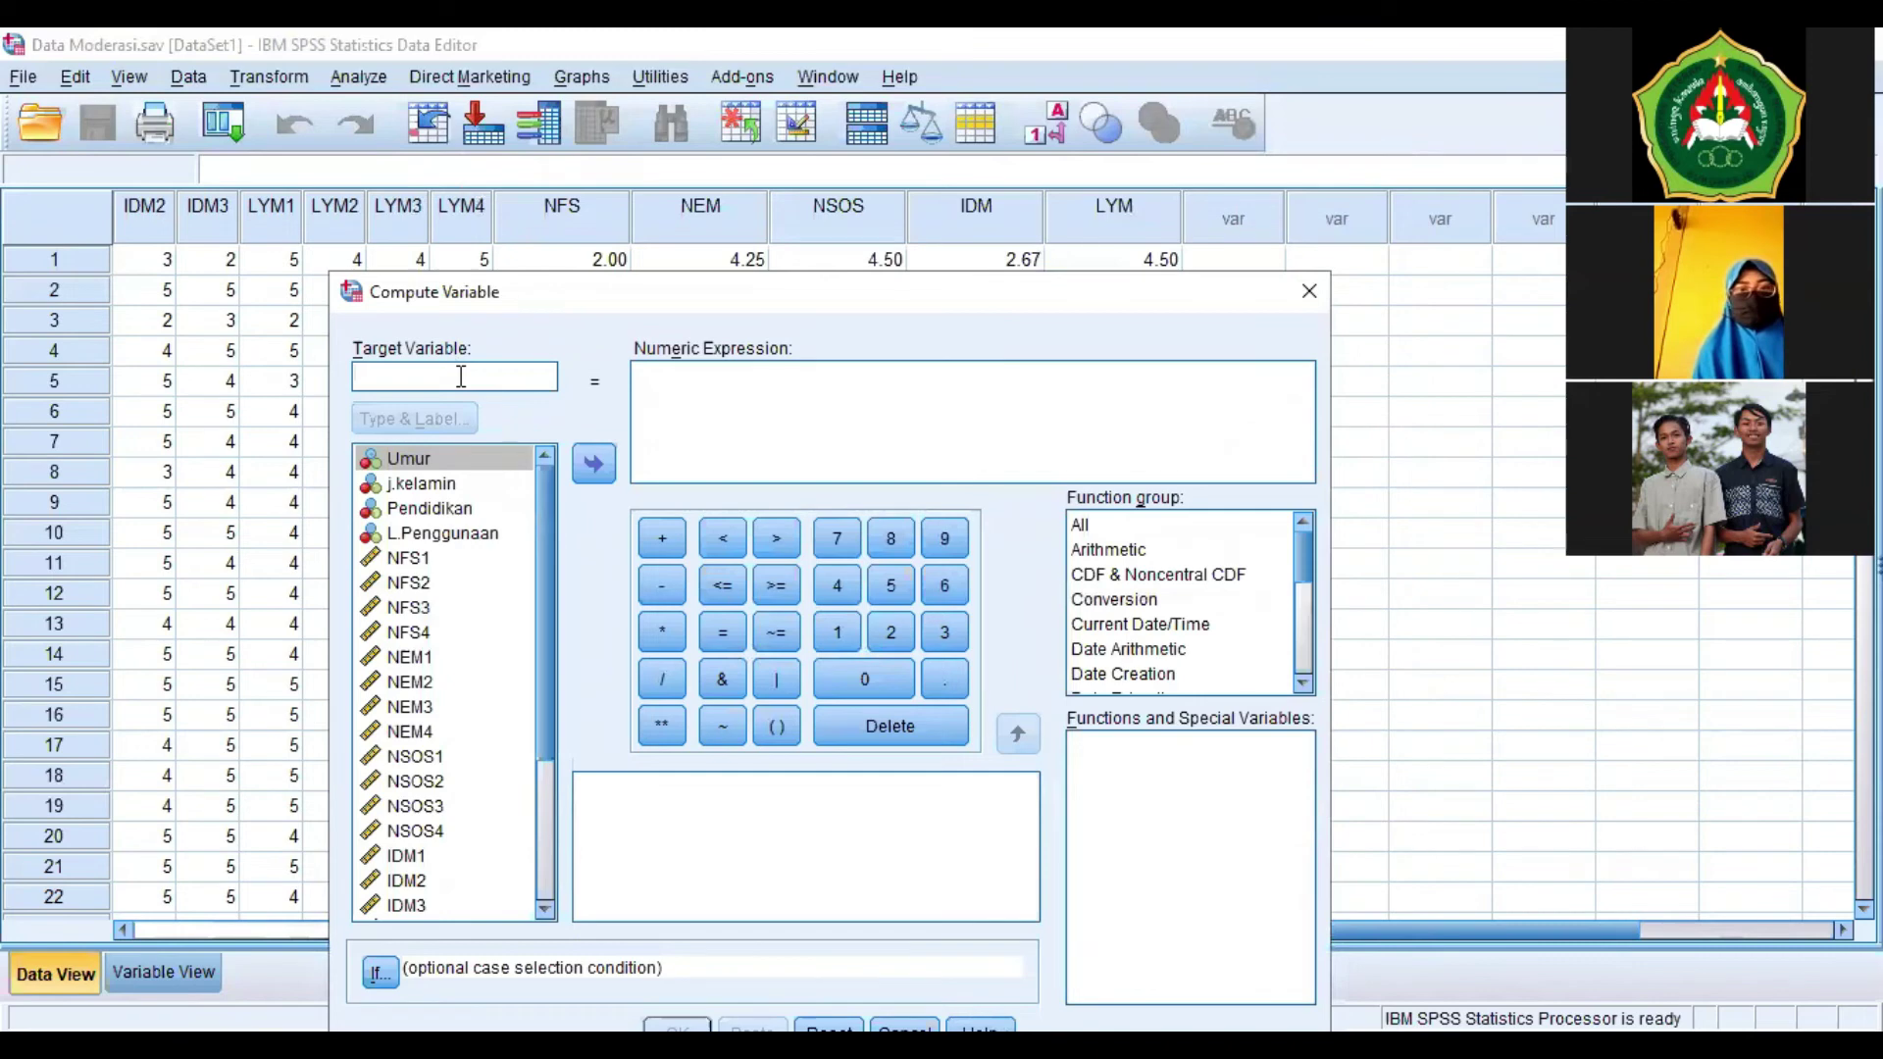
type("NF")
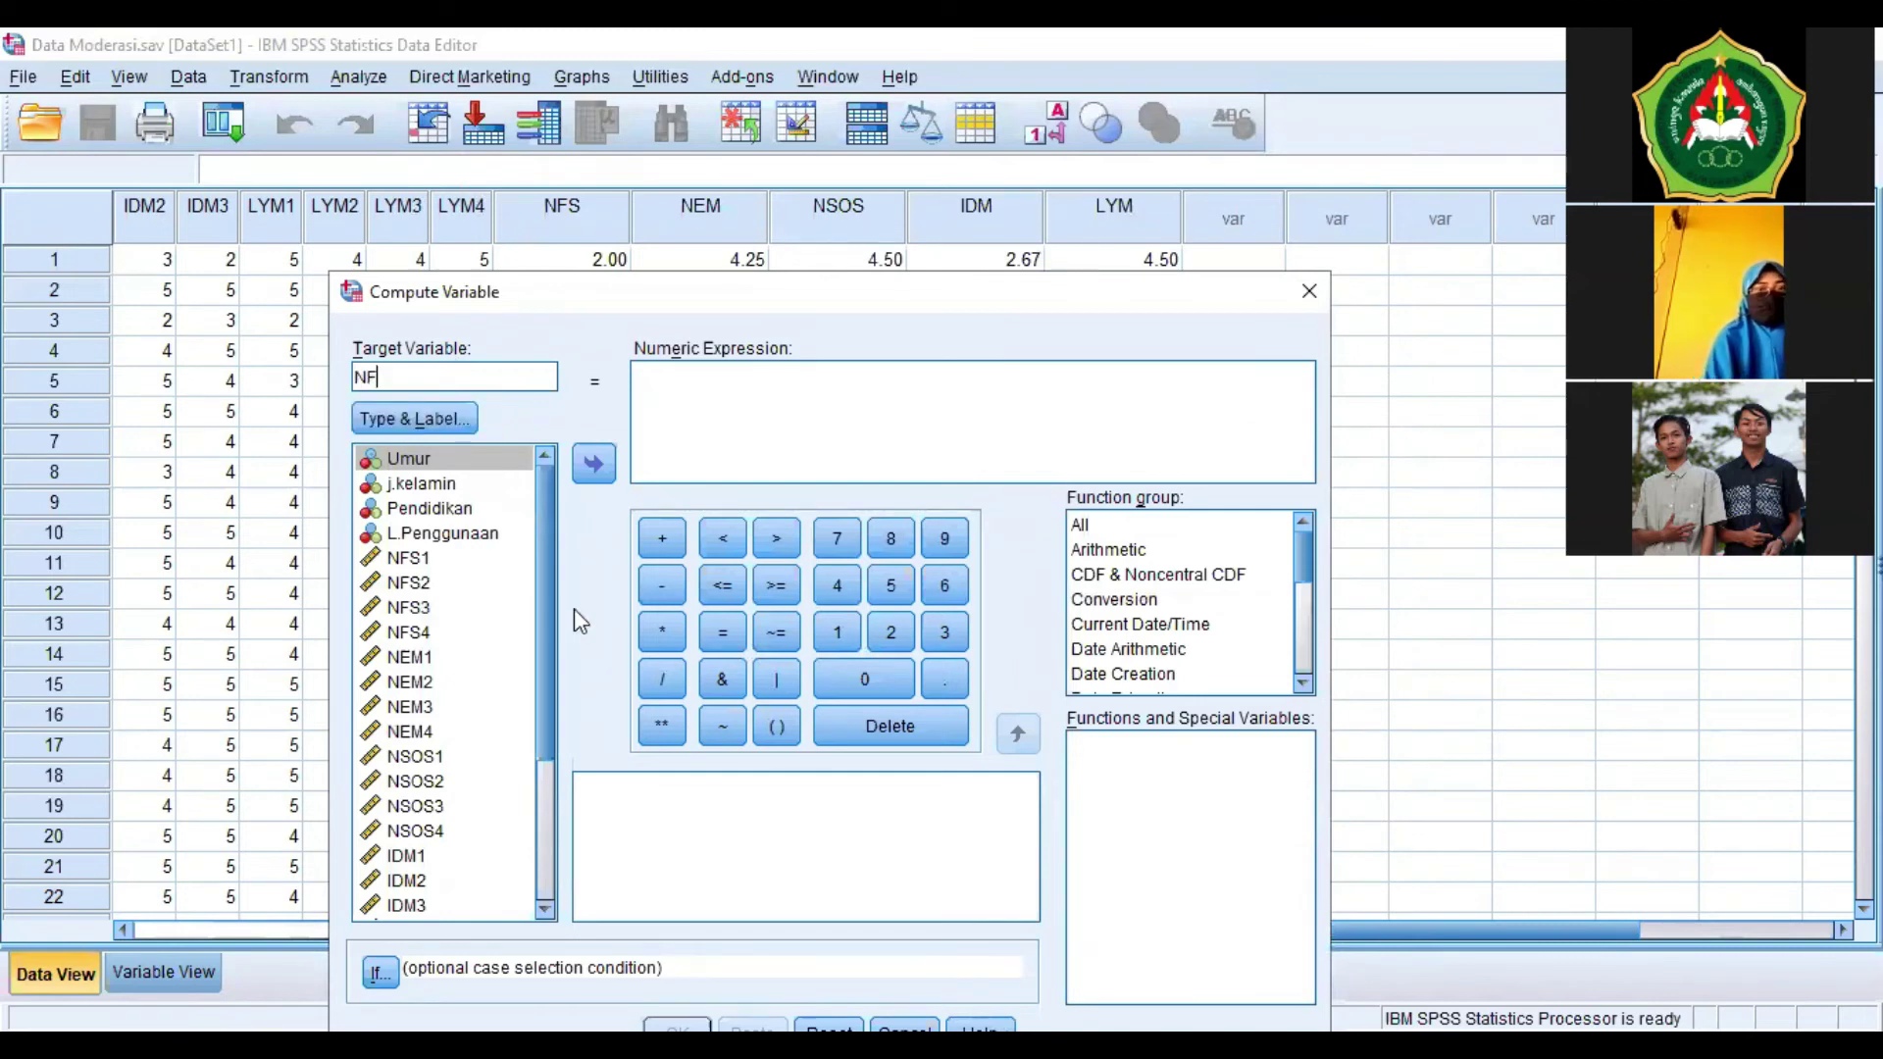
Begin the numeric expression with a pair of parentheses enclosing the sum NFS1 + NFS2.
left_click(731, 377)
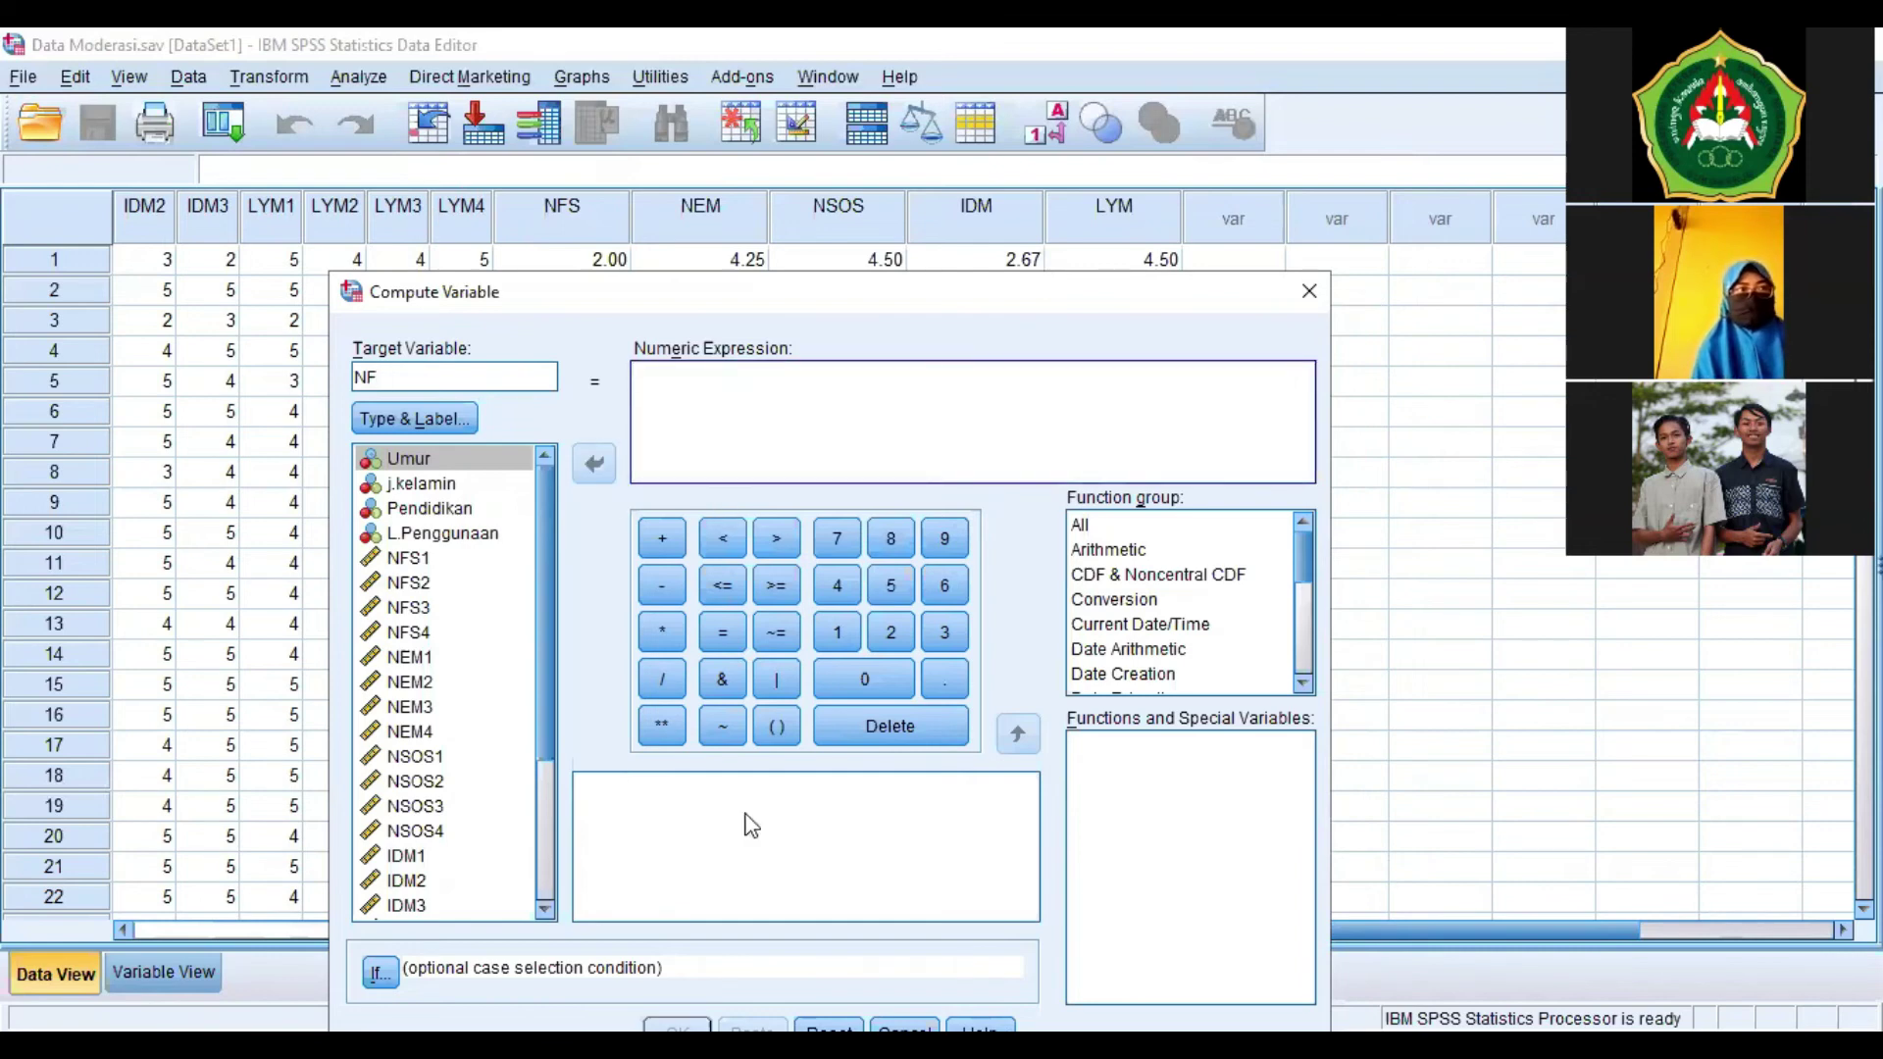
left_click(788, 737)
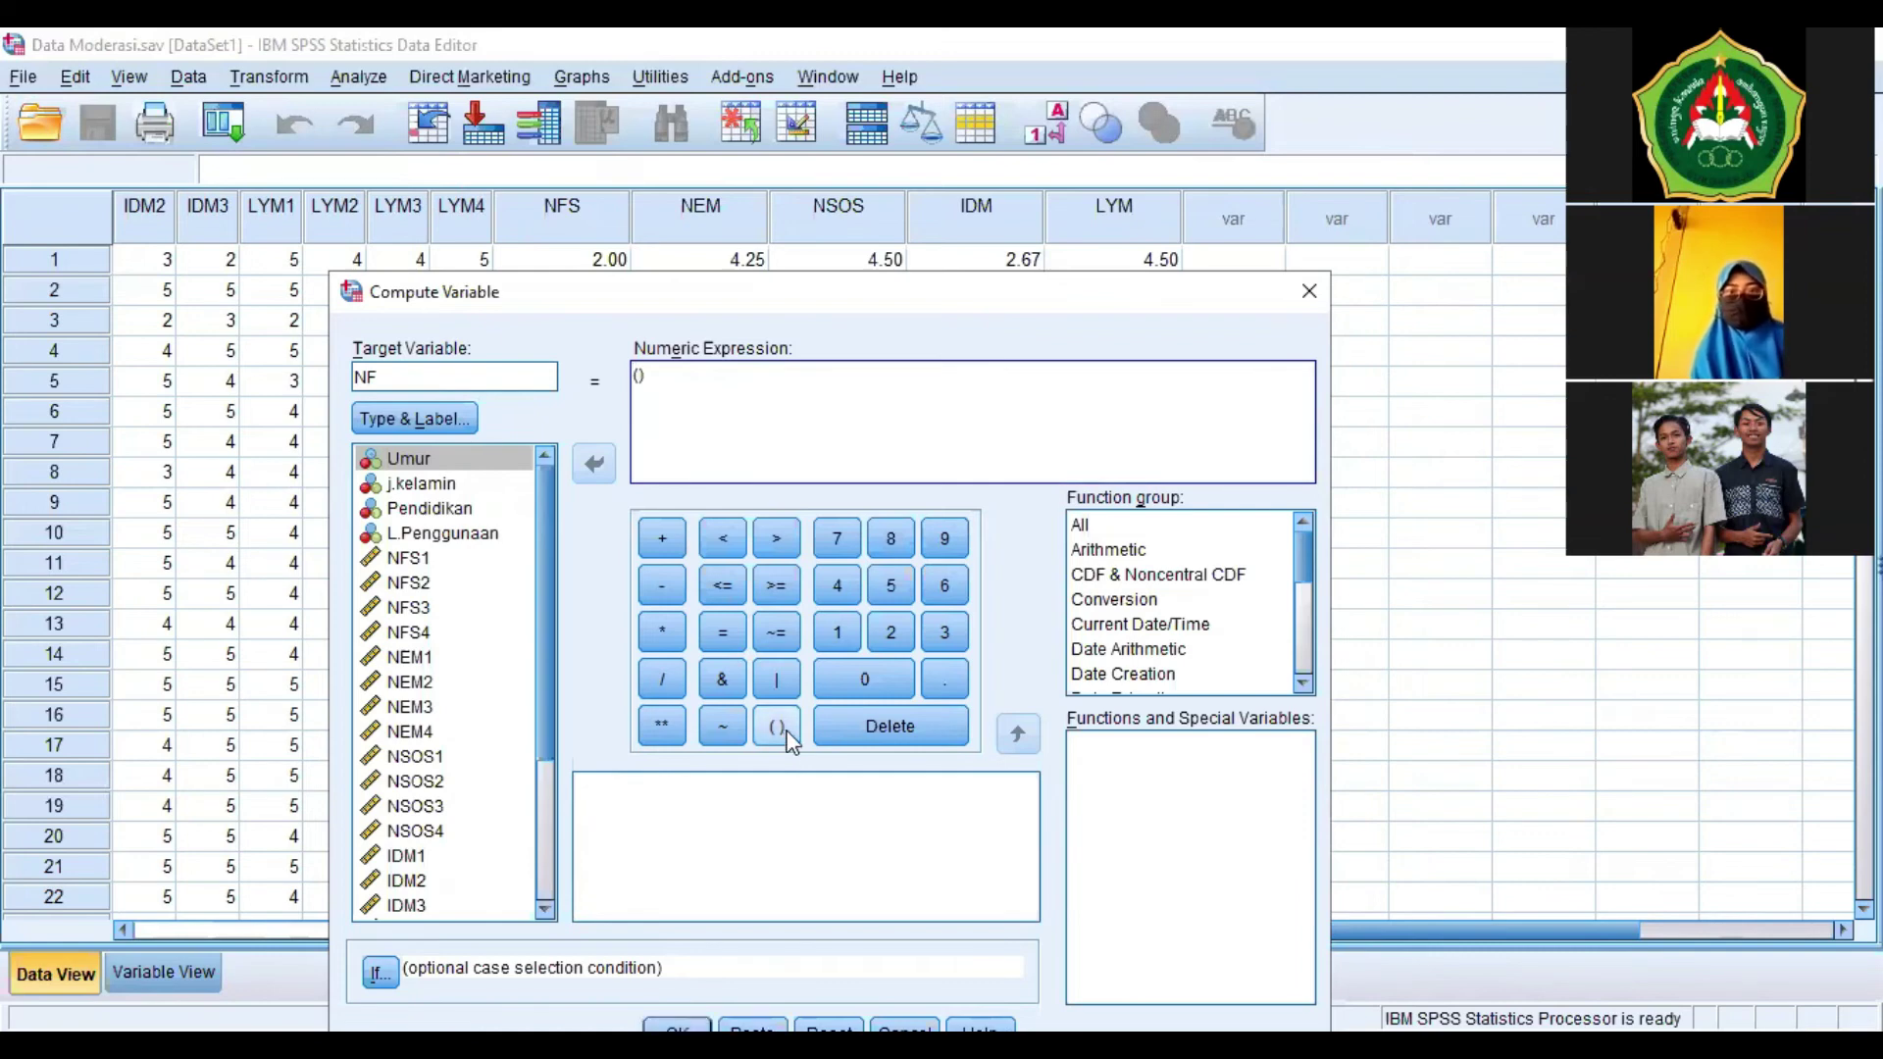
key("shift+Tab")
left_click(419, 559)
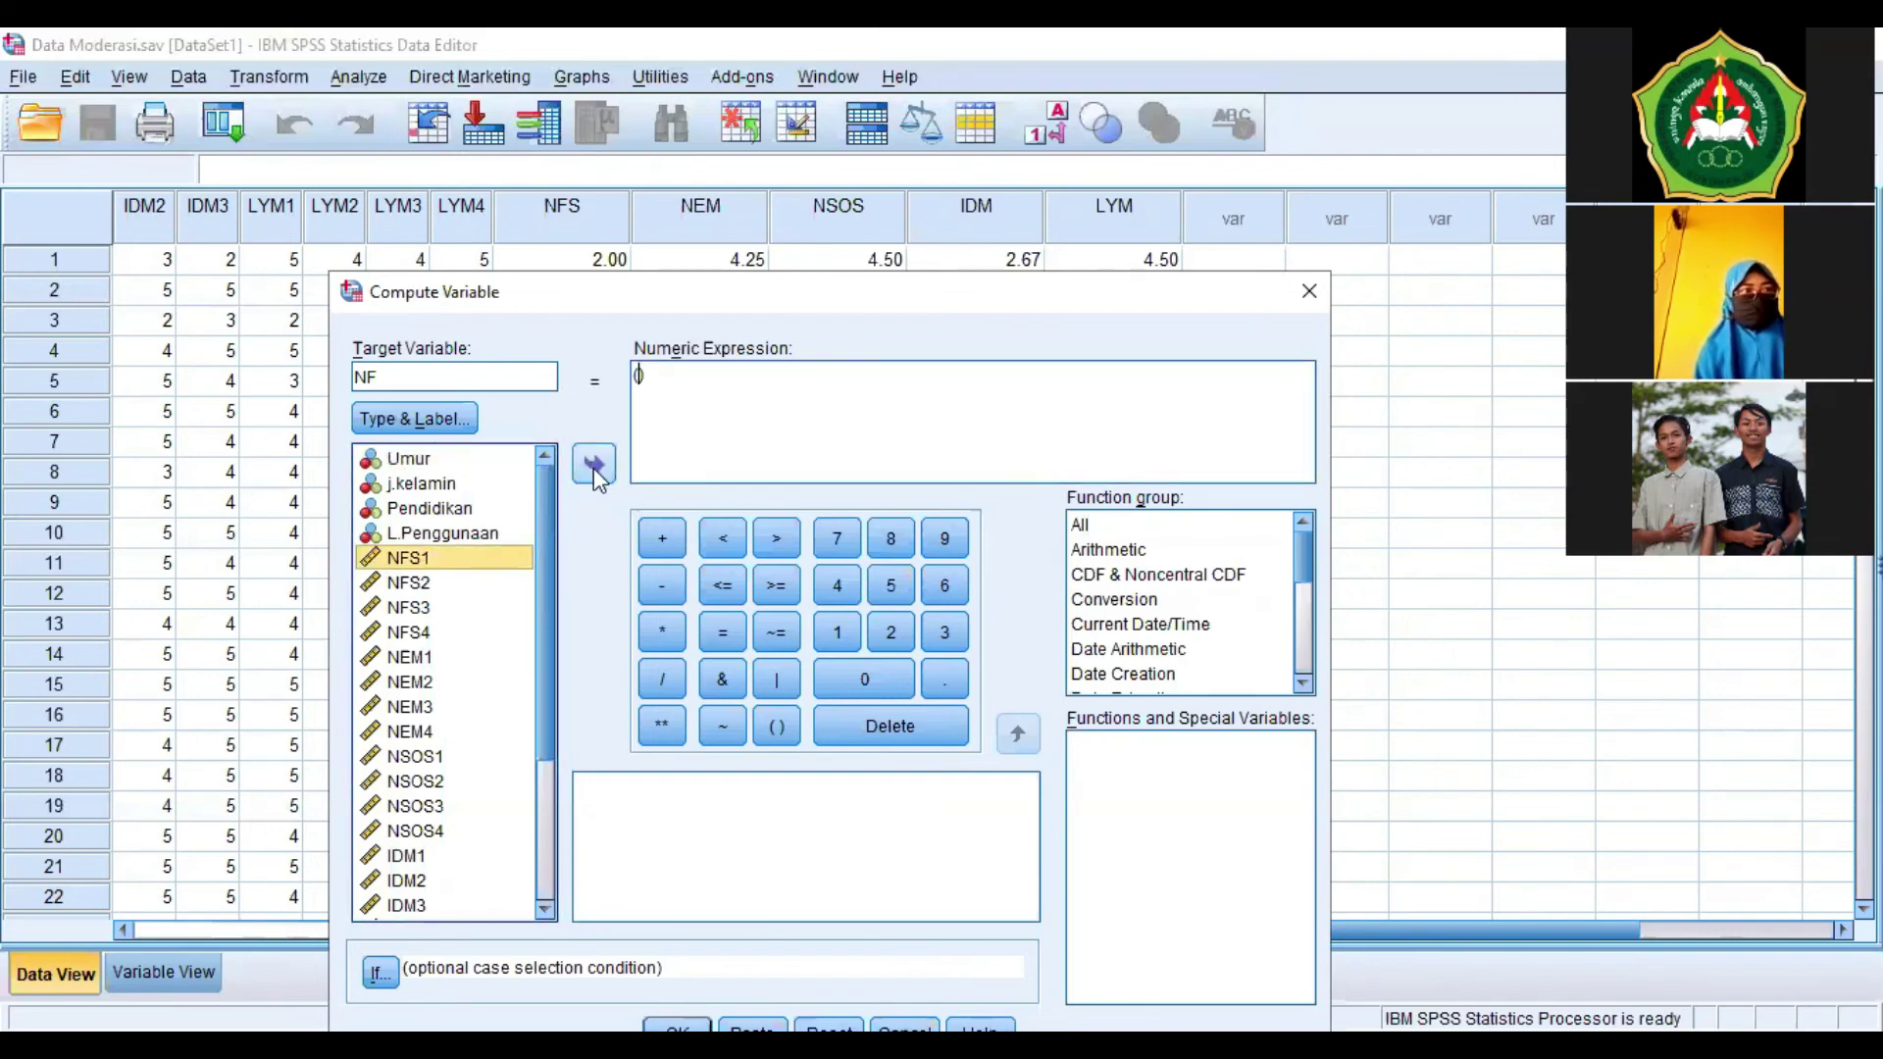
left_click(593, 468)
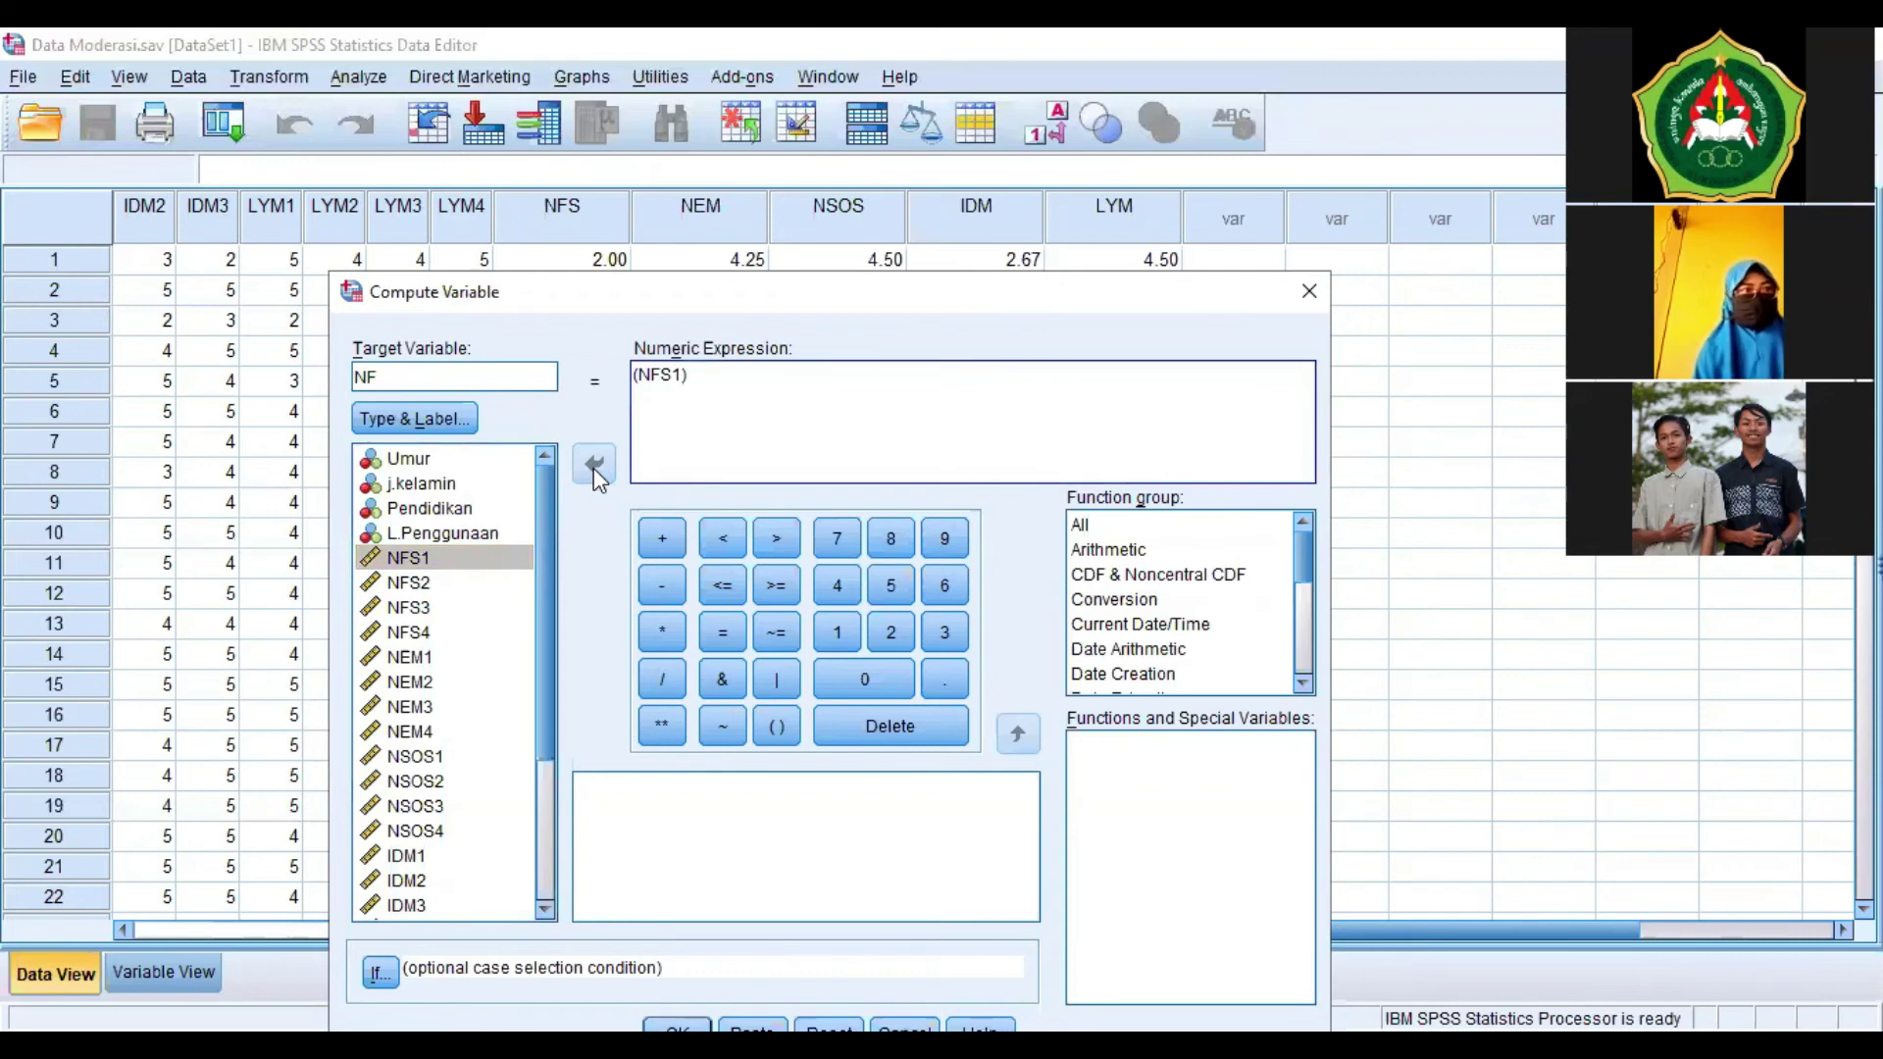
left_click(668, 539)
left_click(410, 585)
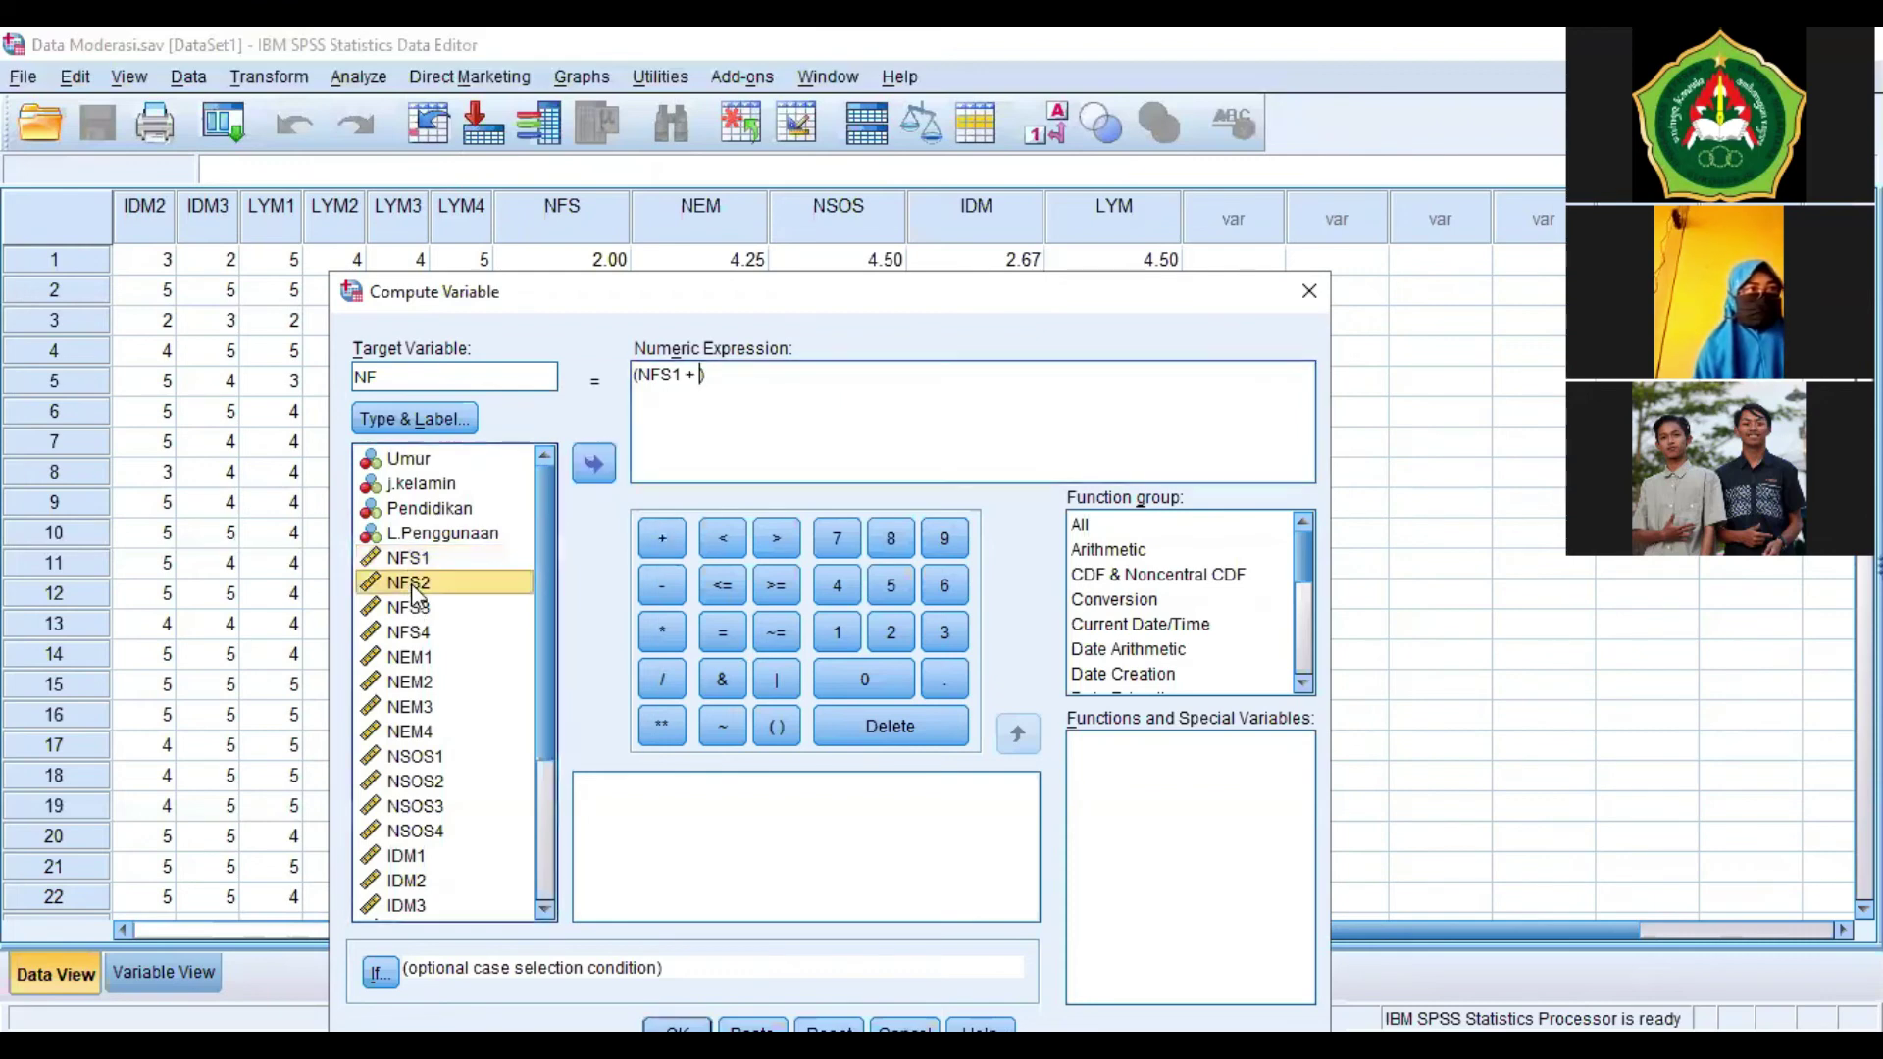
left_click(592, 465)
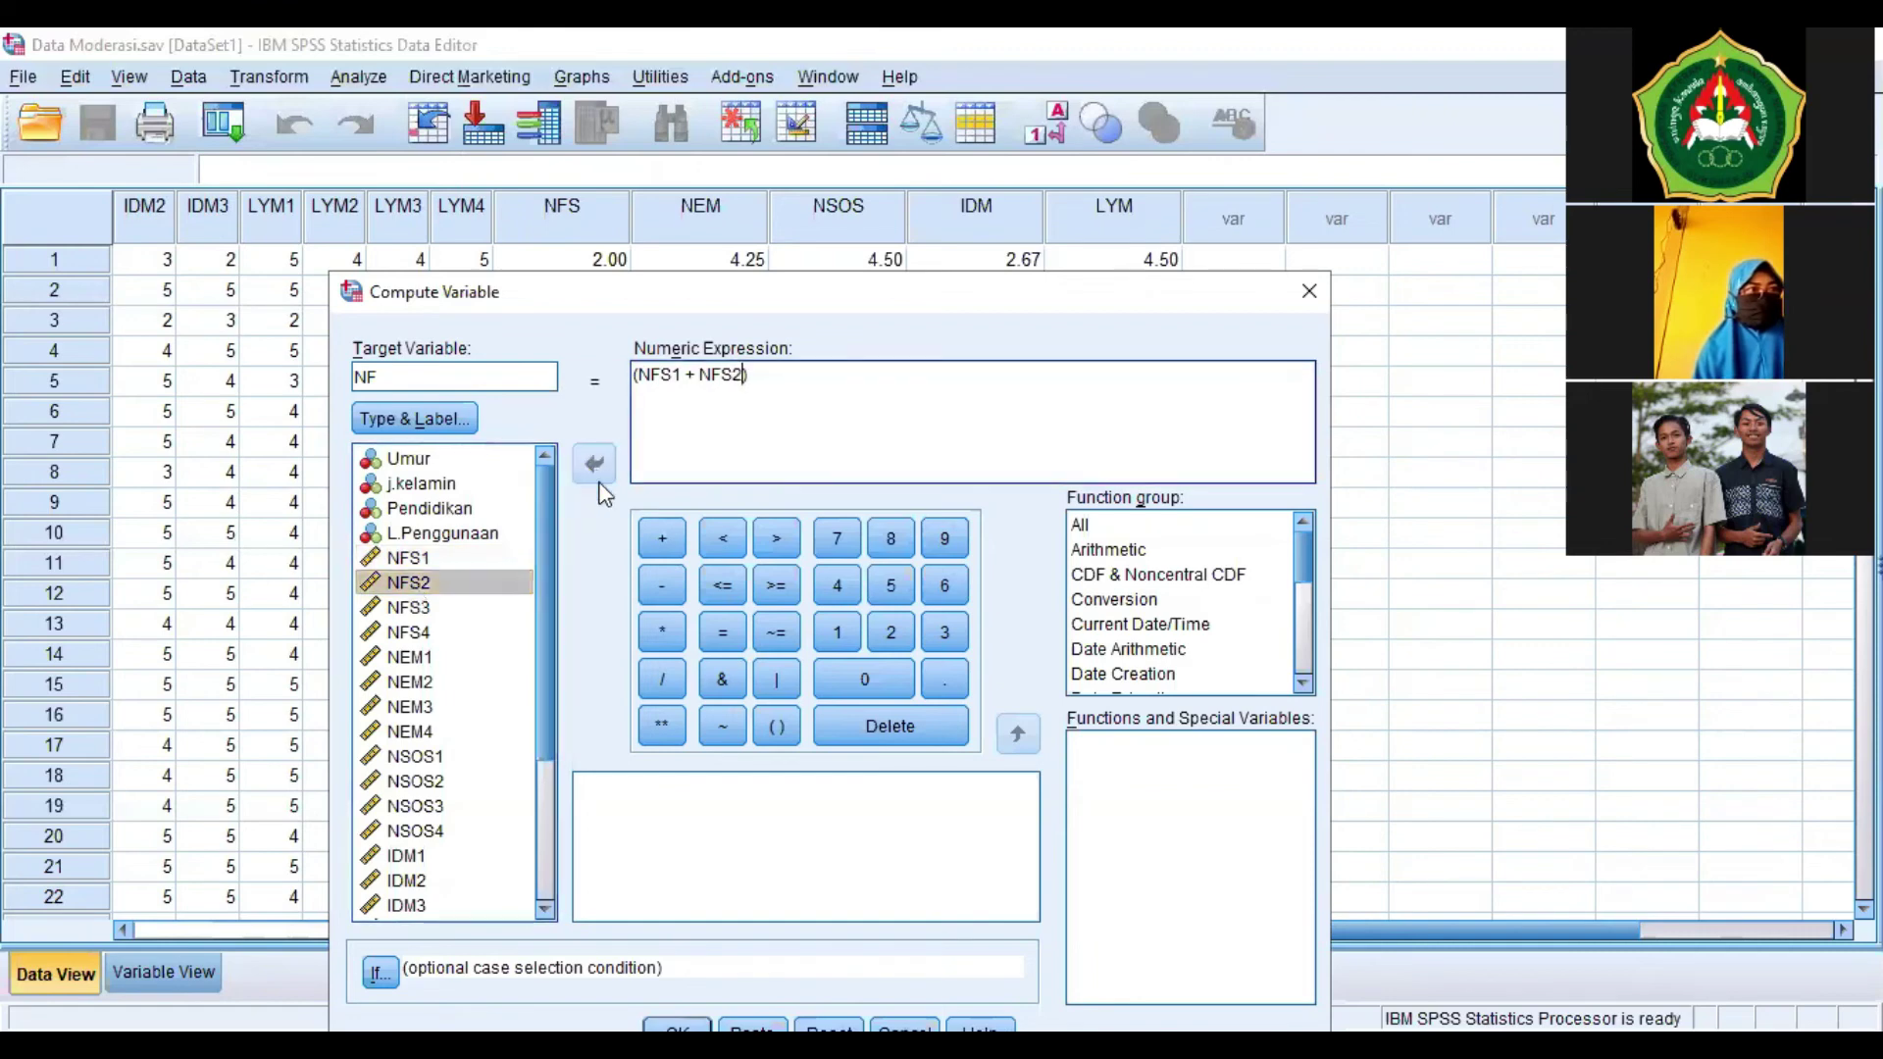
Extend the sum inside the parentheses with NFS3 and NFS4.
left_click(659, 537)
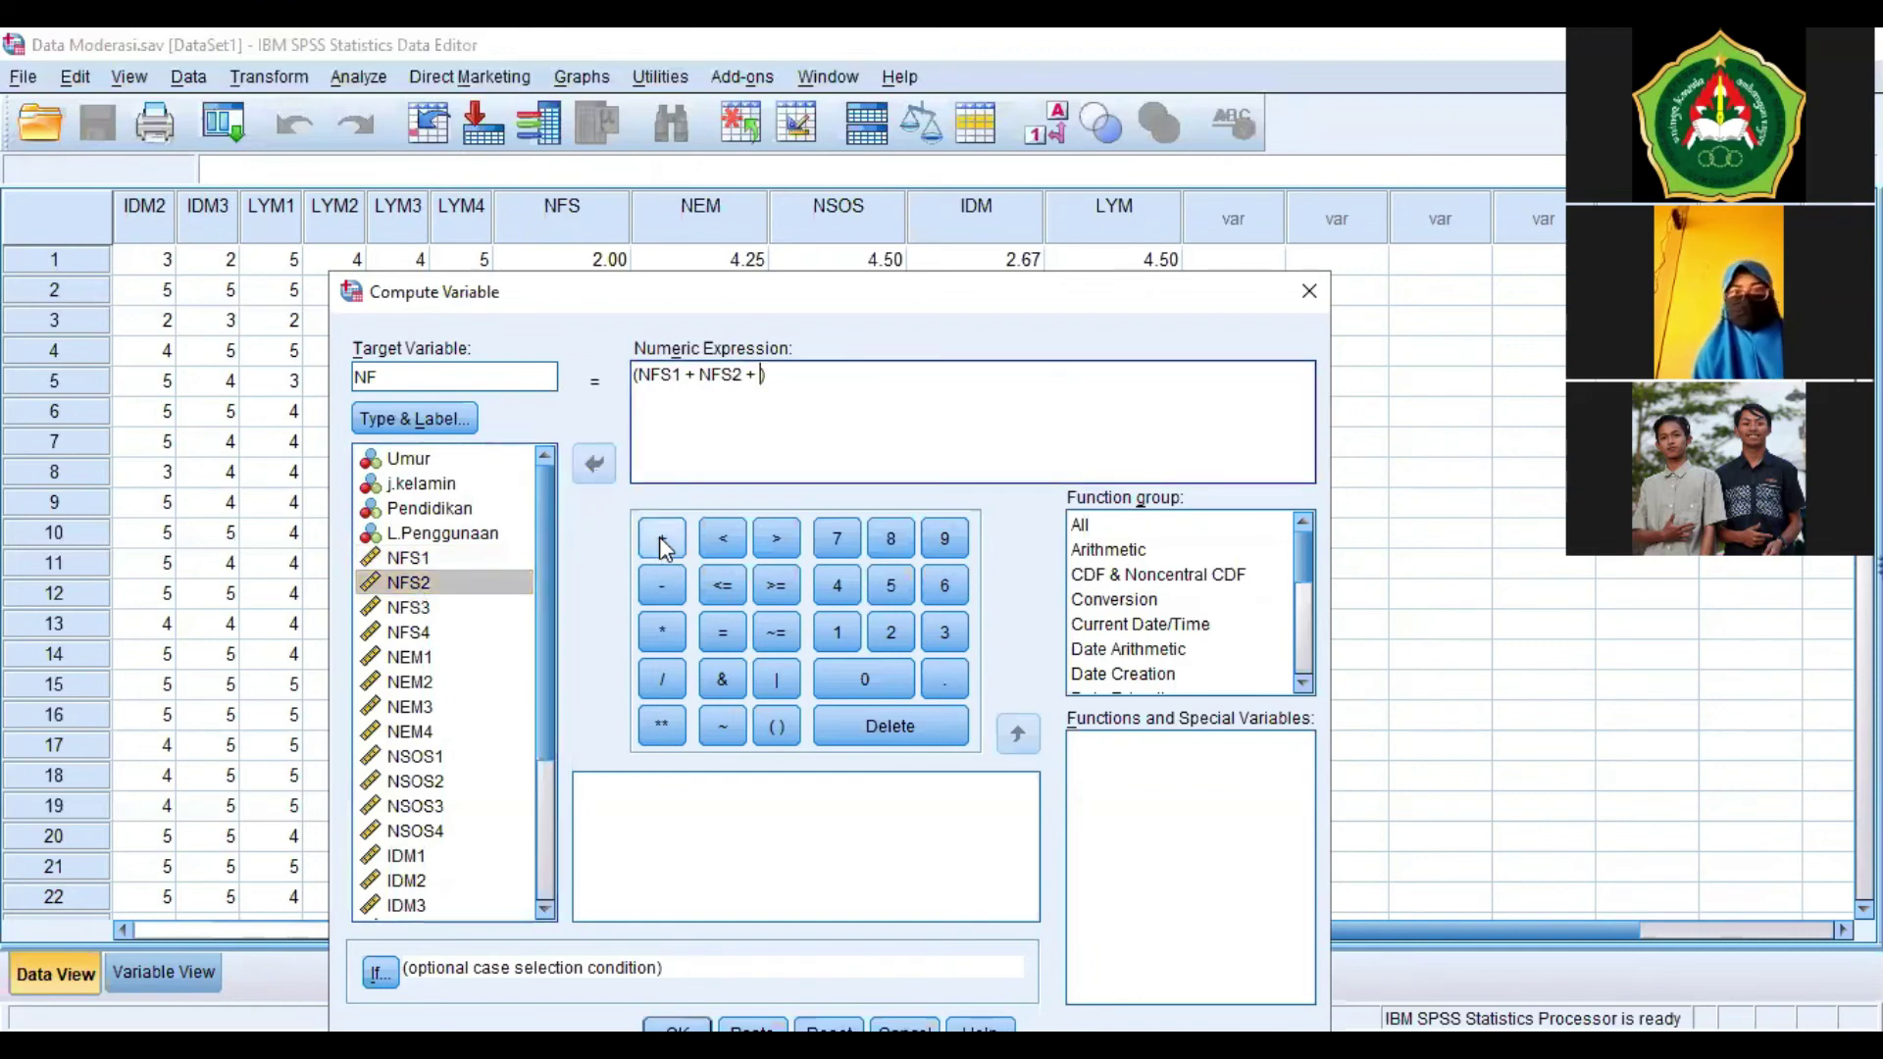
left_click(413, 611)
left_click(593, 464)
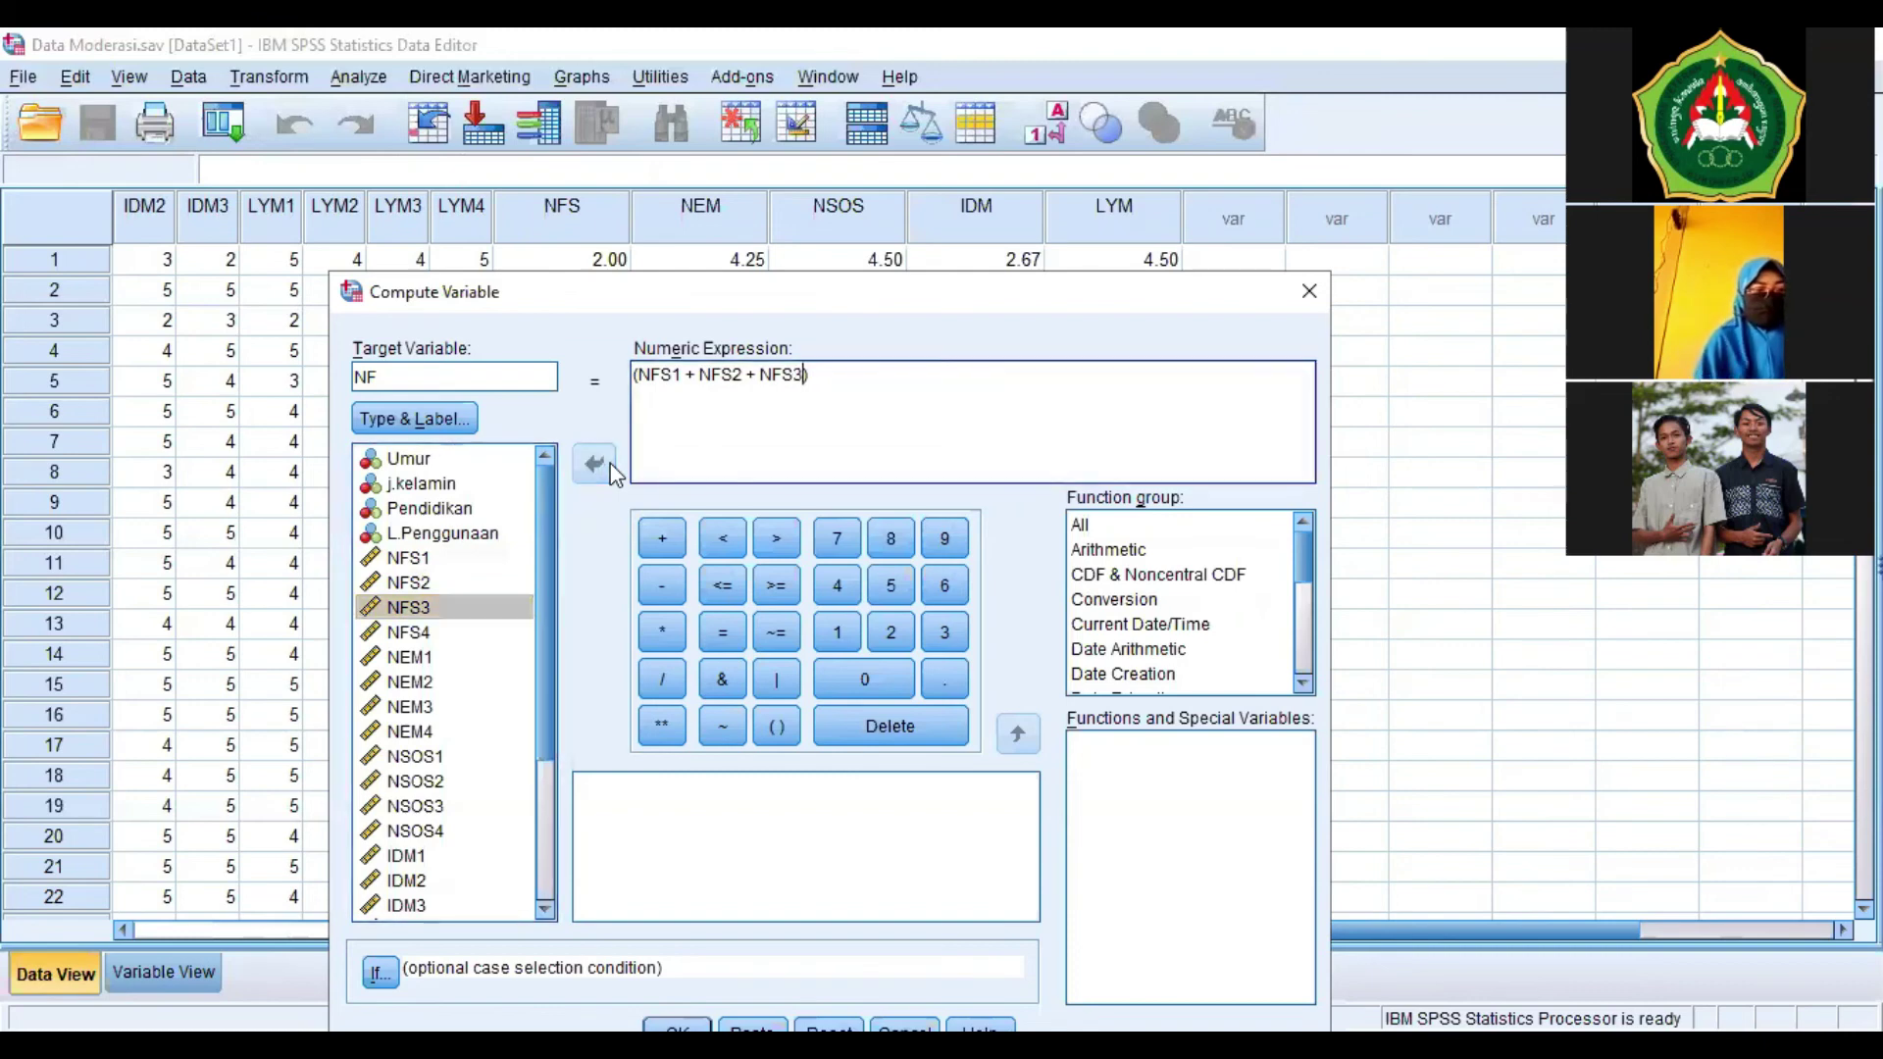
left_click(666, 541)
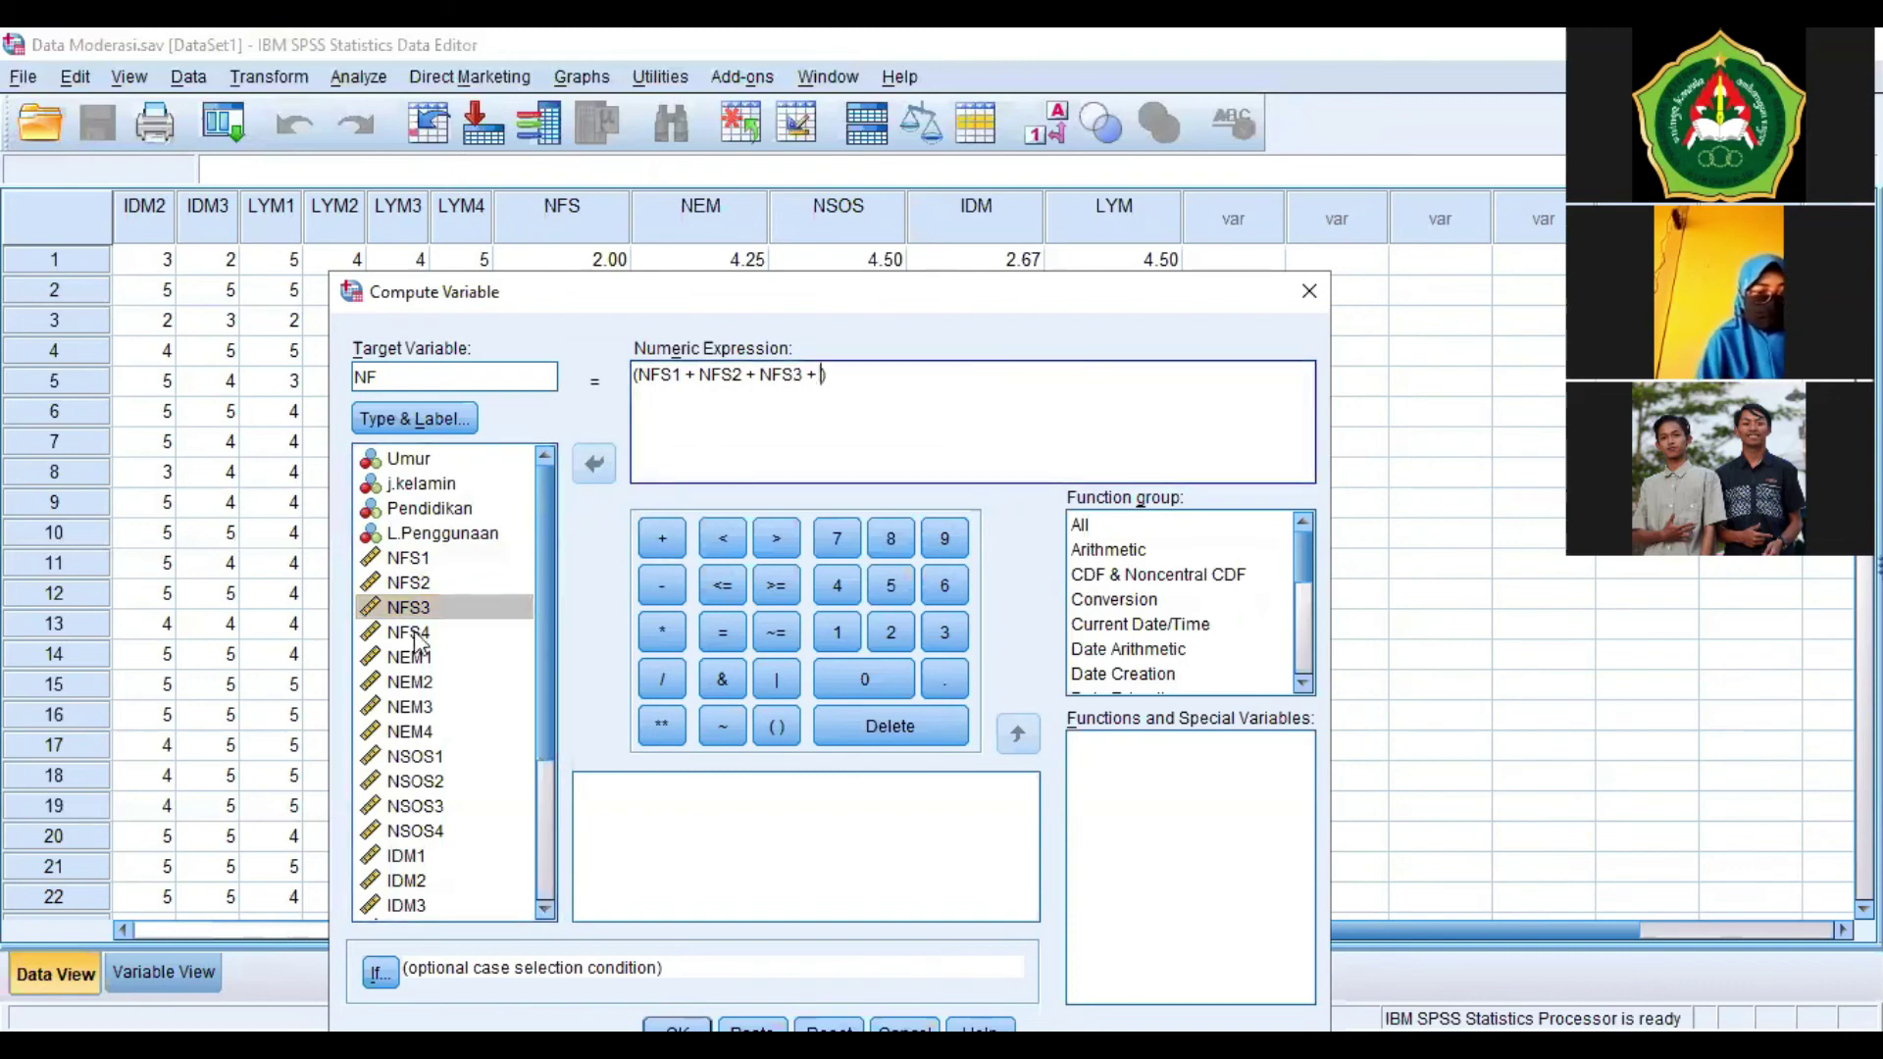
left_click(414, 633)
left_click(594, 465)
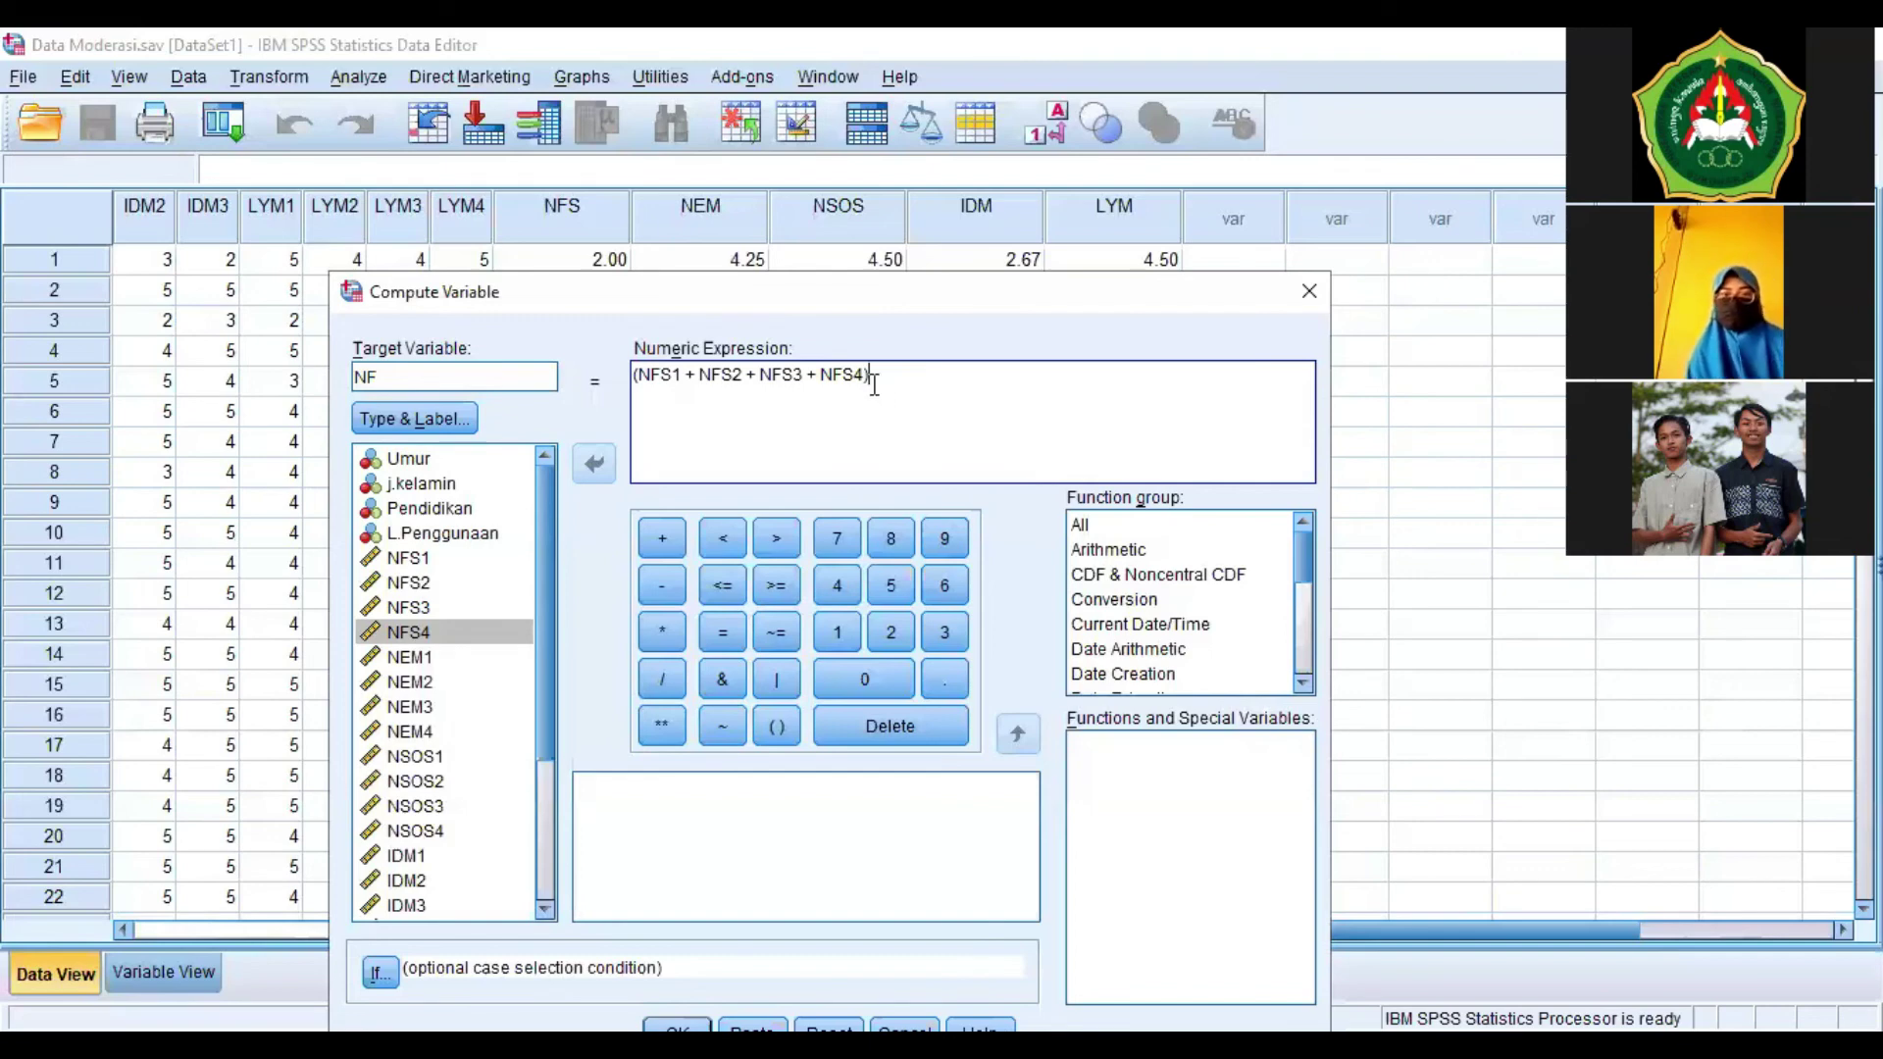
Divide the parenthesised sum of the NFS items by 4 and compute the NF variable.
left_click(661, 680)
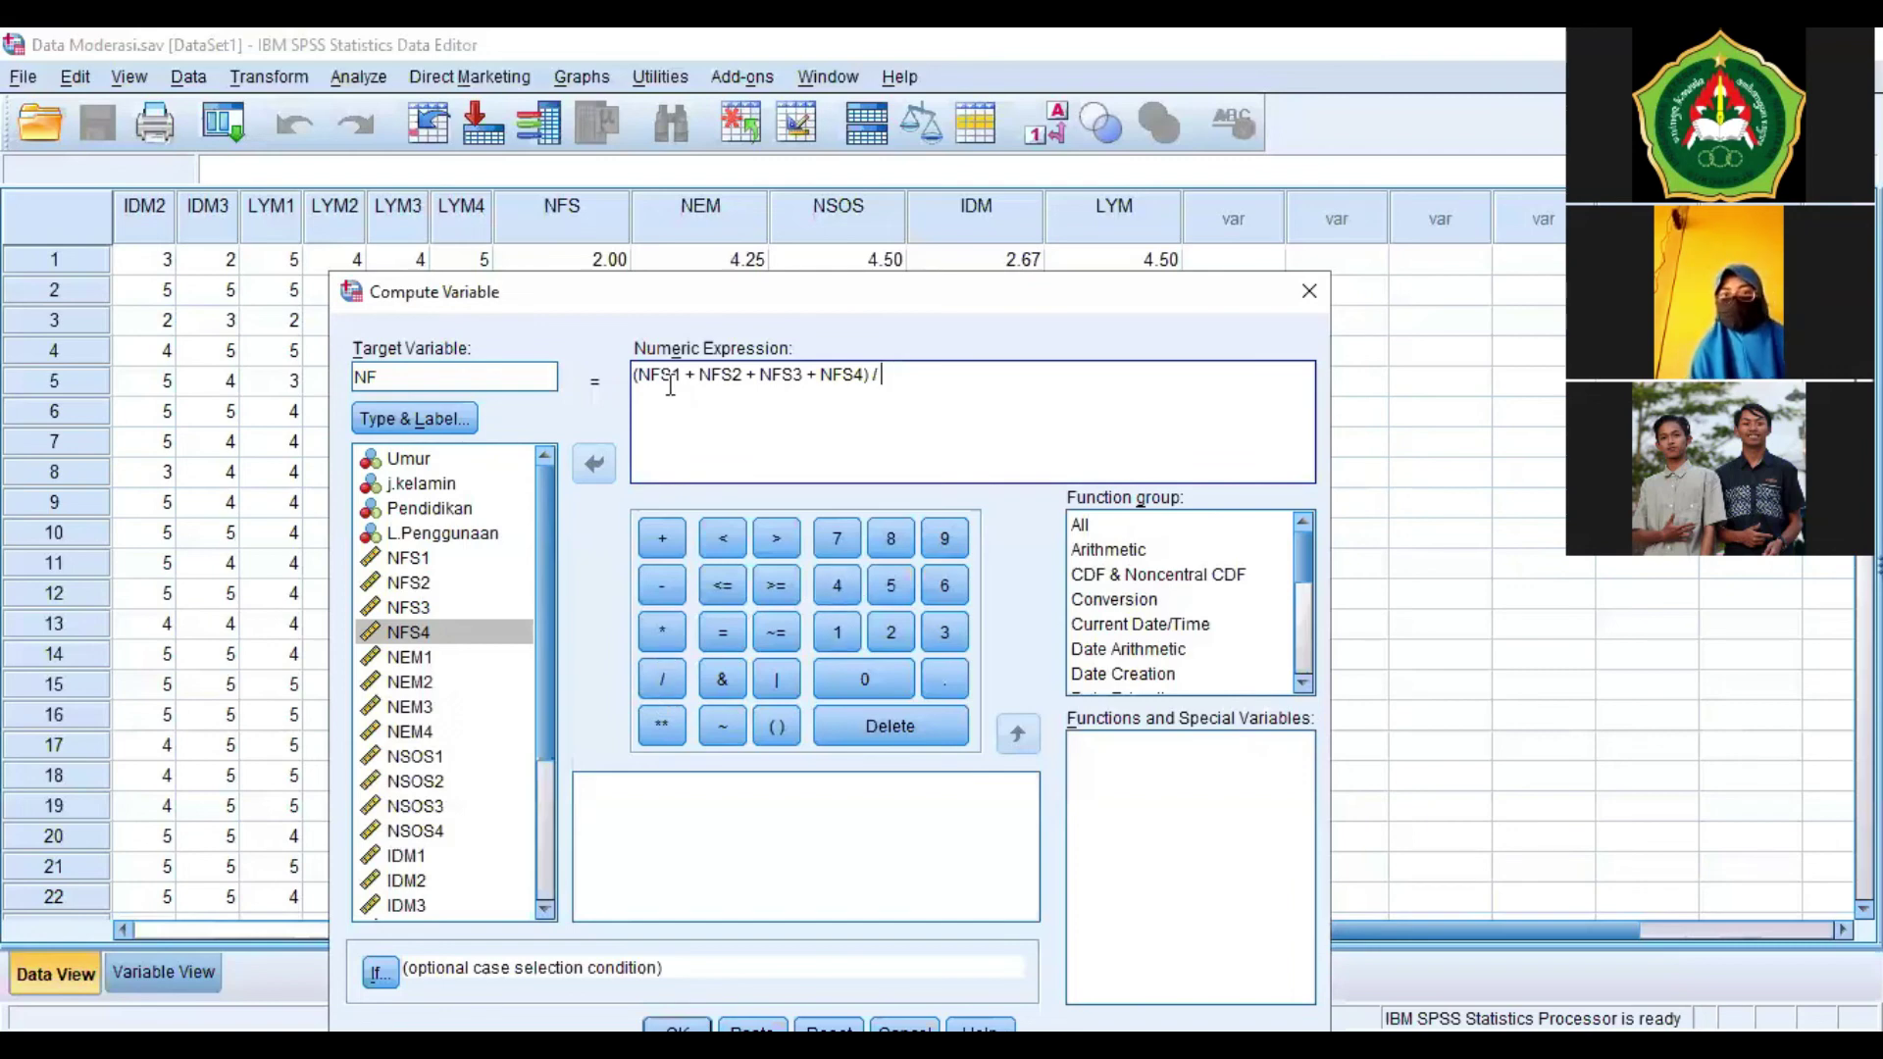
left_click(835, 584)
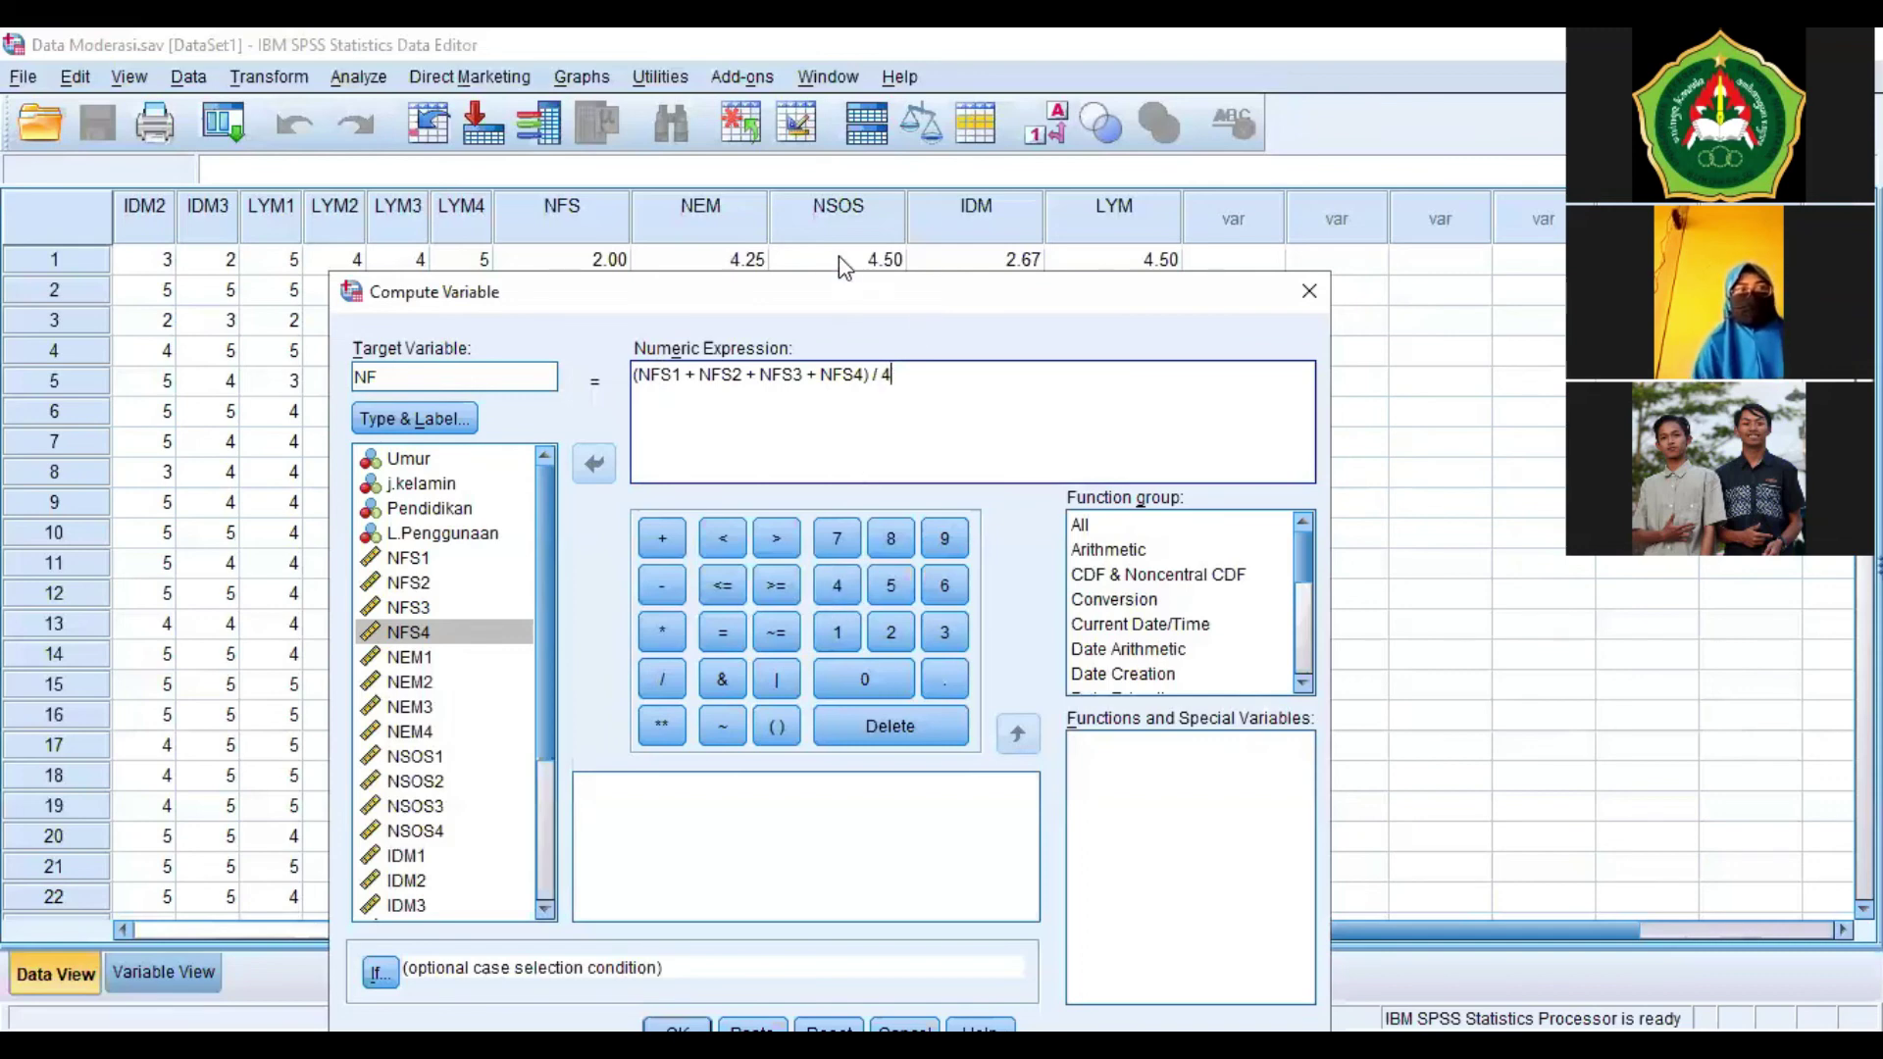
left_click_drag(841, 283, 854, 83)
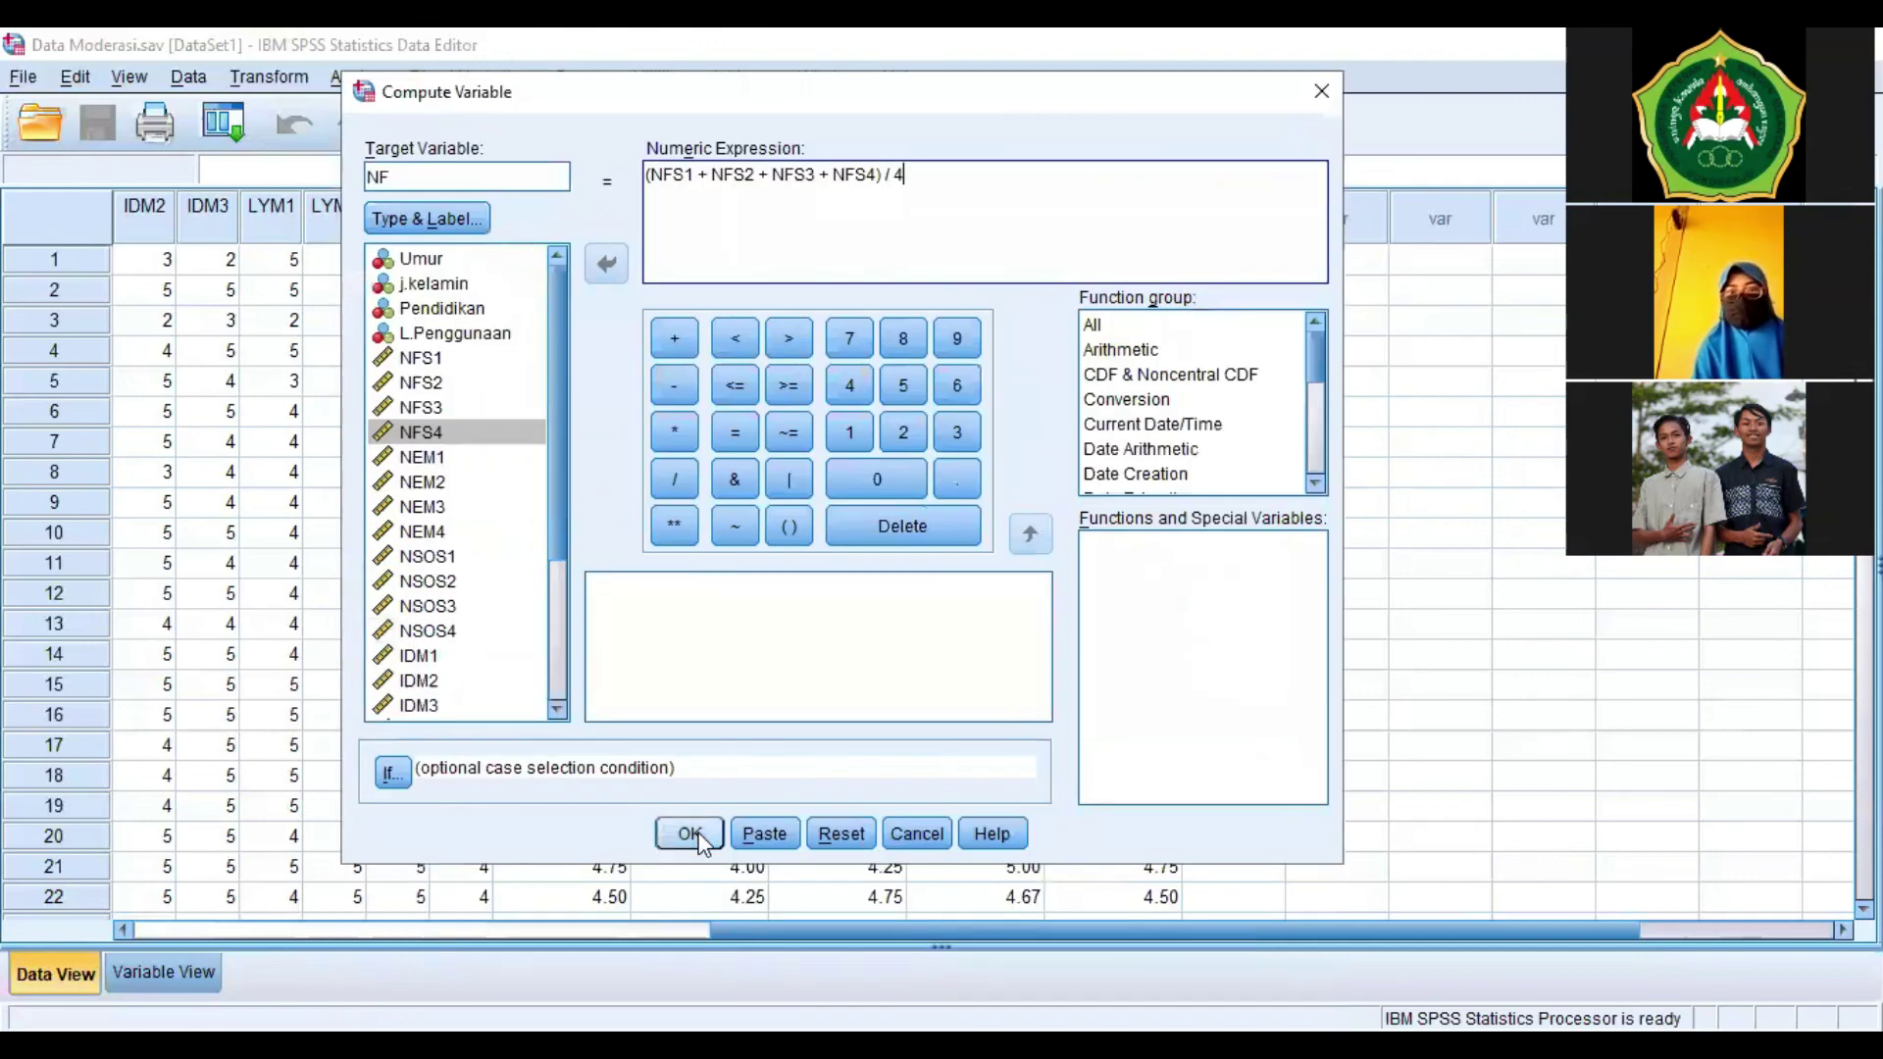
left_click(700, 836)
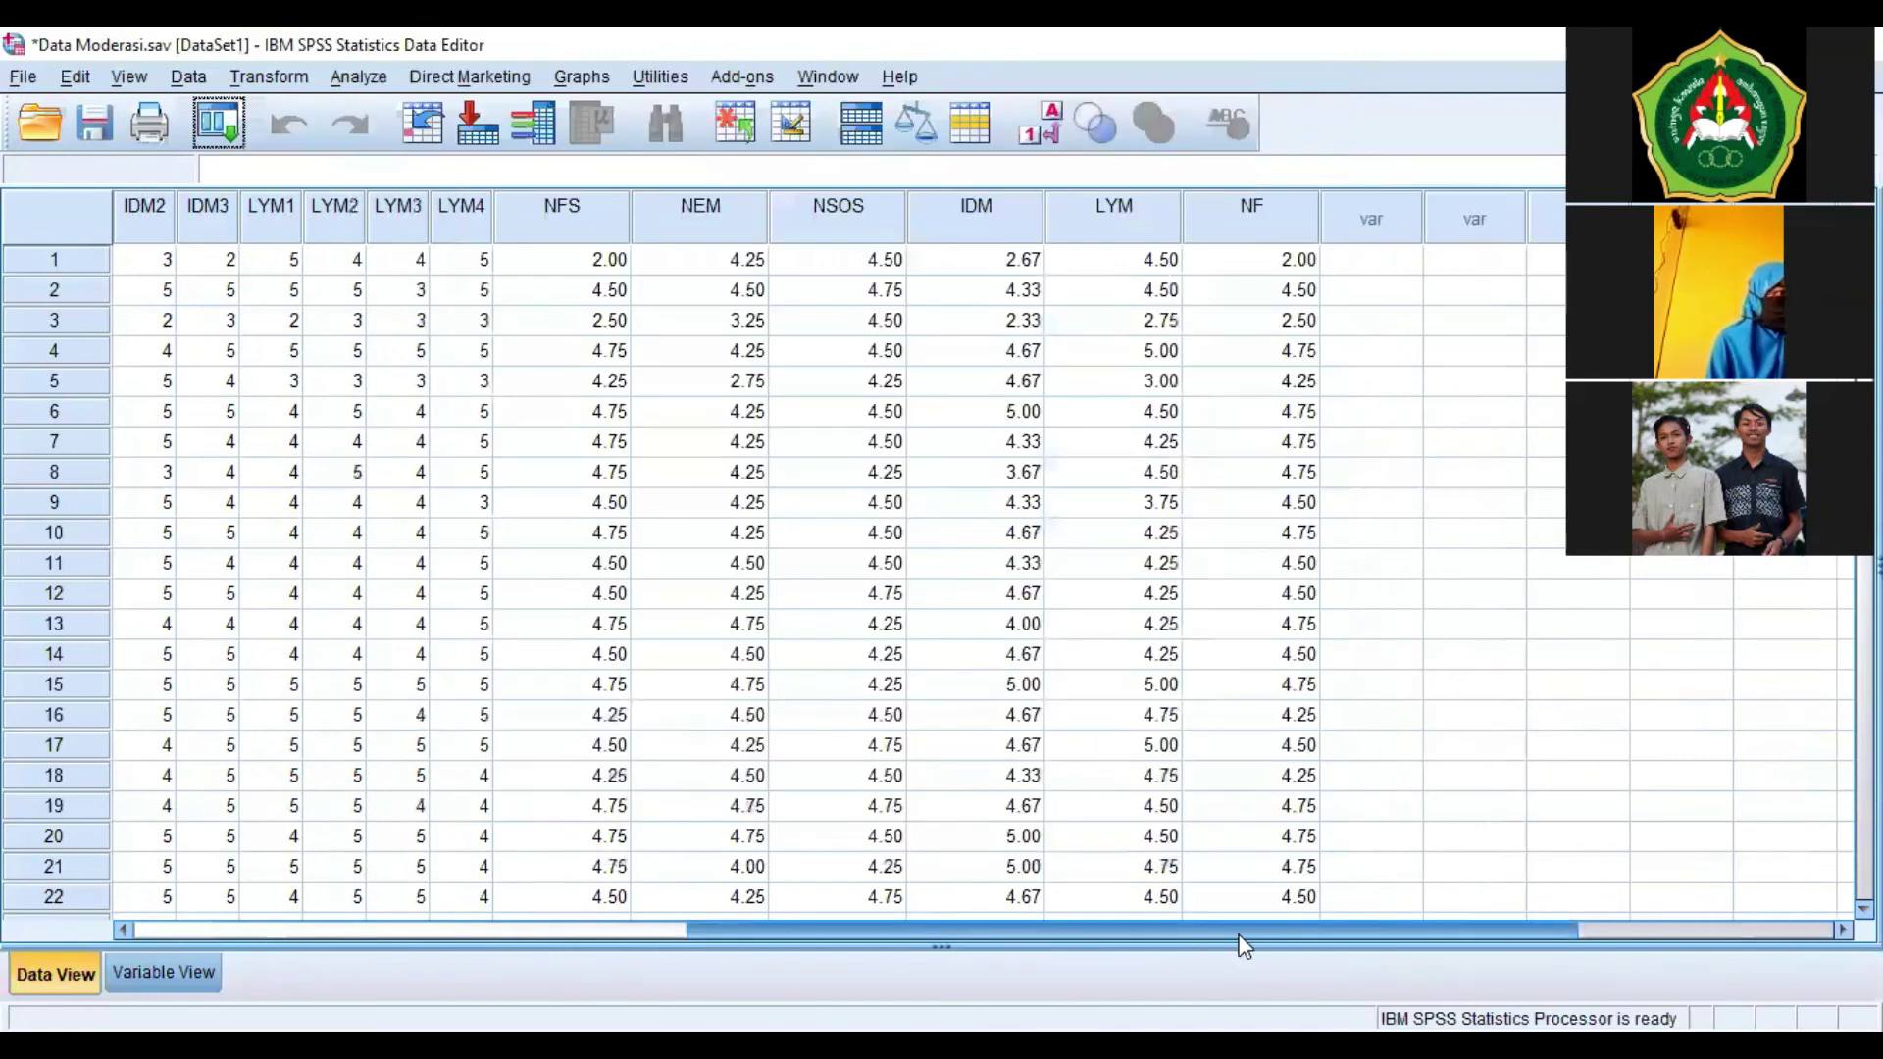
Delete the computed NF variable from the data set.
left_click_drag(1204, 931, 1290, 943)
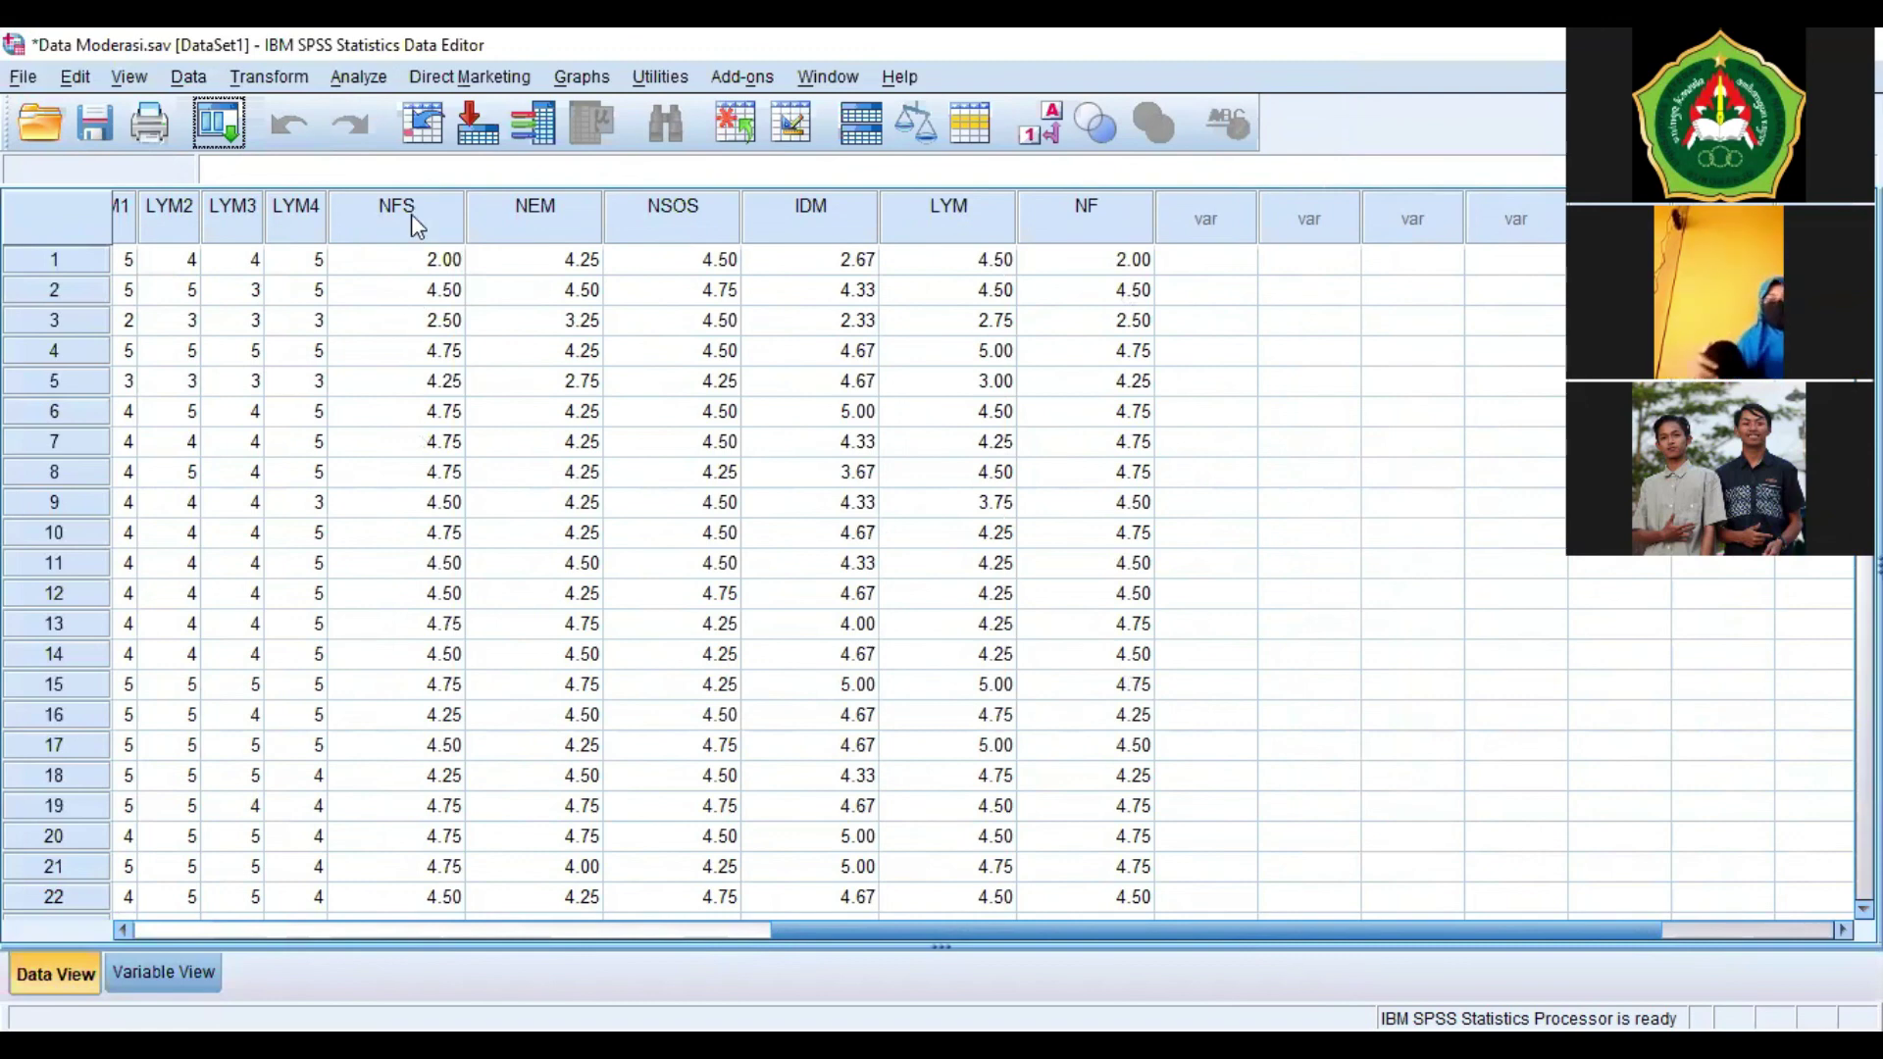
left_click(1131, 222)
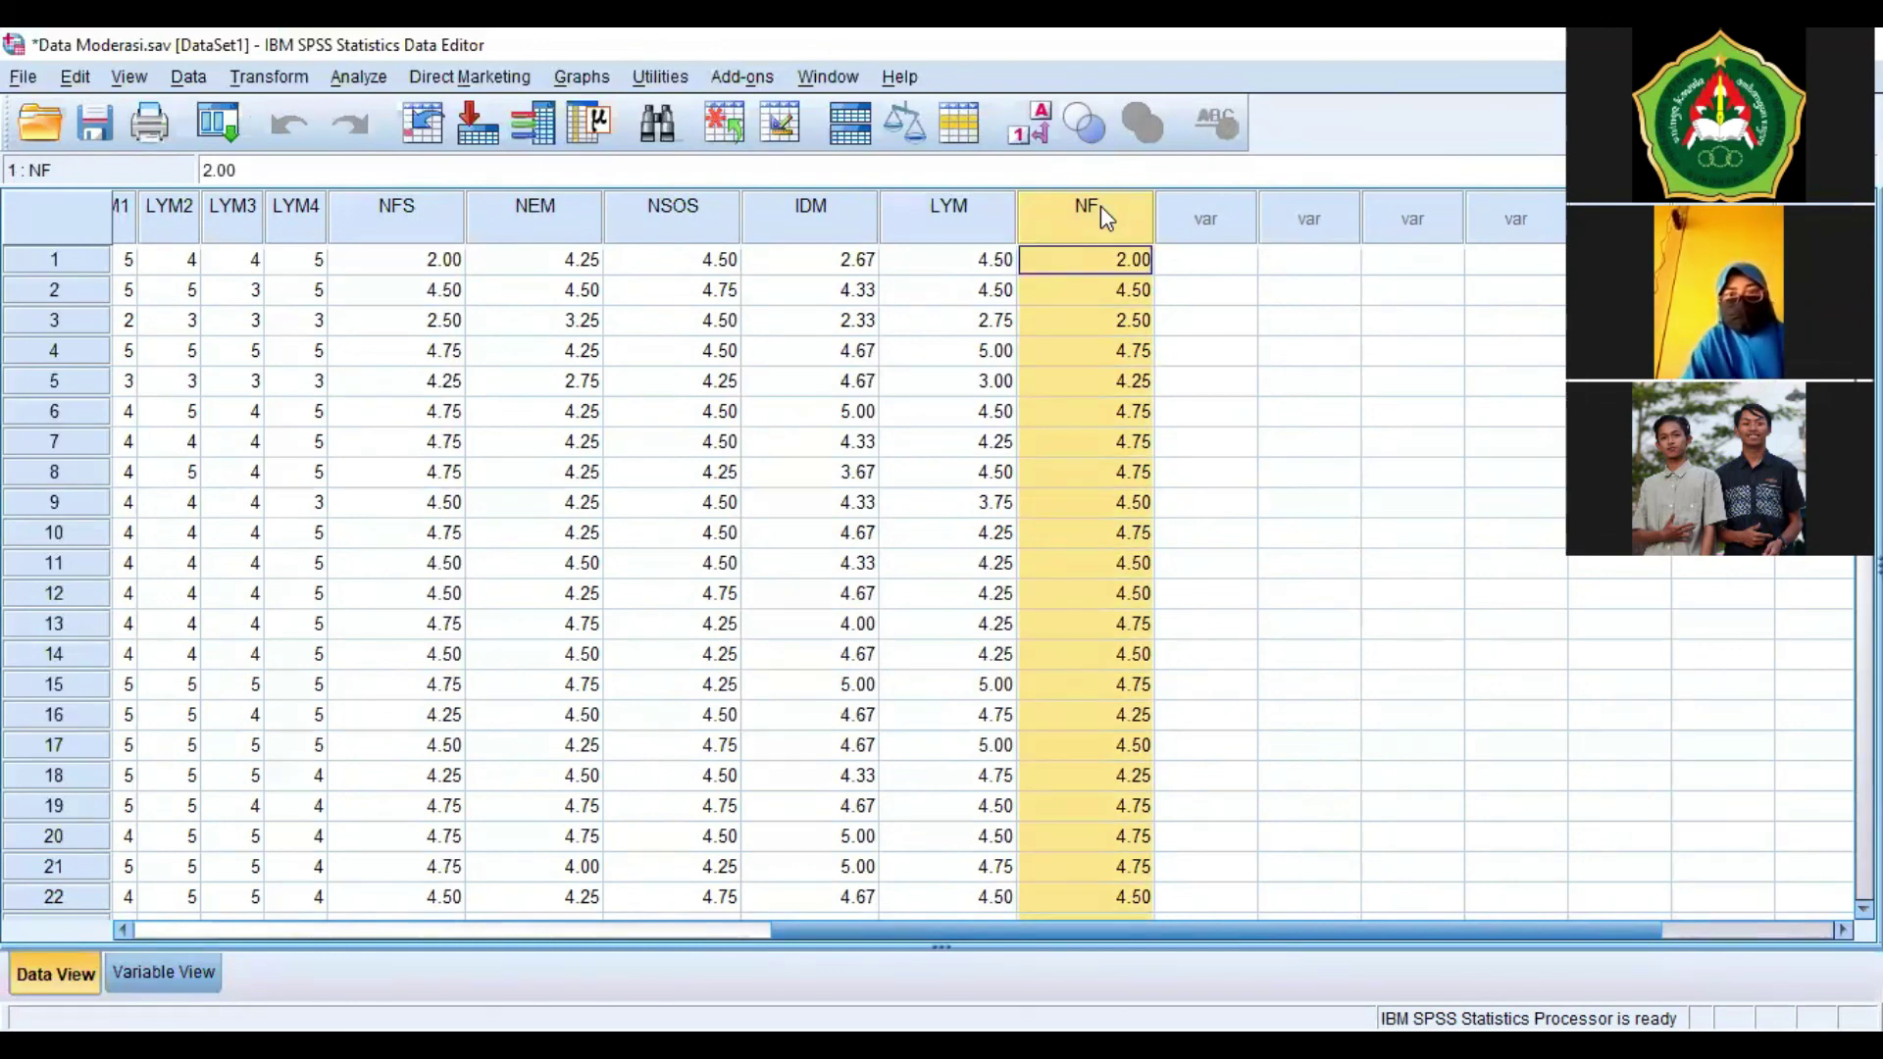
key("Delete")
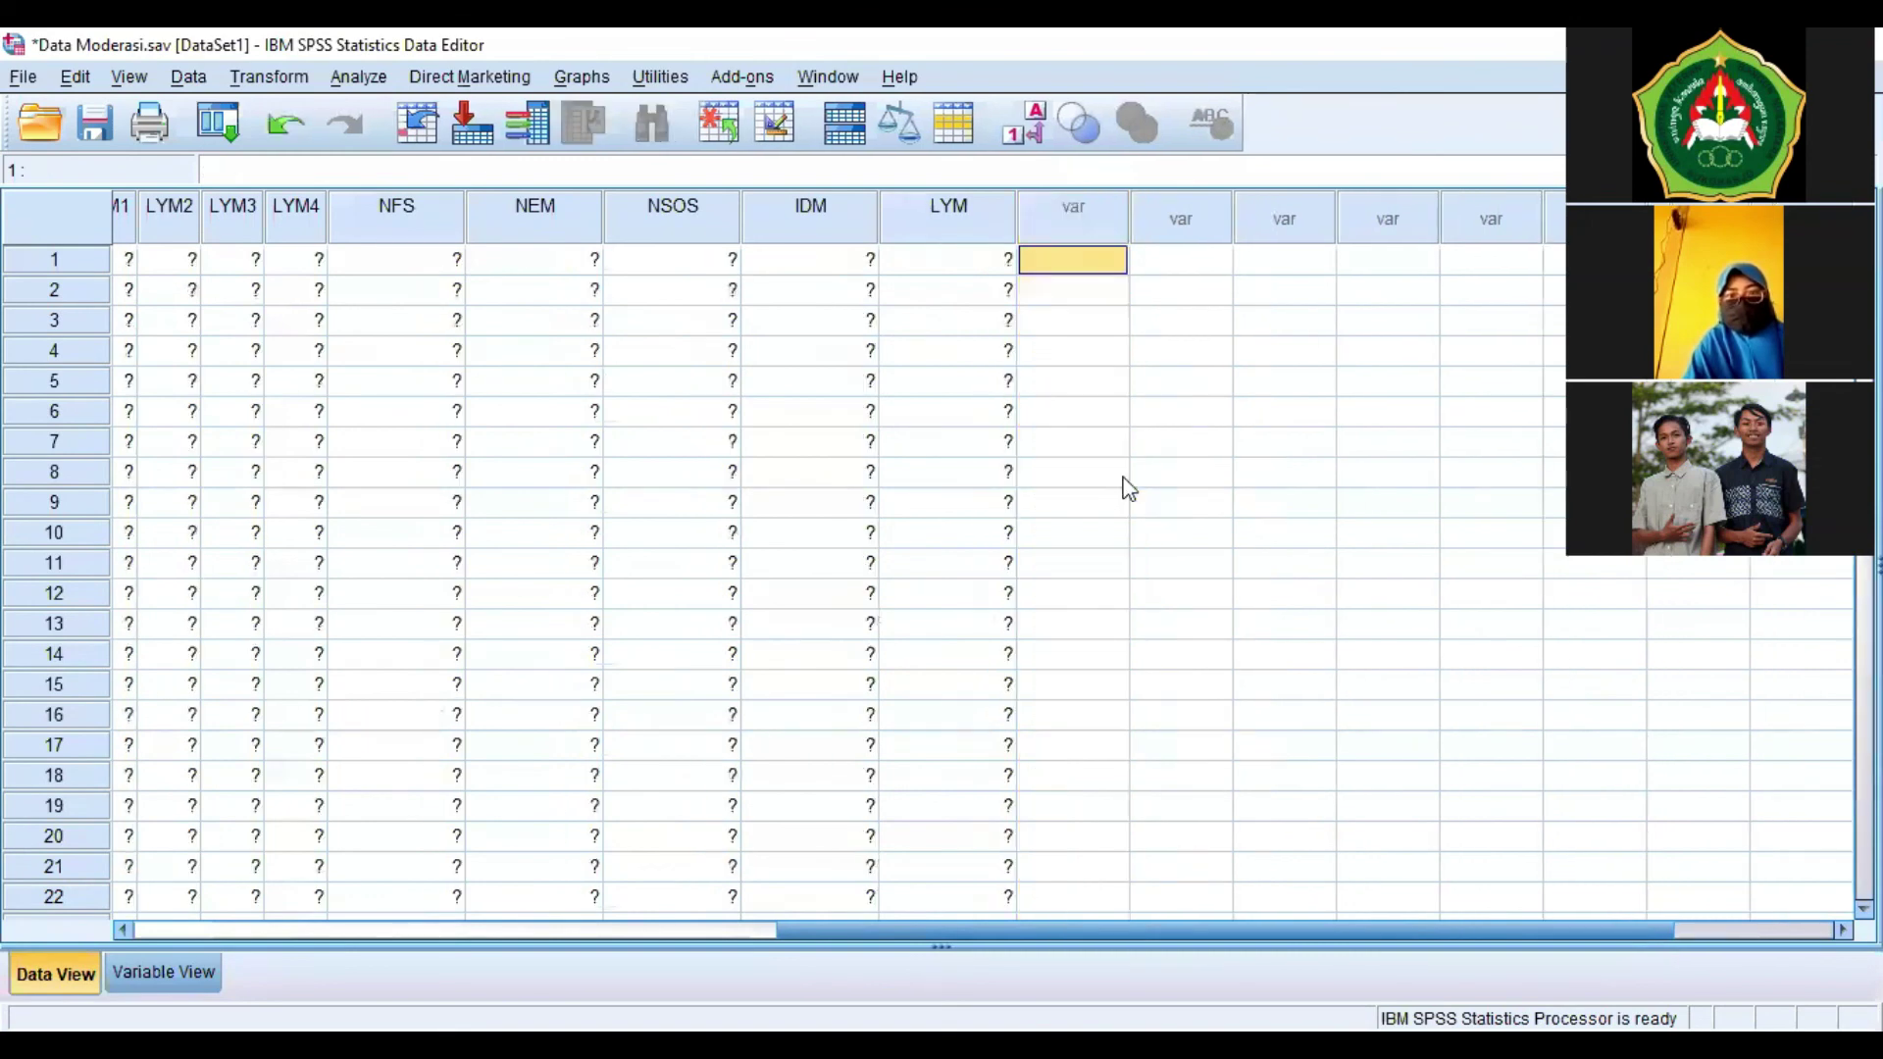